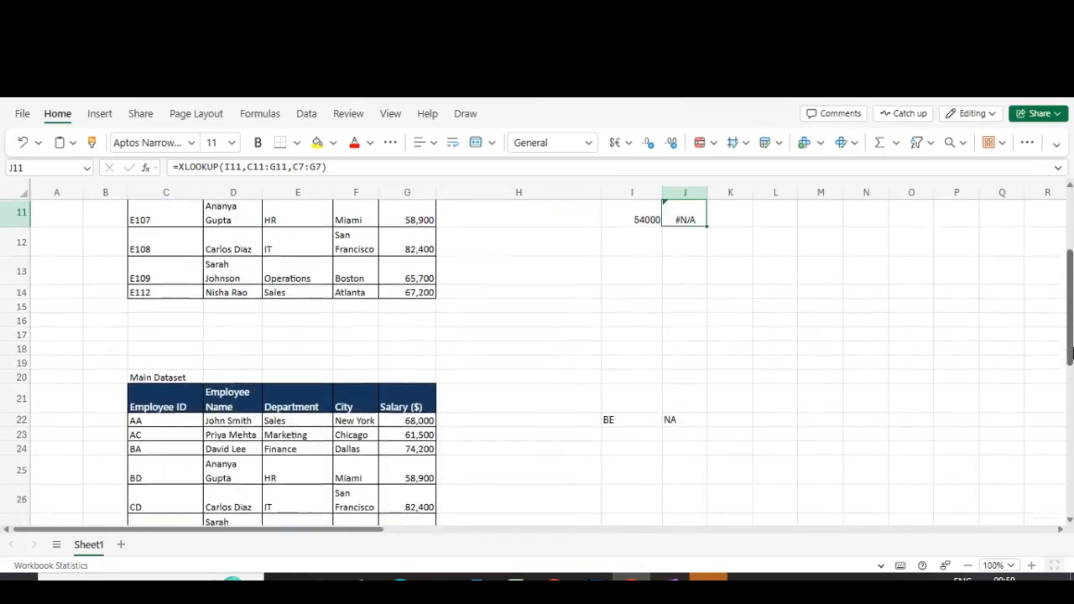
Step: Clear the existing lookup formula from cell J22
{"action": "left_click", "coordinate": [253, 291]}
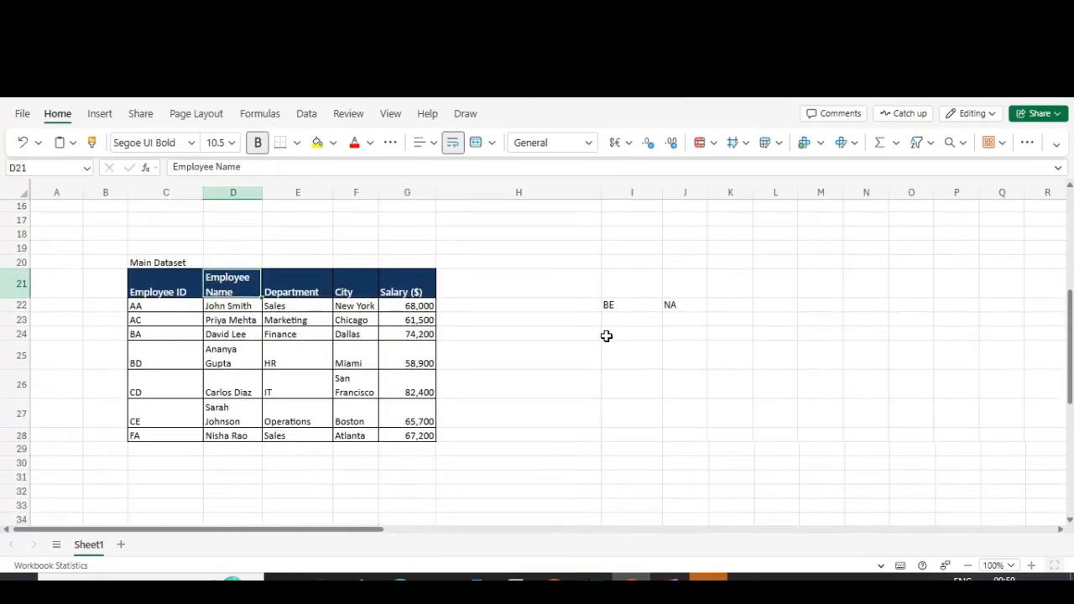
{"action": "left_click", "coordinate": [614, 307]}
{"action": "key", "text": "Right"}
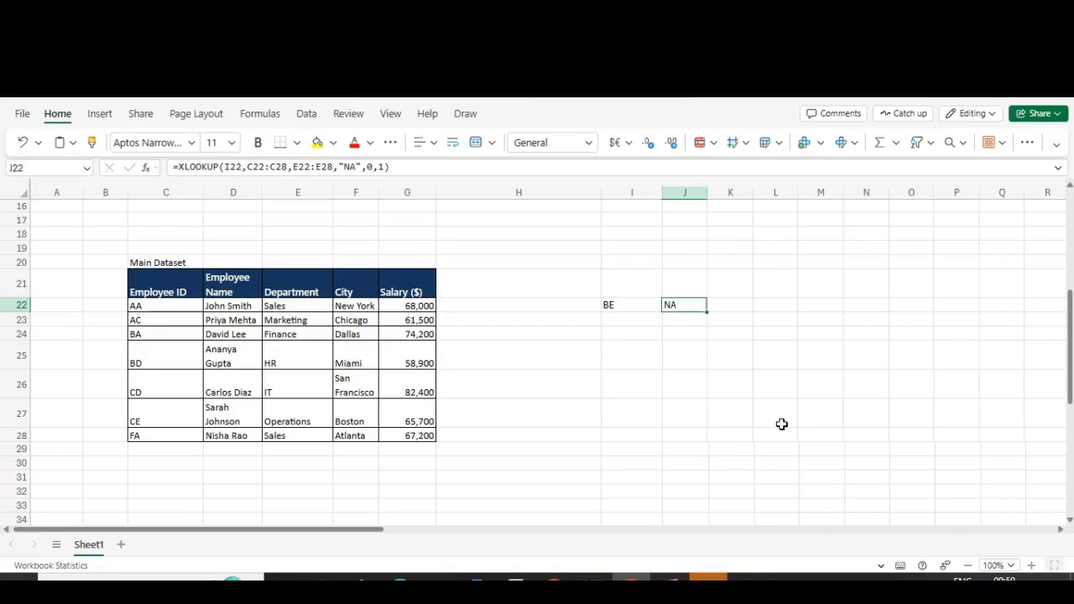
{"action": "key", "text": "Delete"}
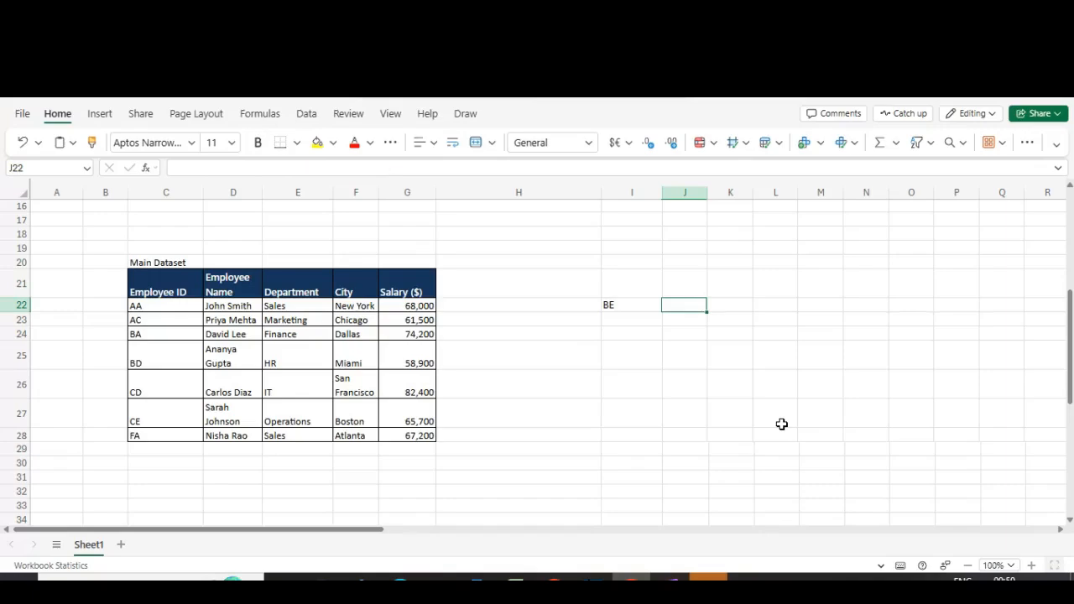
Step: Review the XLOOKUP formula in J9 argument by argument without changing it
{"action": "scroll", "coordinate": [781, 424], "scroll_direction": "up", "scroll_amount": 2}
{"action": "key", "text": "ctrl+Up"}
{"action": "key", "text": "ctrl+Up"}
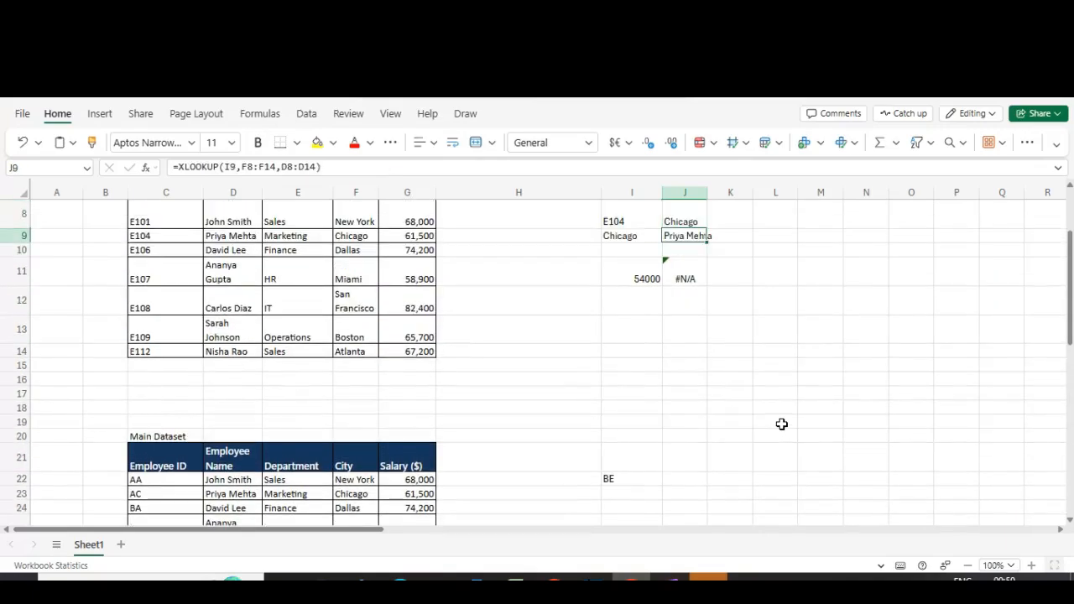
{"action": "key", "text": "F2"}
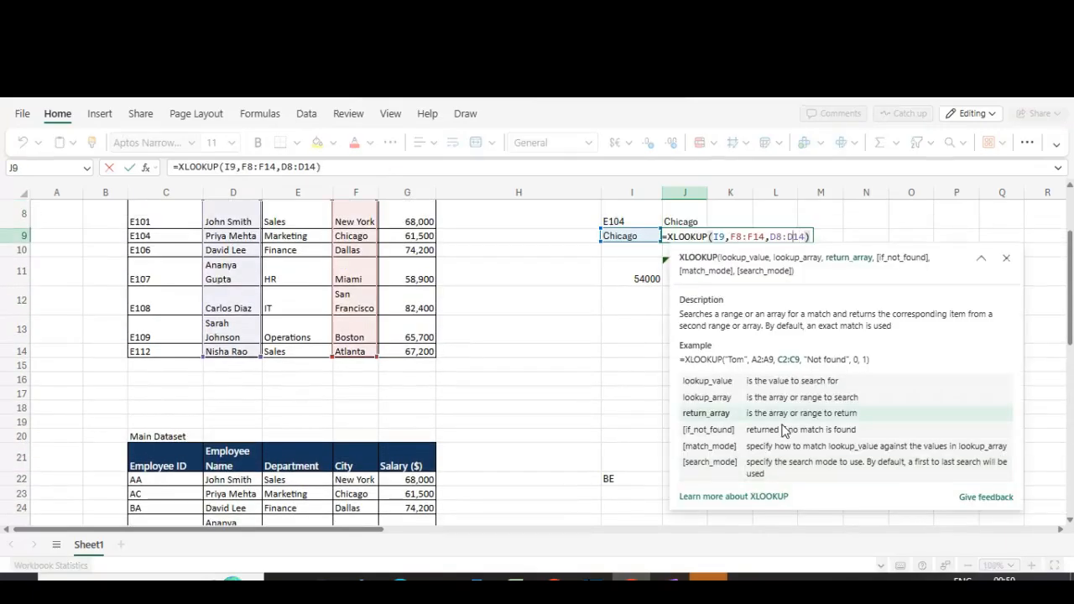
{"action": "key", "text": "Left"}
{"action": "key", "text": "Left"}
{"action": "key", "text": "Left"}
{"action": "key", "text": "Left"}
{"action": "key", "text": "Left"}
{"action": "key", "text": "Left"}
{"action": "key", "text": "Left"}
{"action": "key", "text": "Left"}
{"action": "key", "text": "Left"}
{"action": "key", "text": "Left"}
{"action": "key", "text": "Left"}
{"action": "key", "text": "Left"}
{"action": "key", "text": "Left"}
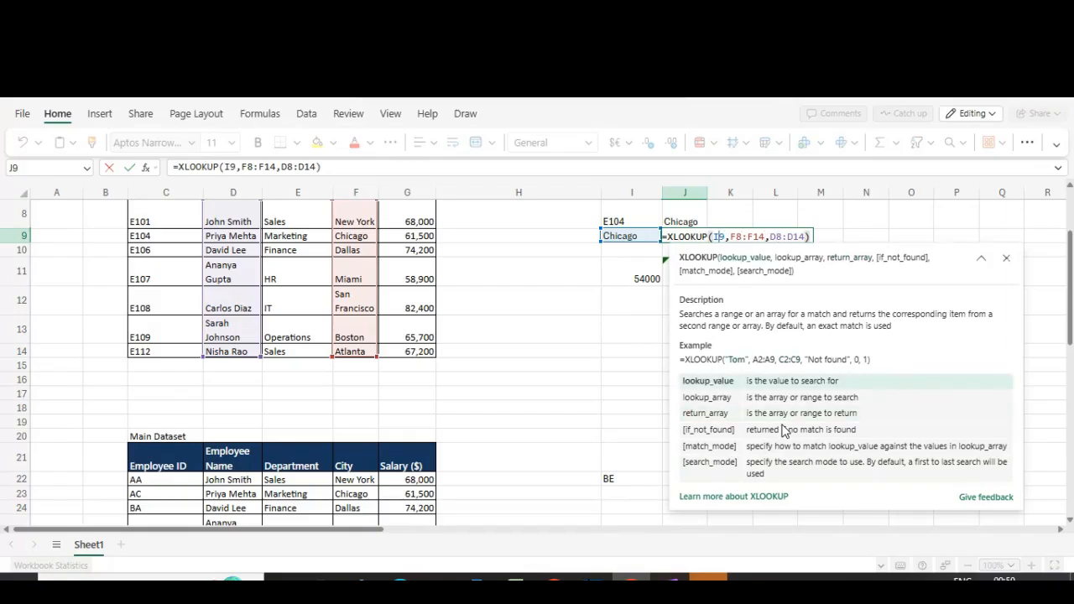
{"action": "key", "text": "Right"}
{"action": "key", "text": "Right"}
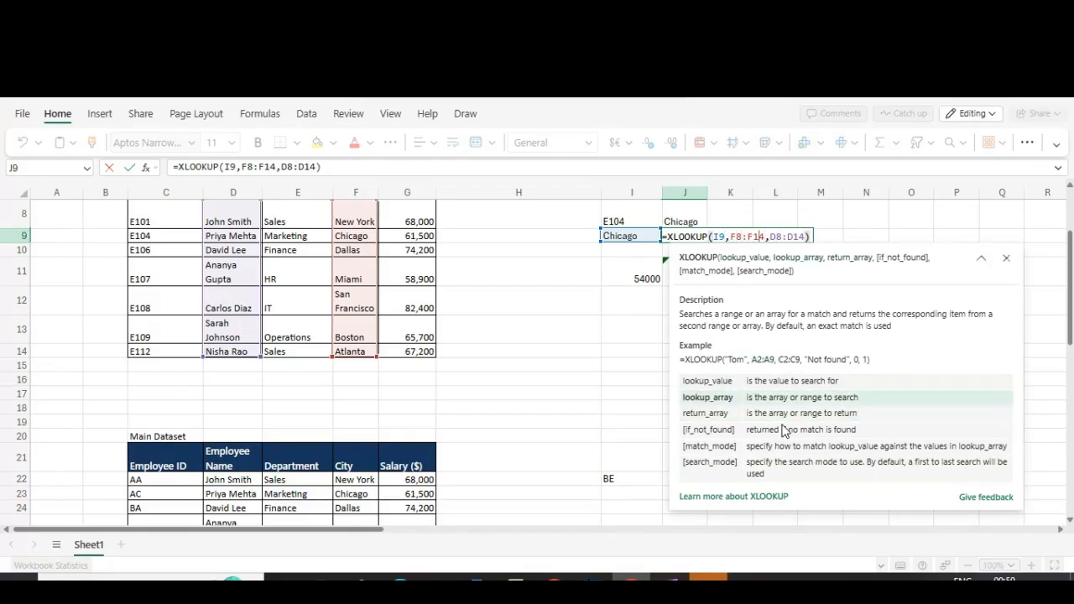
{"action": "key", "text": "Right"}
{"action": "key", "text": "Right"}
{"action": "key", "text": "Right"}
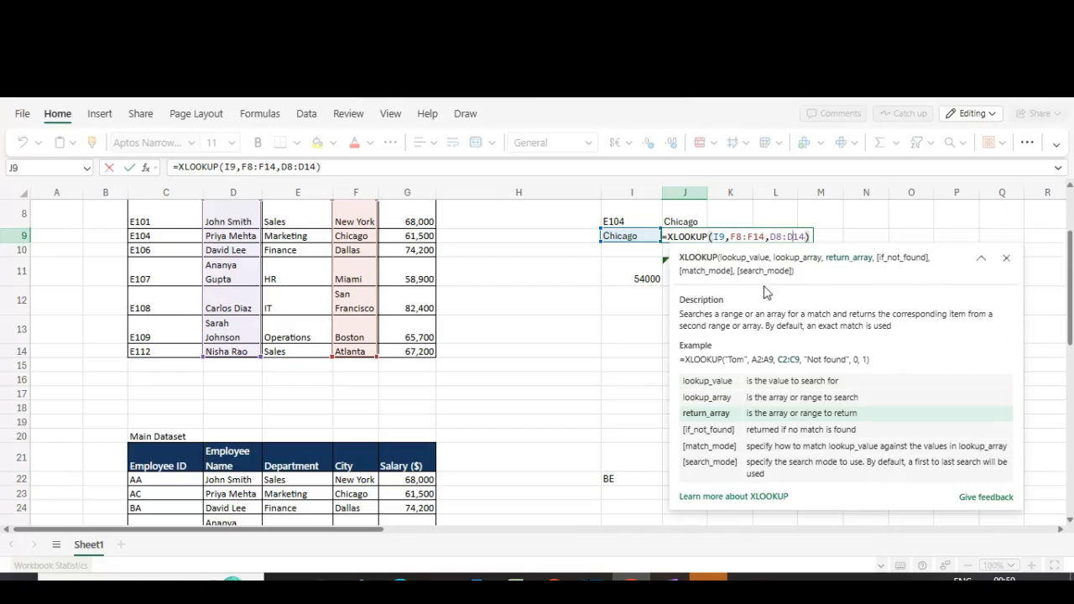
{"action": "key", "text": "Return"}
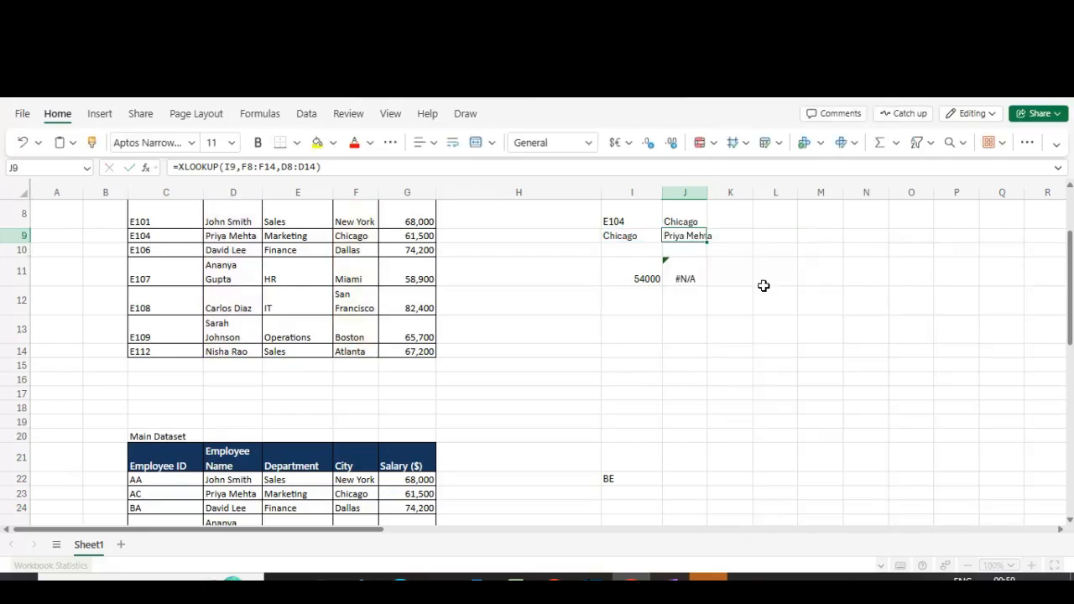
Step: Replace the lookup ID in I22 with AA and move to J22
{"action": "key", "text": "Down"}
{"action": "key", "text": "Down"}
{"action": "key", "text": "Down"}
{"action": "key", "text": "Down"}
{"action": "key", "text": "Down"}
{"action": "key", "text": "Down"}
{"action": "key", "text": "Down"}
{"action": "key", "text": "Down"}
{"action": "key", "text": "Down"}
{"action": "key", "text": "Down"}
{"action": "key", "text": "Down"}
{"action": "key", "text": "Down"}
{"action": "key", "text": "Down"}
{"action": "key", "text": "Down"}
{"action": "key", "text": "Down"}
{"action": "key", "text": "Down"}
{"action": "key", "text": "Down"}
{"action": "key", "text": "Left"}
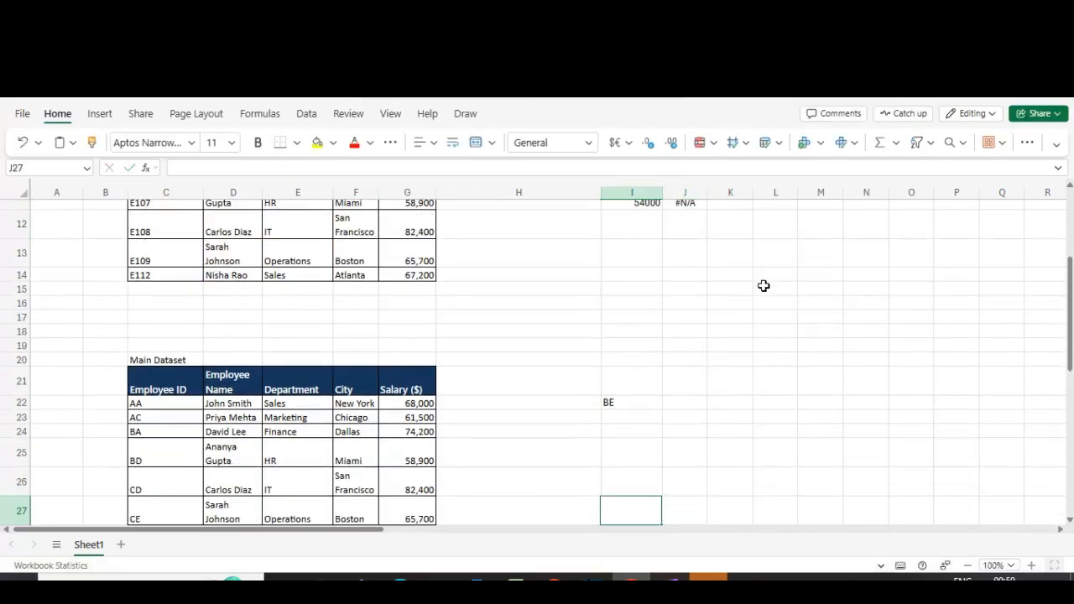
{"action": "key", "text": "Down"}
{"action": "key", "text": "Down"}
{"action": "key", "text": "Up"}
{"action": "key", "text": "Up"}
{"action": "key", "text": "Up"}
{"action": "key", "text": "Up"}
{"action": "key", "text": "Up"}
{"action": "key", "text": "Up"}
{"action": "key", "text": "Up"}
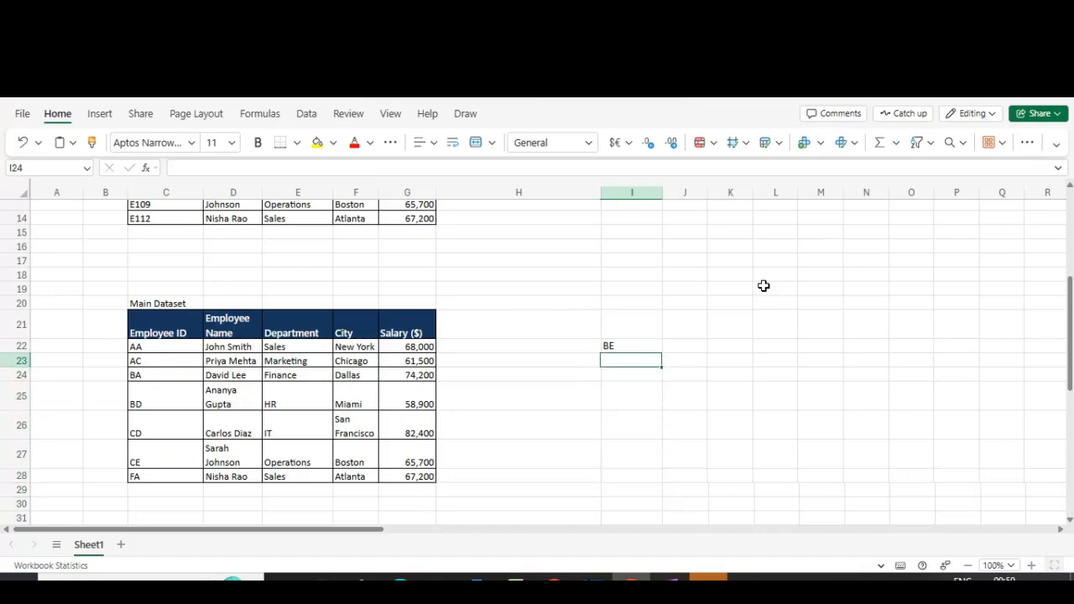
{"action": "type", "text": "AA"}
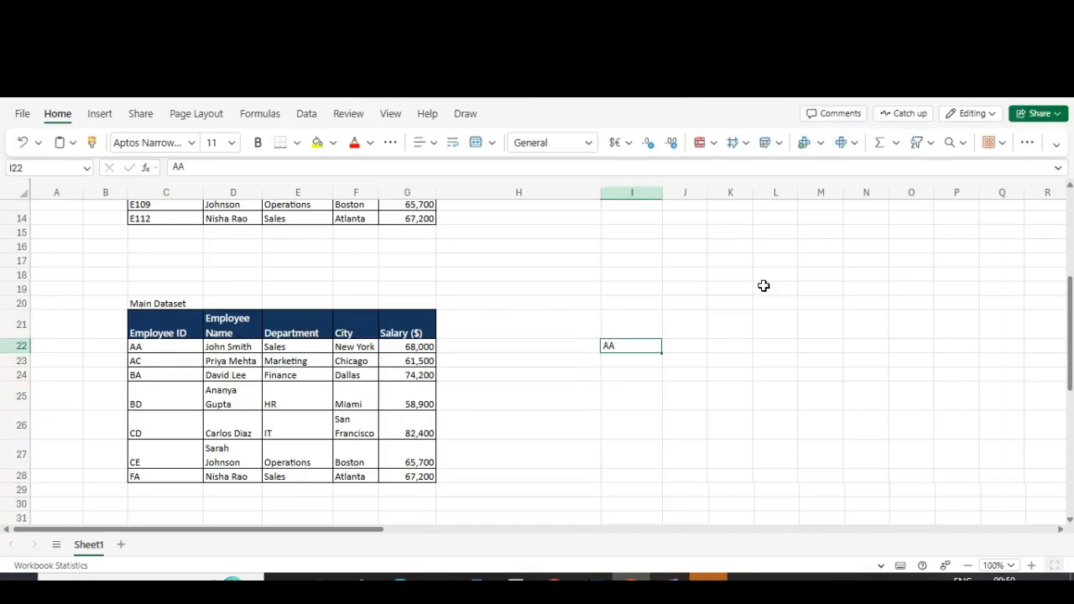
{"action": "key", "text": "Tab"}
Step: Start an XLOOKUP in J22 that looks up I22 in C22:C28 and returns from E22:E28
{"action": "type", "text": "=xlo"}
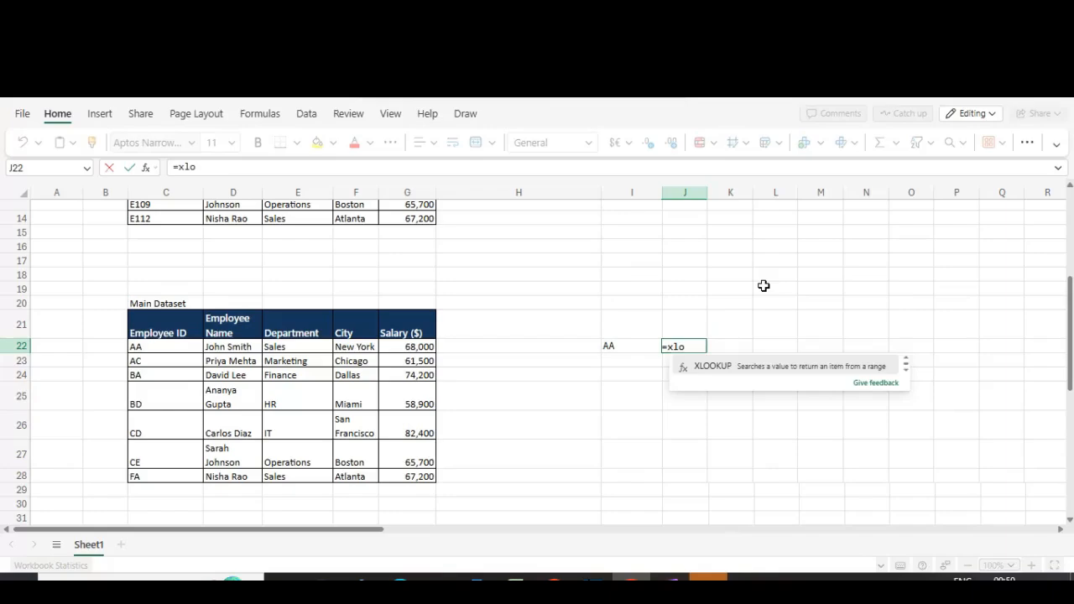
{"action": "key", "text": "Tab"}
{"action": "key", "text": "Left"}
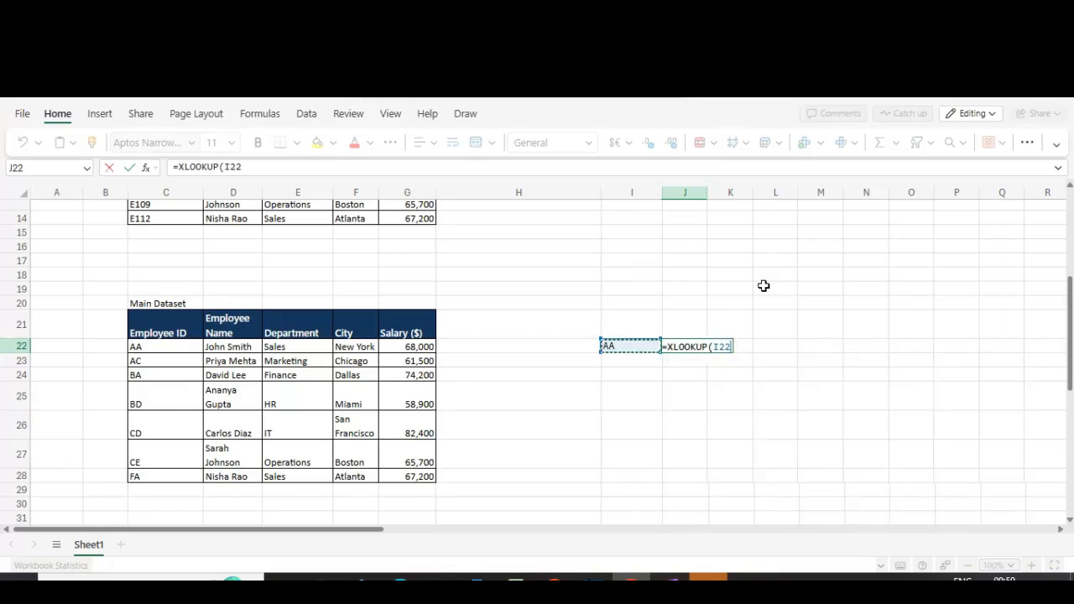
{"action": "type", "text": ","}
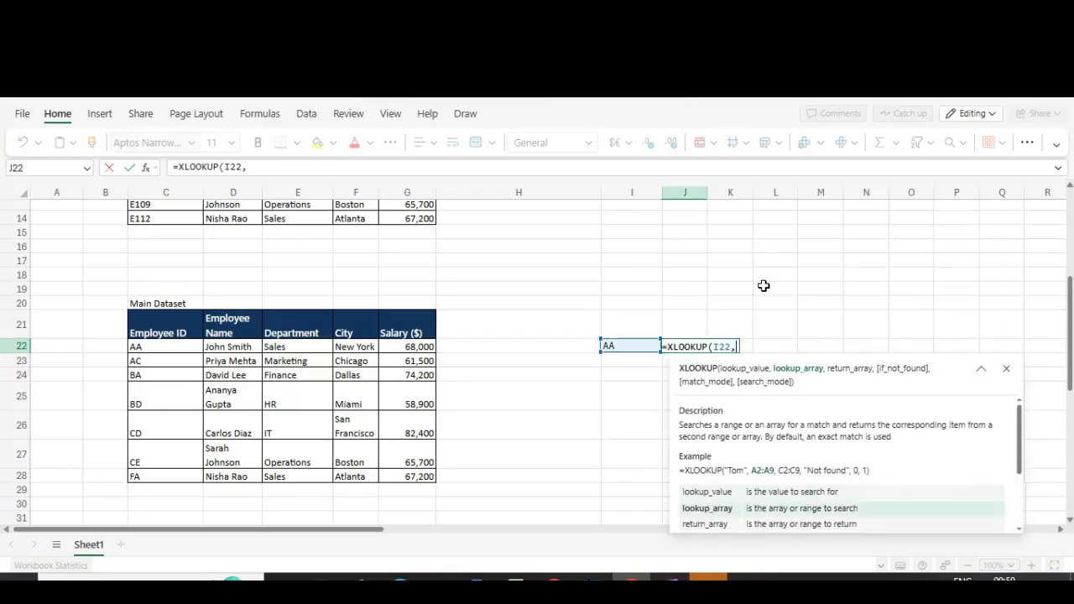
{"action": "left_click_drag", "start_coordinate": [171, 346], "coordinate": [190, 475]}
{"action": "type", "text": ","}
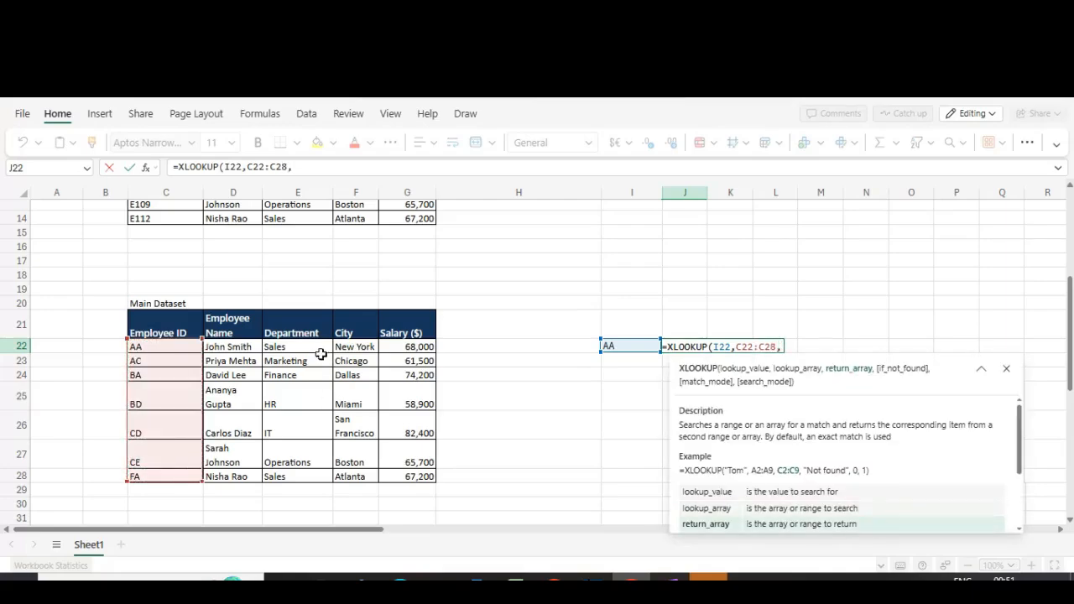
{"action": "left_click_drag", "start_coordinate": [321, 348], "coordinate": [315, 475]}
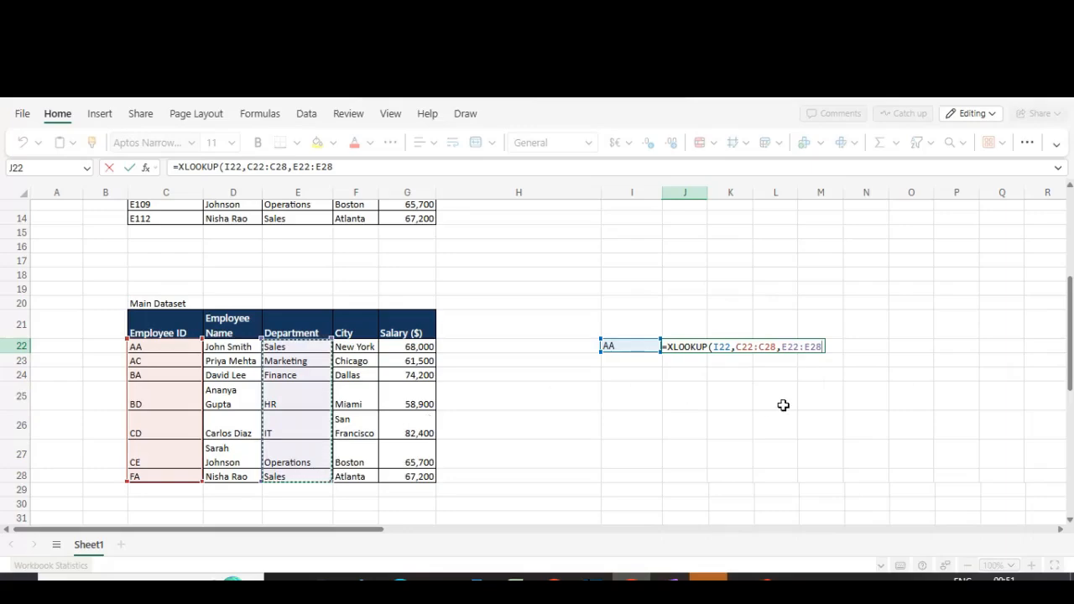
Step: Add "Not Found" as the if-not-found argument and close the XLOOKUP formula in J22
{"action": "type", "text": ","}
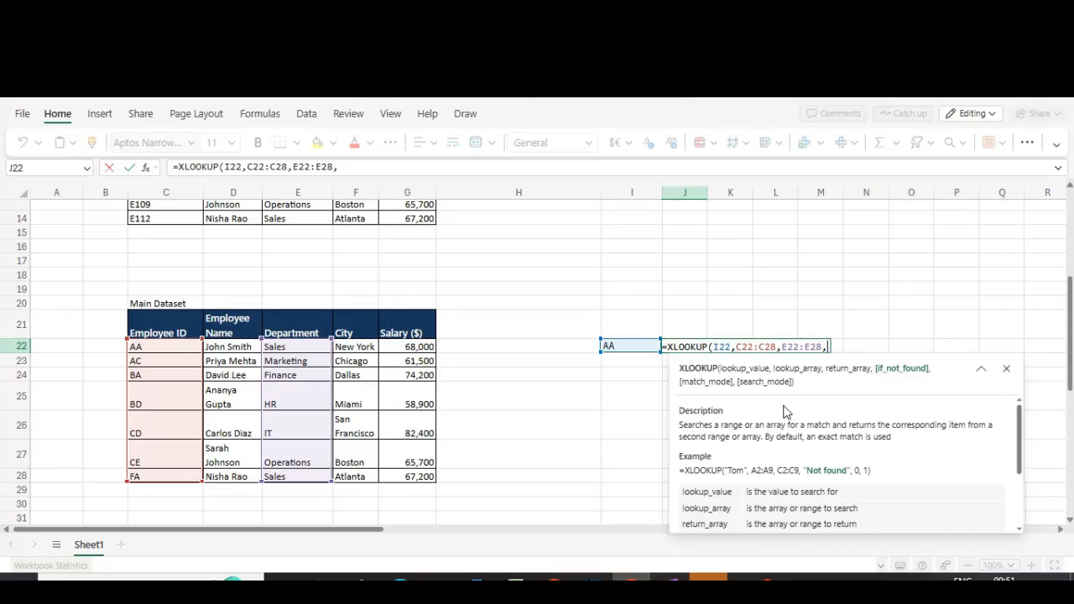
{"action": "type", "text": "\"Not"}
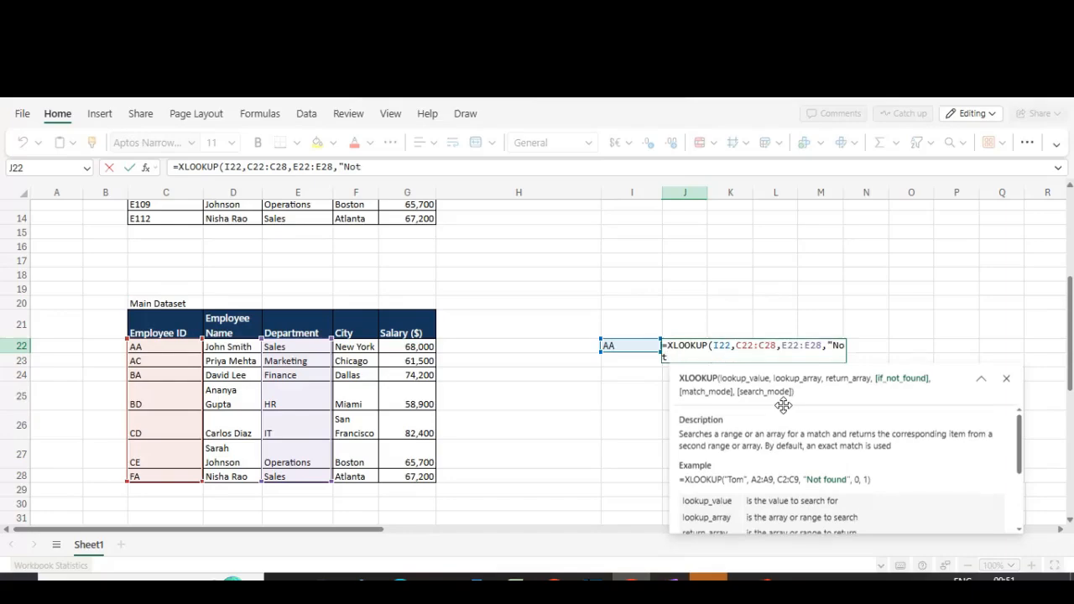
{"action": "left_click", "coordinate": [795, 349]}
{"action": "left_click", "coordinate": [833, 350]}
{"action": "left_click", "coordinate": [694, 362]}
{"action": "type", "text": "Found\")"}
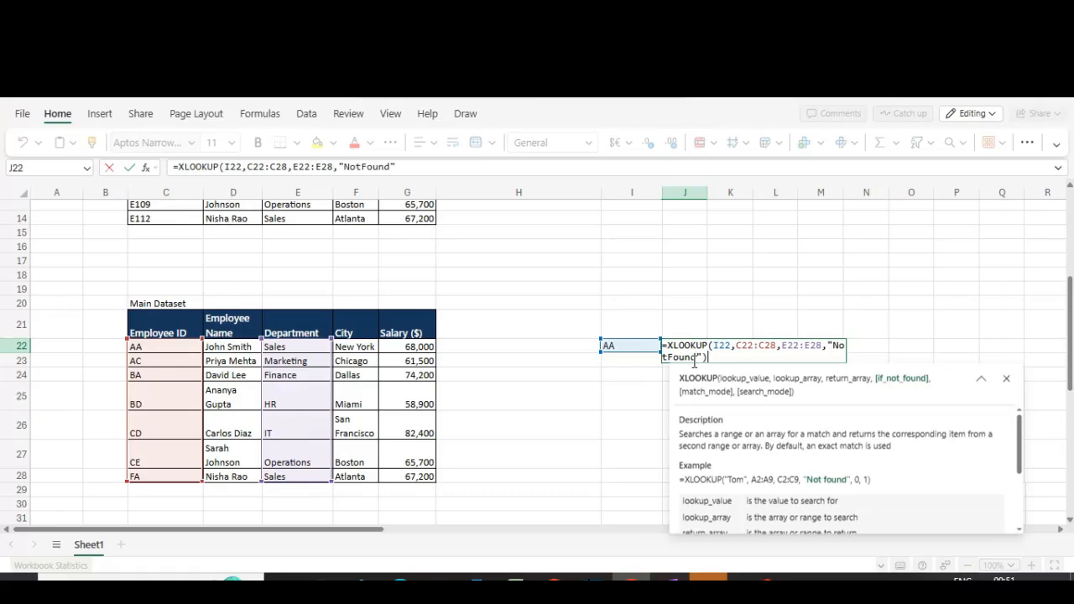
{"action": "left_click", "coordinate": [669, 357]}
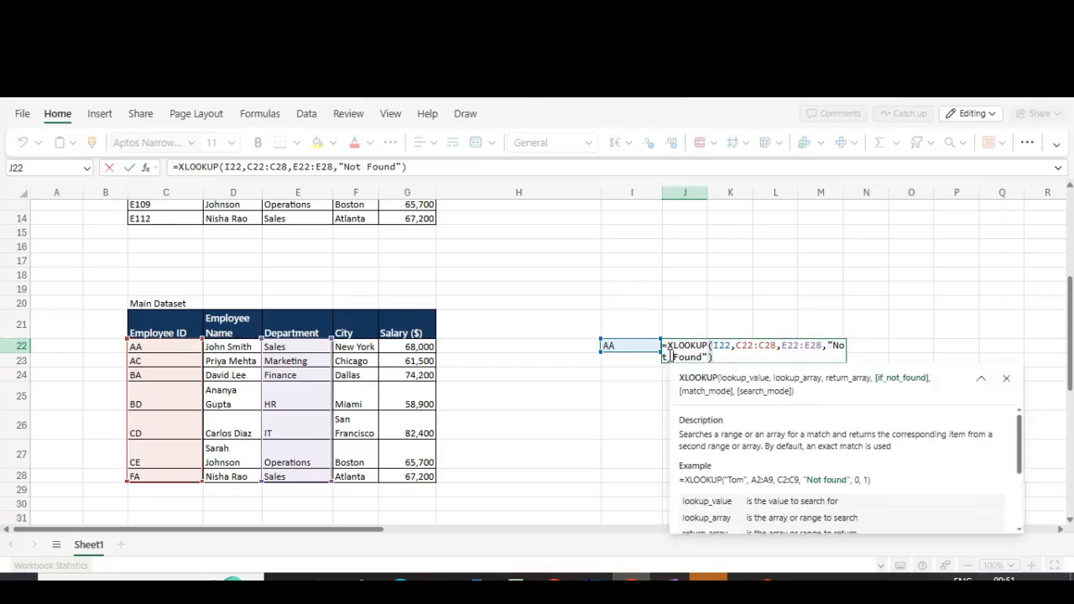
{"action": "key", "text": "Return"}
Step: Change the lookup ID in I22 to AB
{"action": "left_click", "coordinate": [667, 349]}
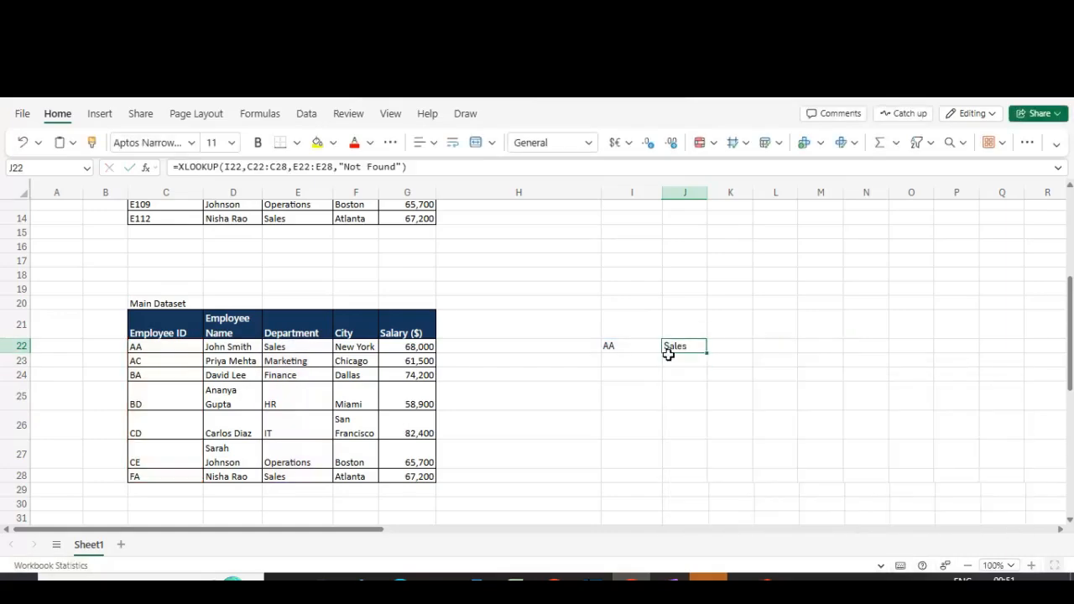
{"action": "left_click", "coordinate": [607, 350]}
{"action": "left_click", "coordinate": [198, 335]}
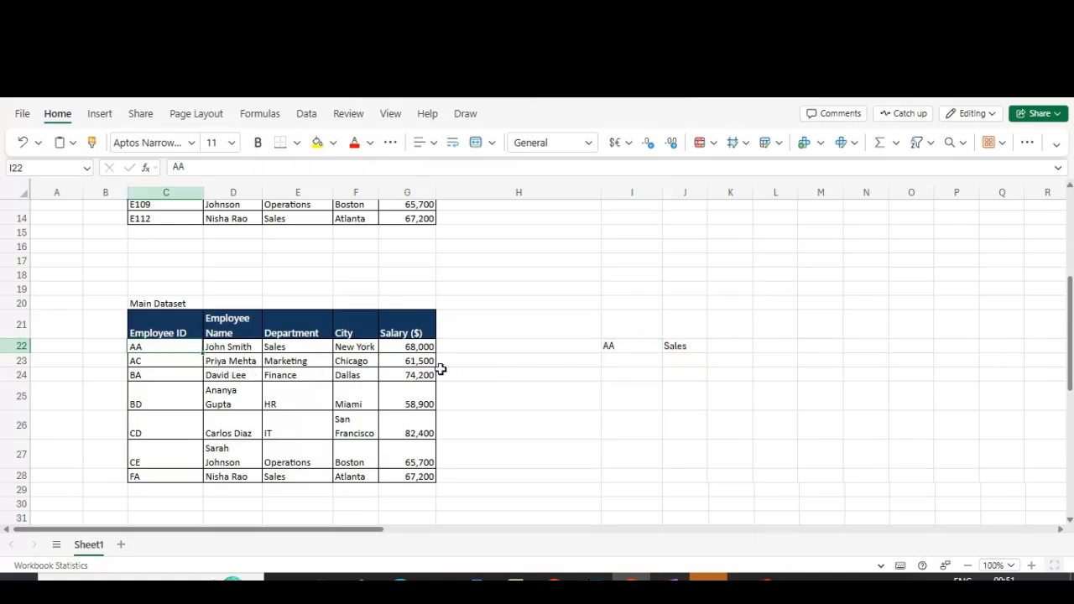
{"action": "key", "text": "Down"}
{"action": "key", "text": "Right"}
{"action": "key", "text": "Right"}
{"action": "key", "text": "Right"}
{"action": "key", "text": "Right"}
{"action": "key", "text": "Right"}
{"action": "key", "text": "Right"}
{"action": "key", "text": "Right"}
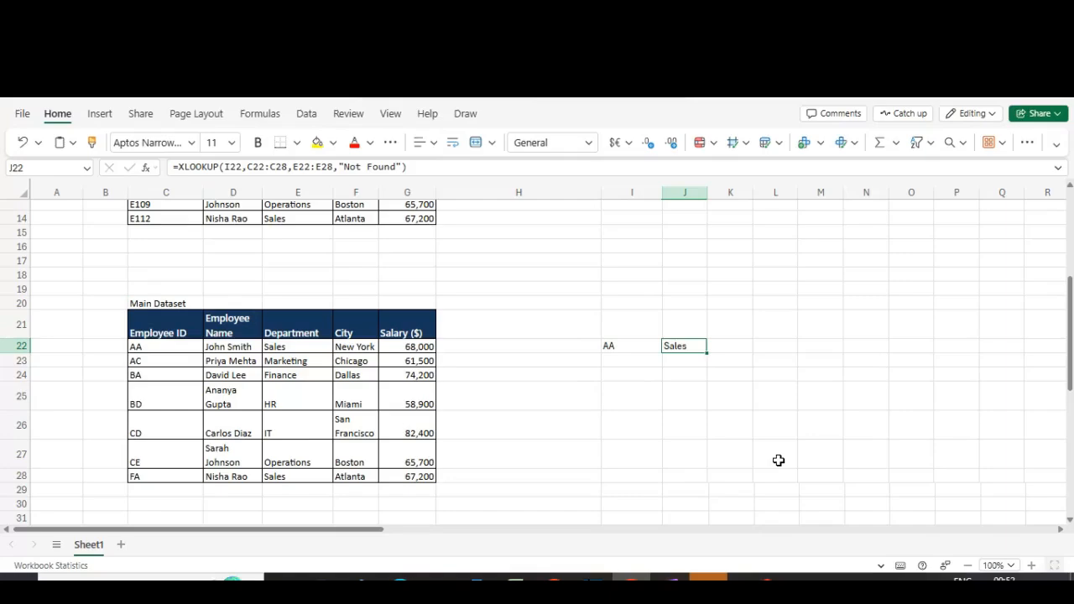
{"action": "key", "text": "Left"}
{"action": "type", "text": "A"}
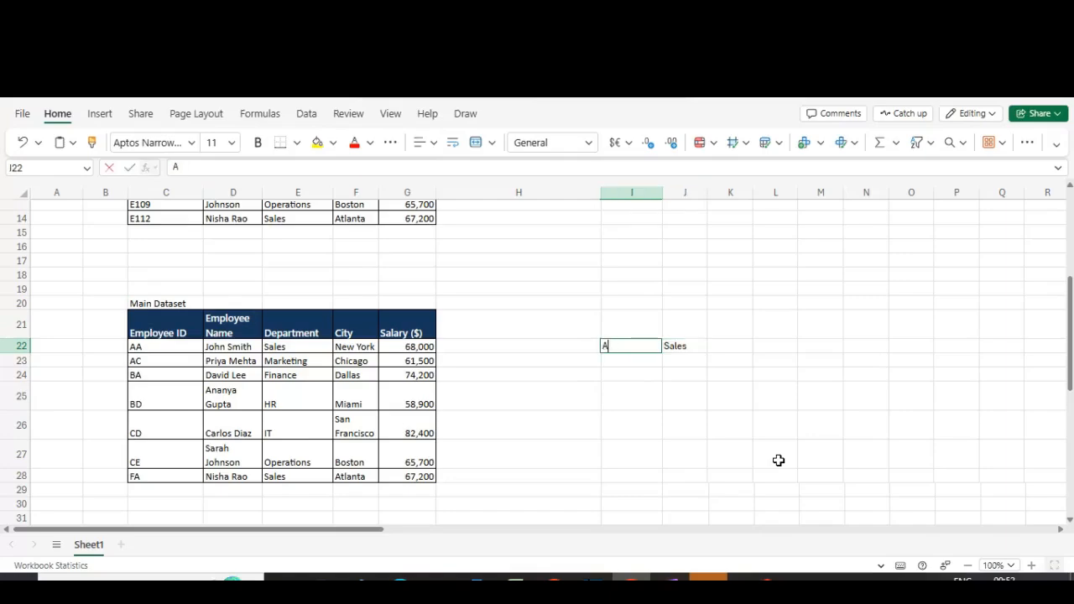
{"action": "type", "text": "B"}
{"action": "key", "text": "Return"}
Step: Shorten the "Not Found" text in J22's formula, then undo that edit
{"action": "key", "text": "Up"}
{"action": "key", "text": "Right"}
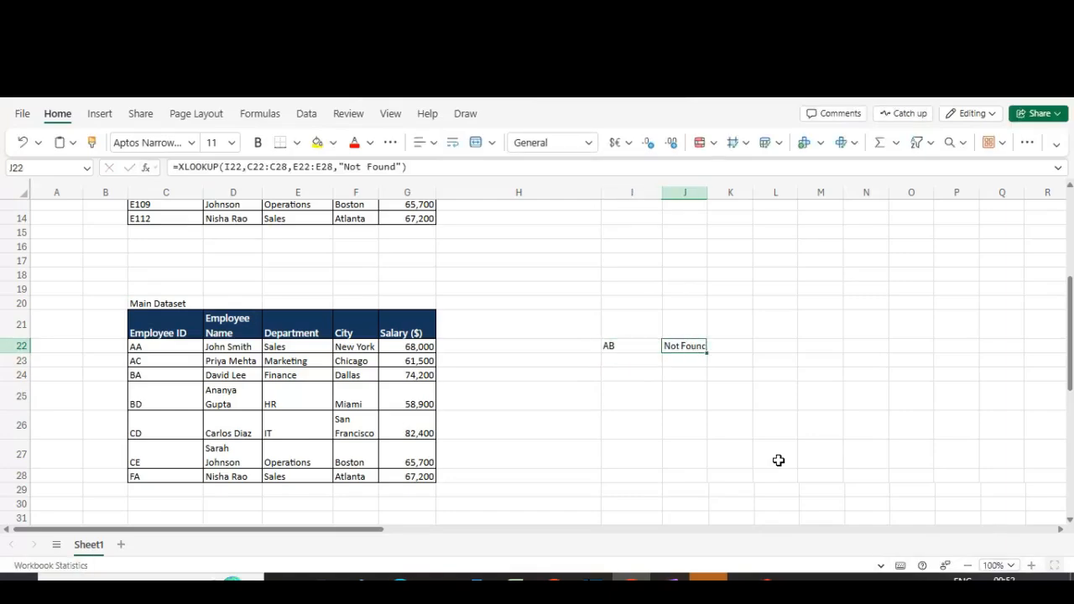
{"action": "key", "text": "F2"}
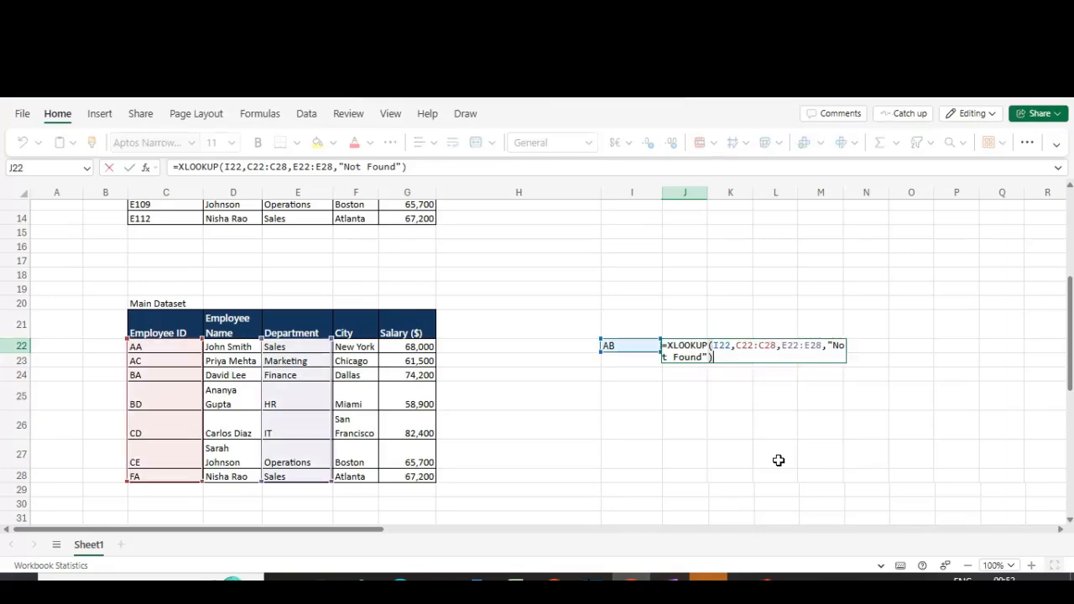
{"action": "key", "text": "Left"}
{"action": "key", "text": "Left"}
{"action": "key", "text": "shift+Left"}
{"action": "key", "text": "shift+Left"}
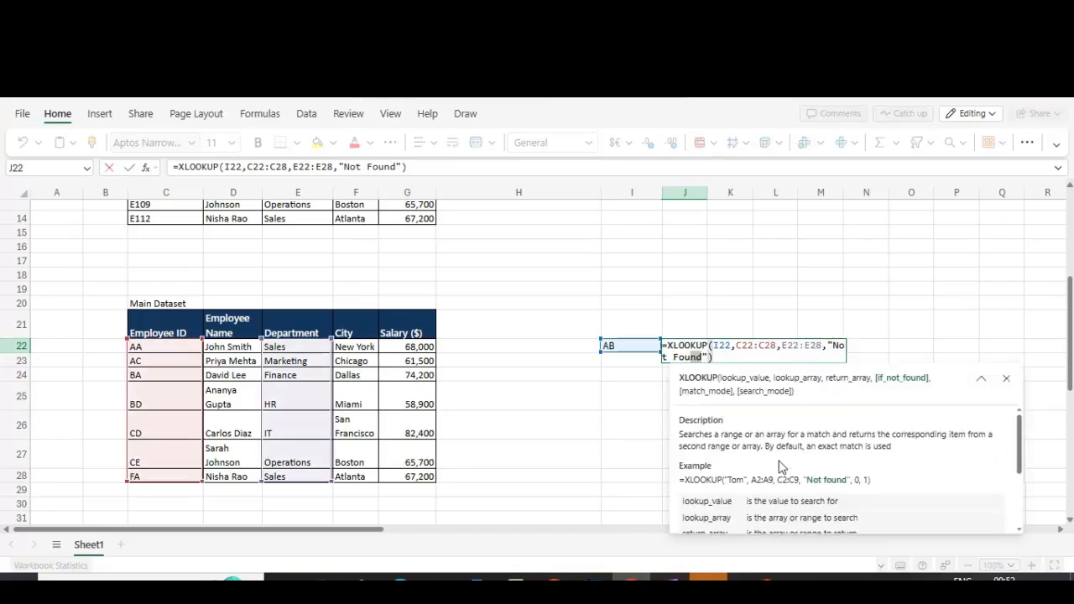
{"action": "key", "text": "Right"}
{"action": "key", "text": "Right"}
{"action": "key", "text": "BackSpace"}
{"action": "key", "text": "BackSpace"}
{"action": "key", "text": "BackSpace"}
{"action": "key", "text": "BackSpace"}
{"action": "key", "text": "BackSpace"}
{"action": "key", "text": "BackSpace"}
{"action": "key", "text": "BackSpace"}
{"action": "key", "text": "BackSpace"}
{"action": "key", "text": "BackSpace"}
{"action": "key", "text": "BackSpace"}
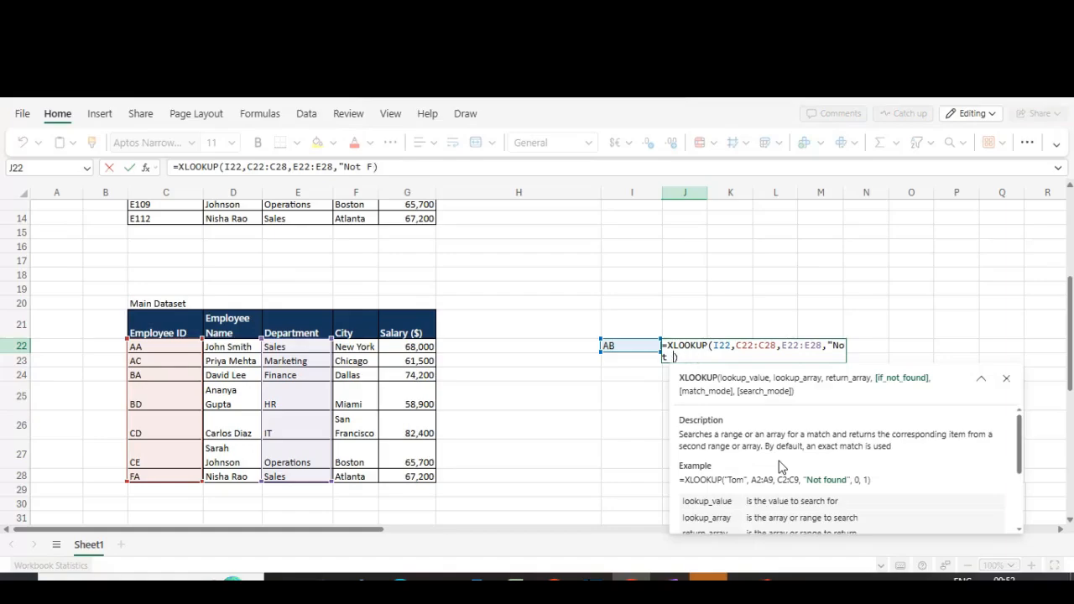
{"action": "key", "text": "BackSpace"}
{"action": "key", "text": "BackSpace"}
{"action": "key", "text": "Return"}
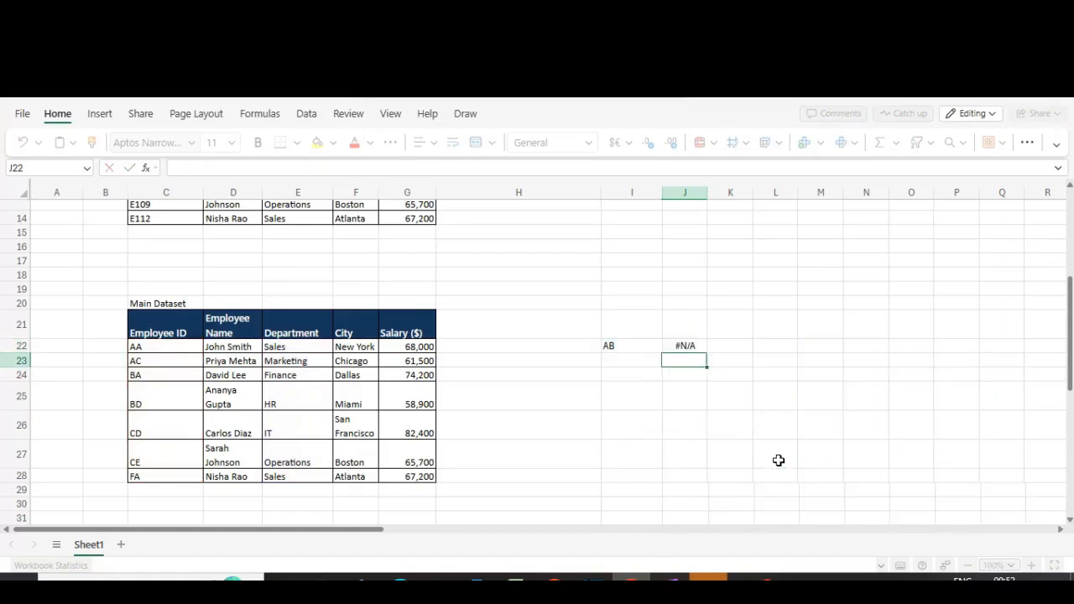
{"action": "key", "text": "Up"}
{"action": "key", "text": "ctrl+z"}
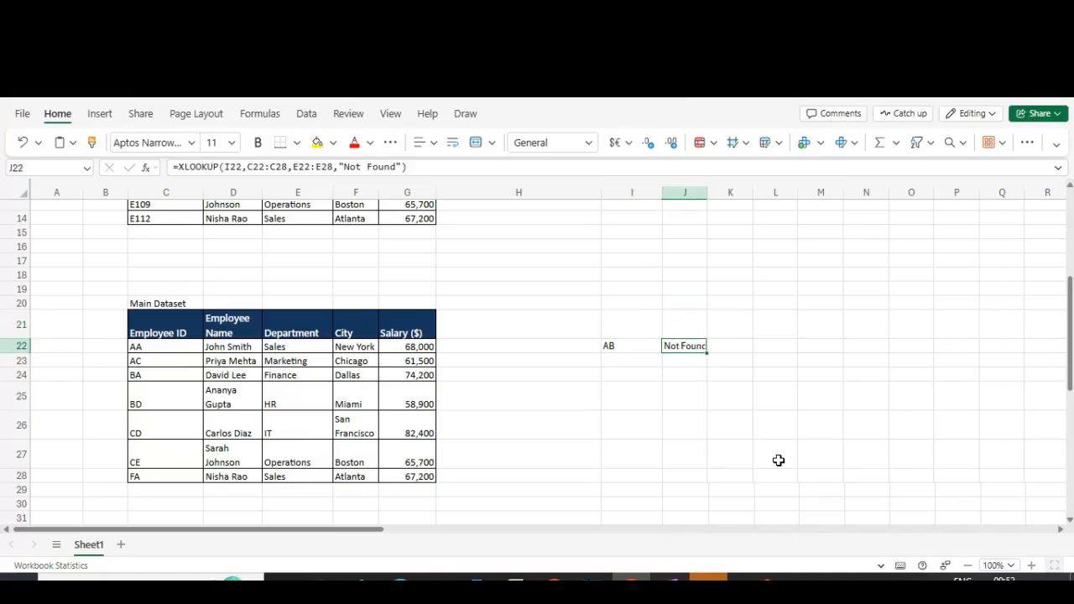
Step: Add match mode 0 and search mode 1 to the XLOOKUP formula in J22
{"action": "key", "text": "F2"}
{"action": "key", "text": "Left"}
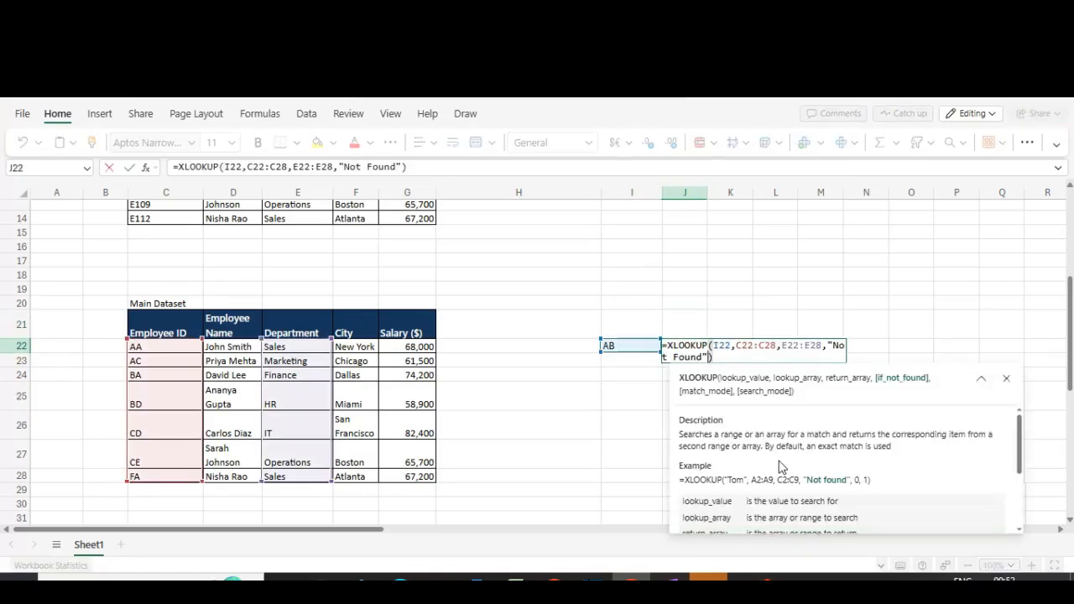
{"action": "type", "text": ","}
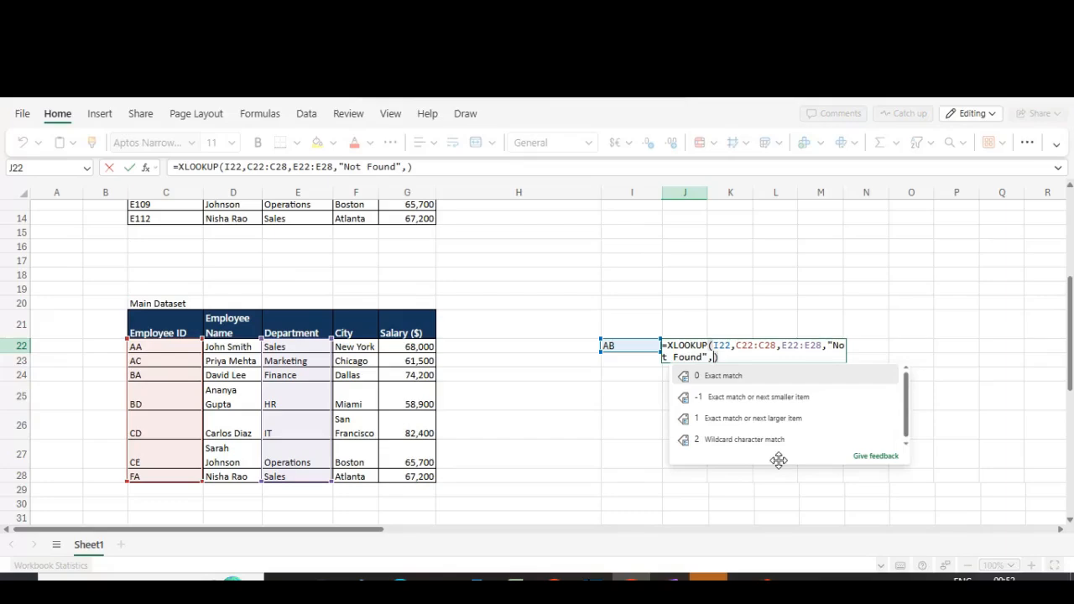
{"action": "type", "text": "0"}
{"action": "type", "text": ",1"}
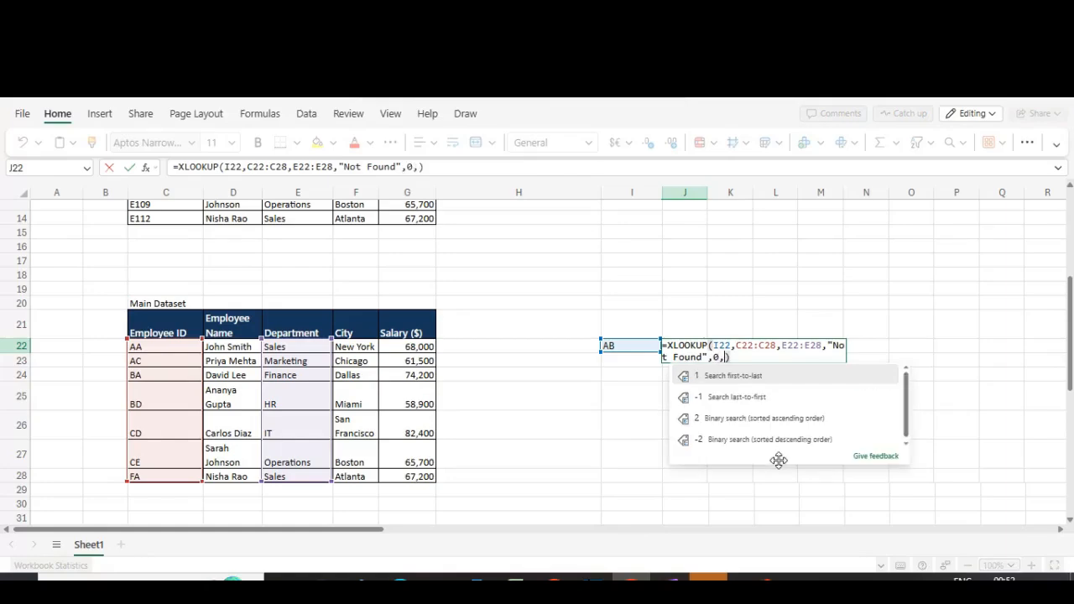
{"action": "key", "text": "Tab"}
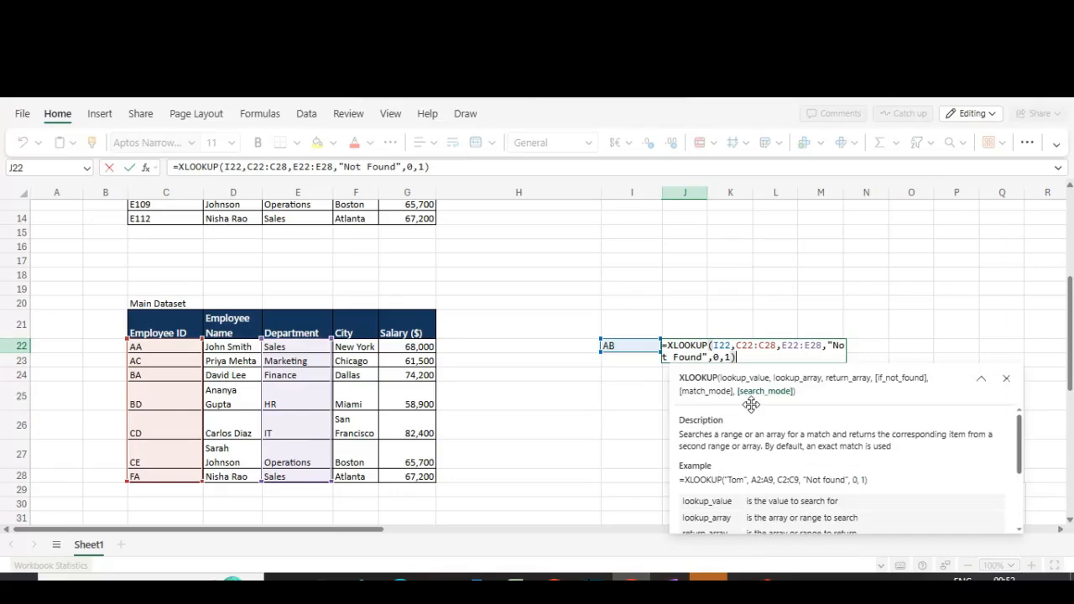
{"action": "type", "text": ")"}
{"action": "key", "text": "Left"}
{"action": "key", "text": "Left"}
{"action": "key", "text": "Left"}
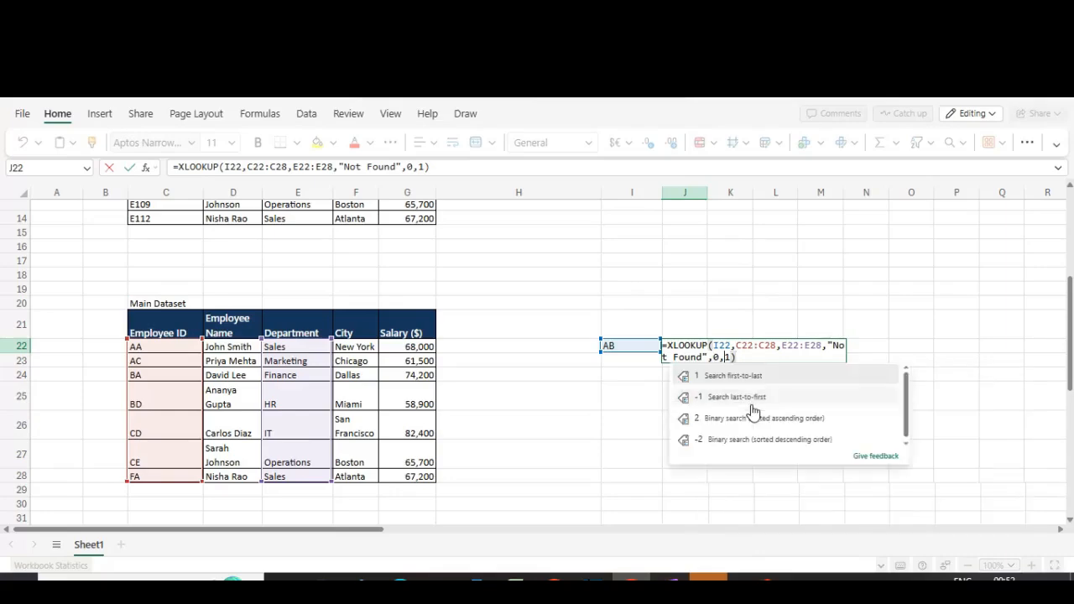
{"action": "key", "text": "Right"}
{"action": "key", "text": "Right"}
{"action": "key", "text": "Return"}
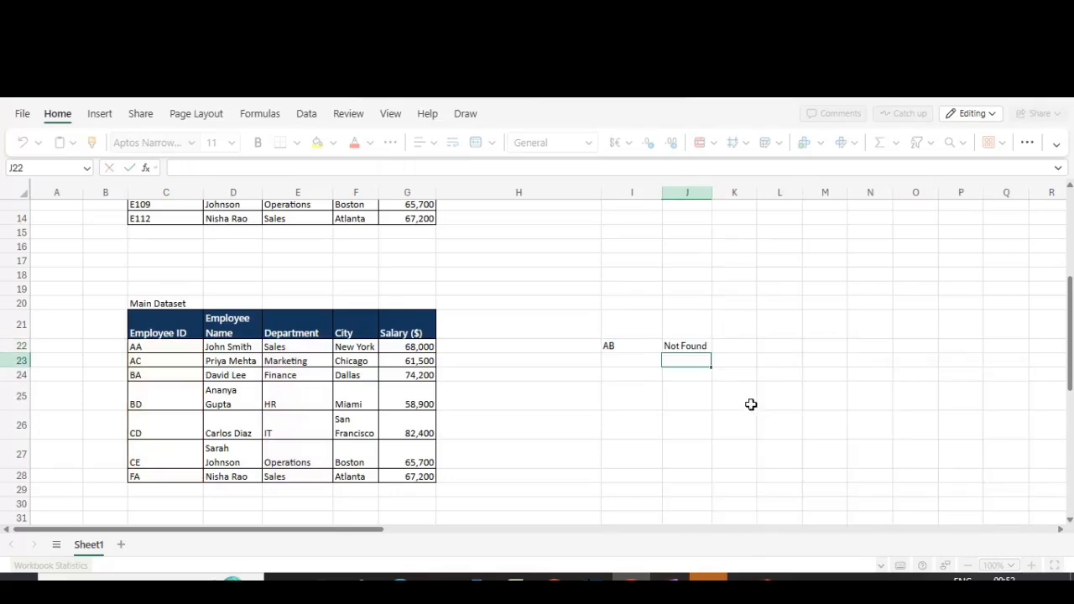
Step: Try switching J22's match mode to -1, then set it to 0 again
{"action": "key", "text": "F2"}
{"action": "key", "text": "Left"}
{"action": "key", "text": "Left"}
{"action": "key", "text": "Left"}
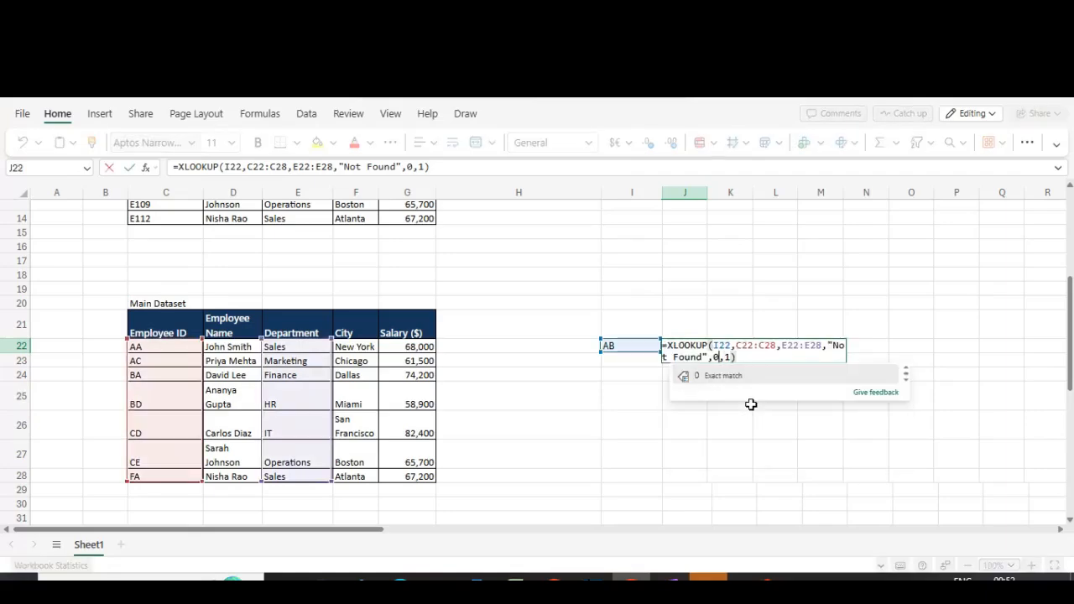
{"action": "key", "text": "shift+Left"}
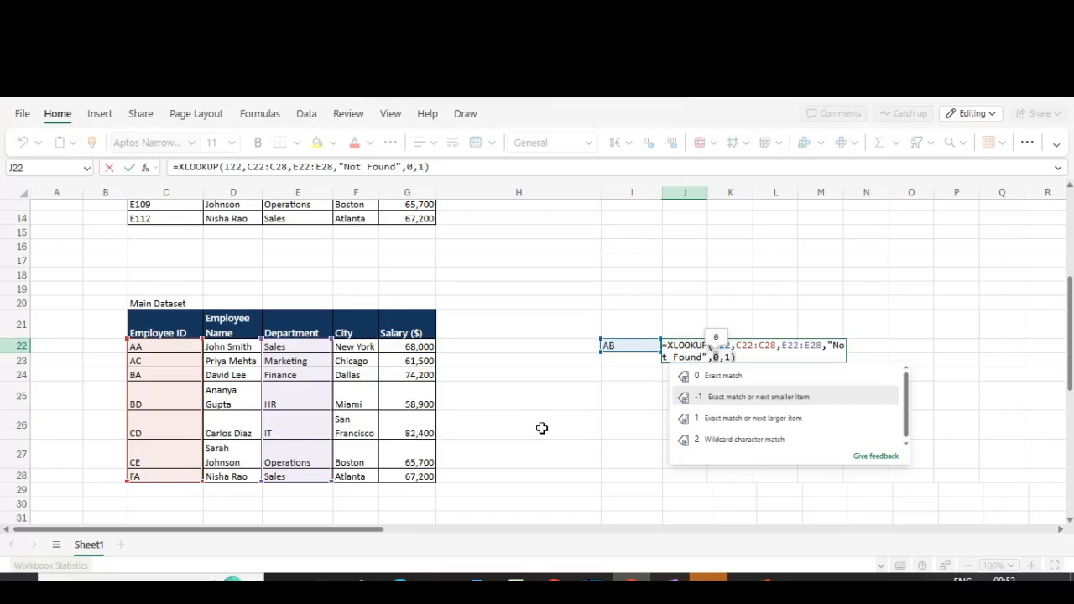
{"action": "key", "text": "Tab"}
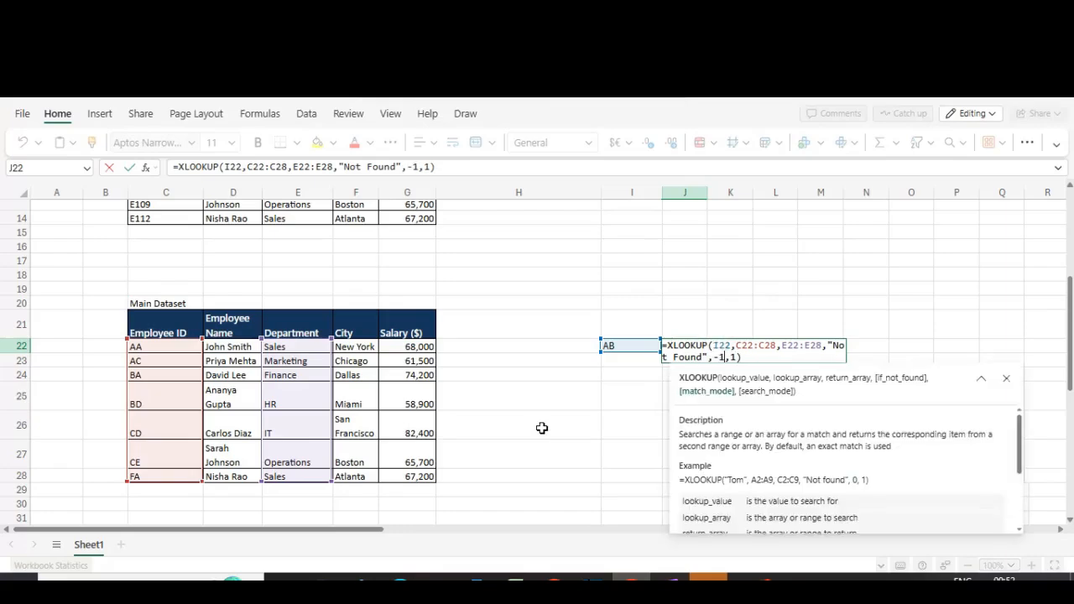
{"action": "key", "text": "BackSpace"}
{"action": "key", "text": "BackSpace"}
{"action": "type", "text": "0"}
{"action": "key", "text": "Return"}
Step: Re-enter AB as the lookup ID in I22 and open J22's formula without changing it
{"action": "key", "text": "Up"}
{"action": "key", "text": "Left"}
{"action": "type", "text": "A"}
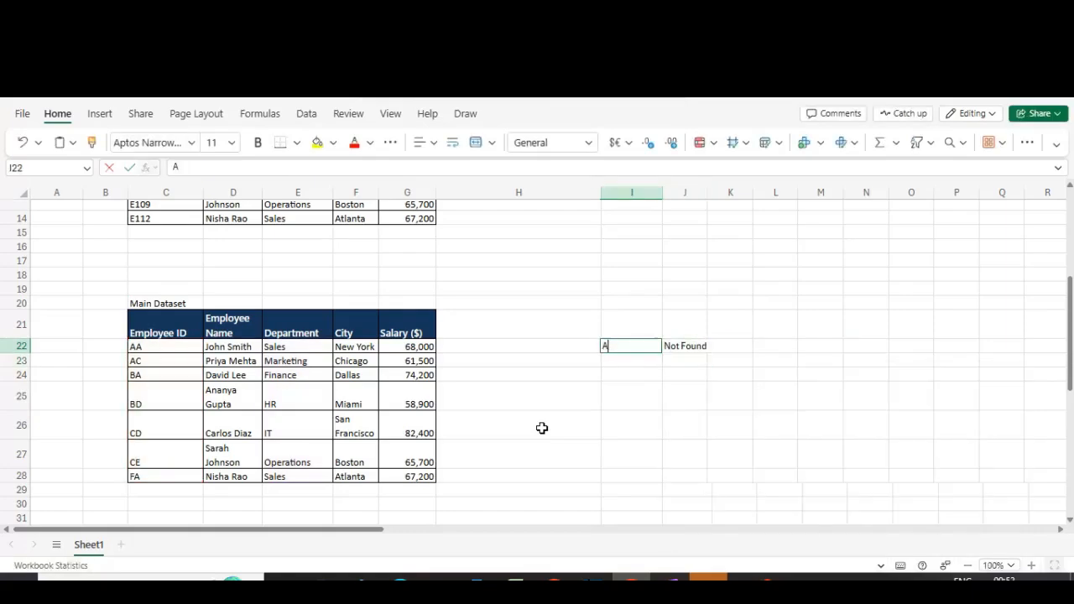
{"action": "type", "text": "B"}
{"action": "key", "text": "Tab"}
{"action": "key", "text": "F2"}
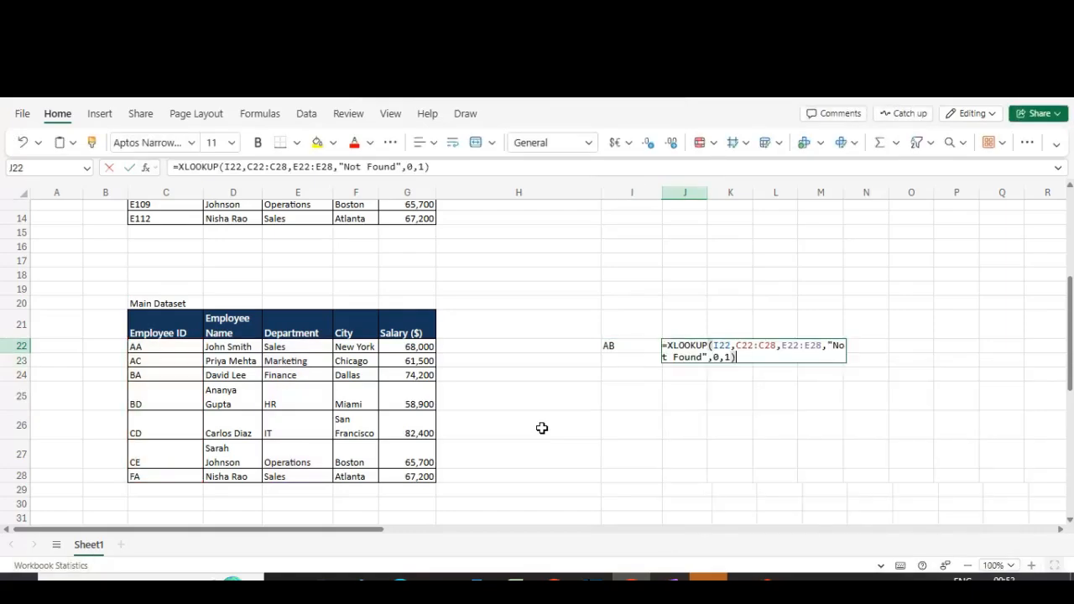
{"action": "key", "text": "Escape"}
Step: Change J22's match mode to -1, exact match or next smaller item
{"action": "key", "text": "F2"}
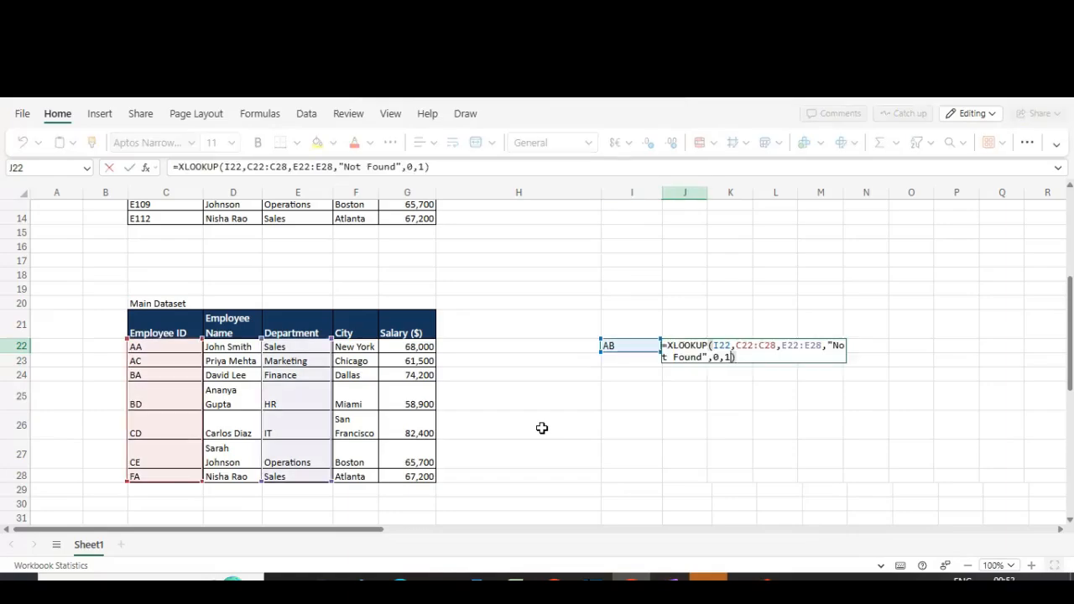
{"action": "key", "text": "Left"}
{"action": "key", "text": "Left"}
{"action": "key", "text": "BackSpace"}
{"action": "type", "text": "-"}
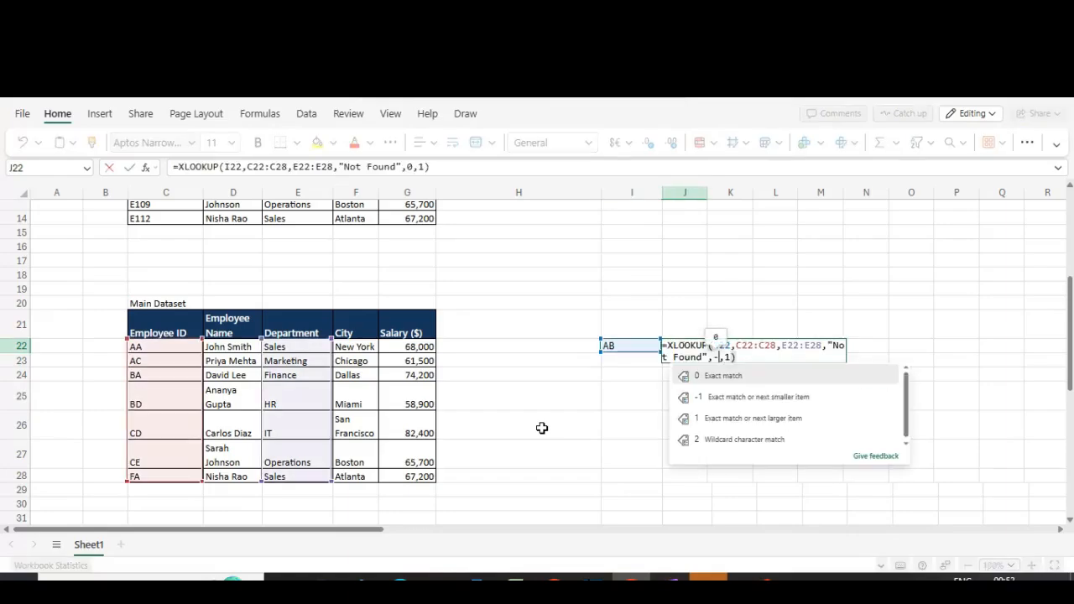
{"action": "type", "text": "1"}
{"action": "key", "text": "Return"}
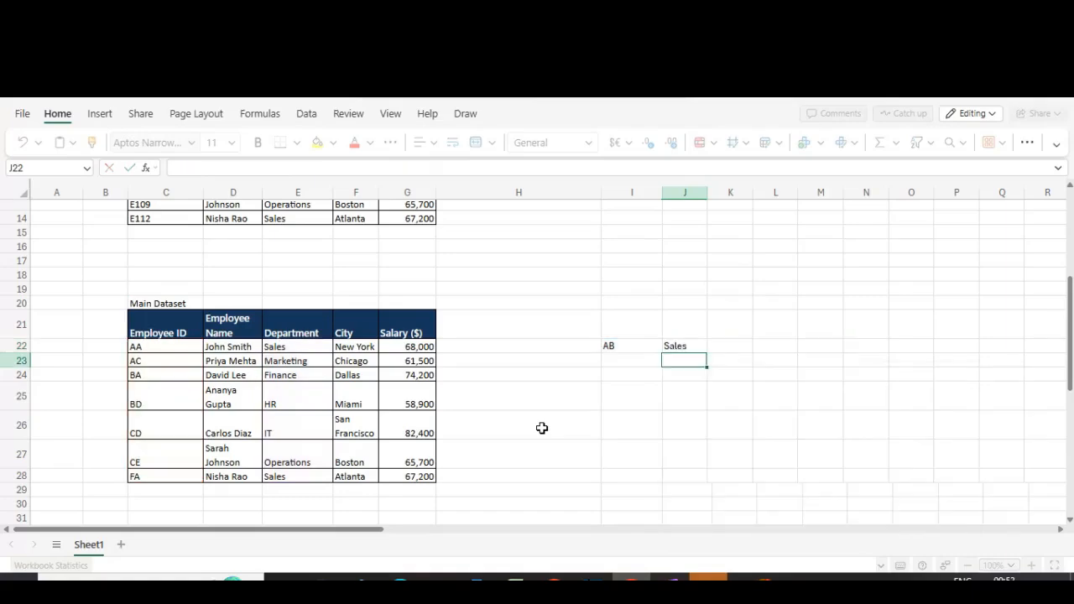
Step: Compare the lookup ID and result with the Employee ID and Department entries in the dataset
{"action": "key", "text": "Up"}
{"action": "key", "text": "Left"}
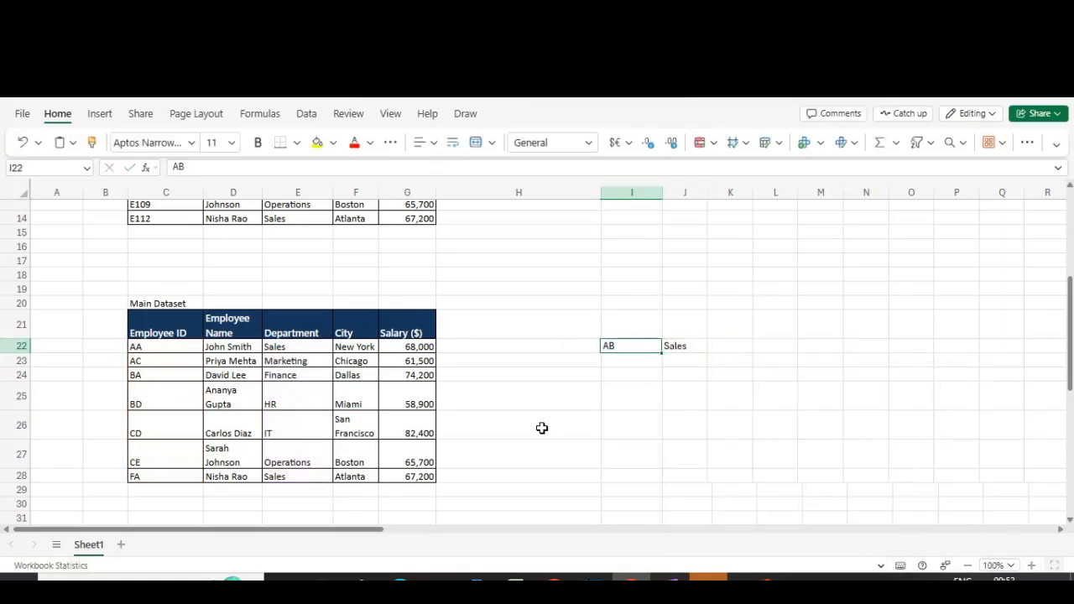
{"action": "key", "text": "Right"}
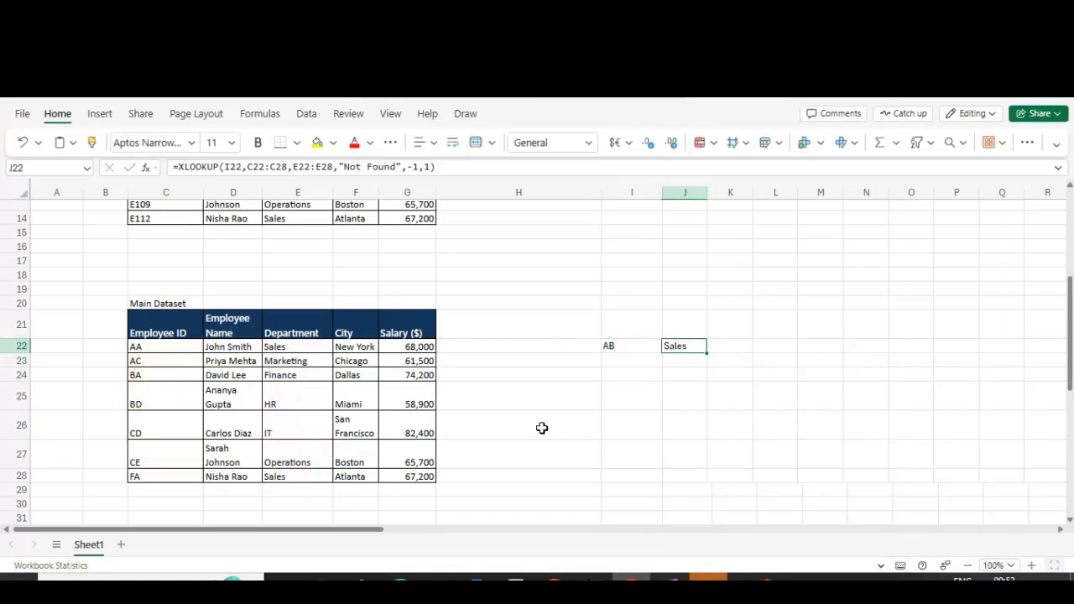
{"action": "left_click", "coordinate": [616, 346]}
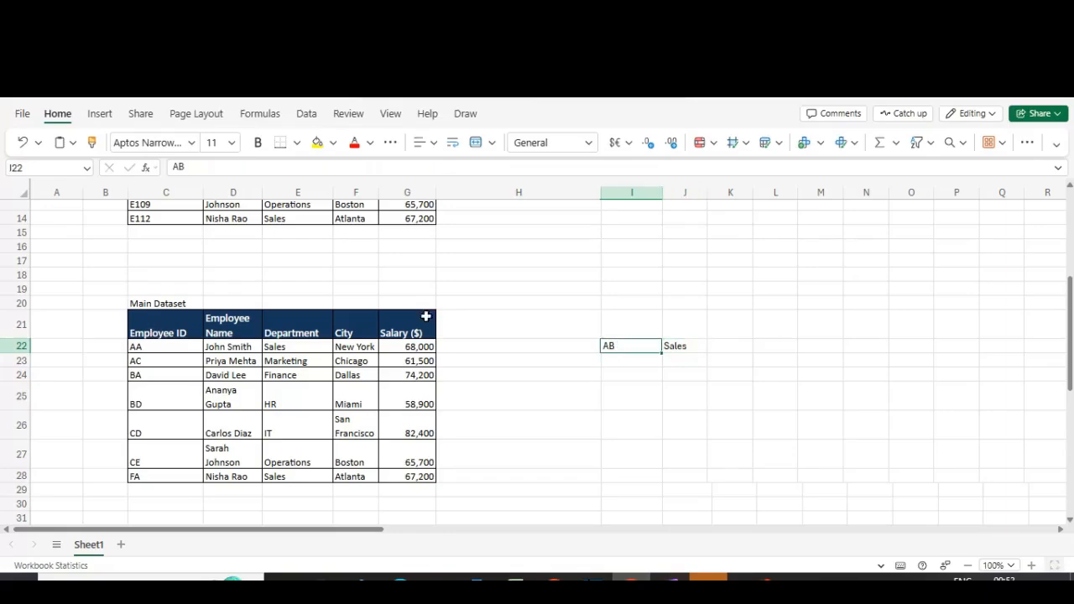
{"action": "left_click", "coordinate": [142, 363]}
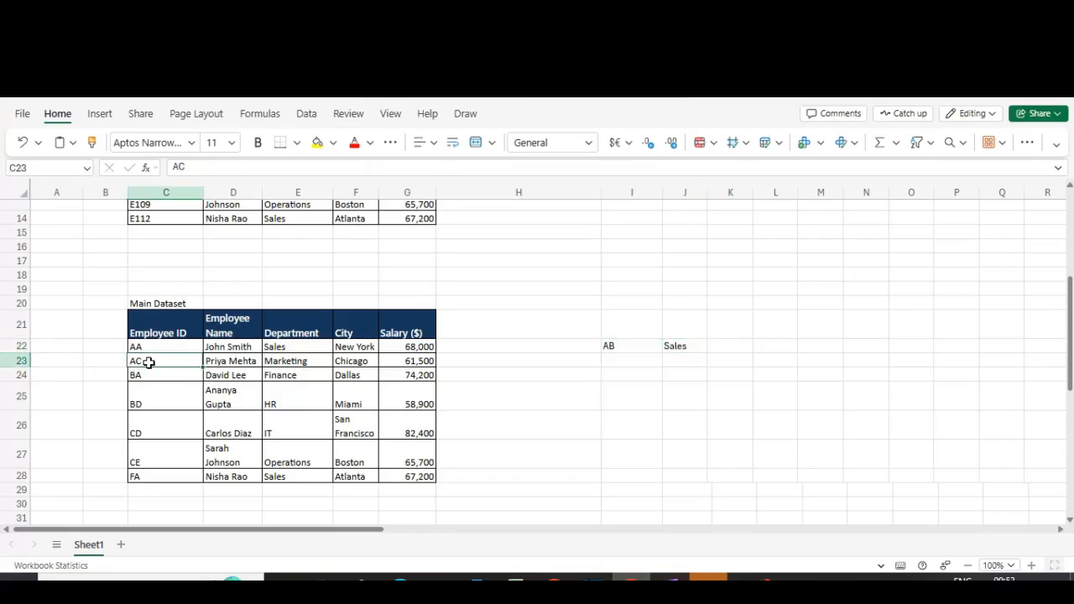
{"action": "left_click", "coordinate": [621, 345]}
{"action": "left_click", "coordinate": [187, 343]}
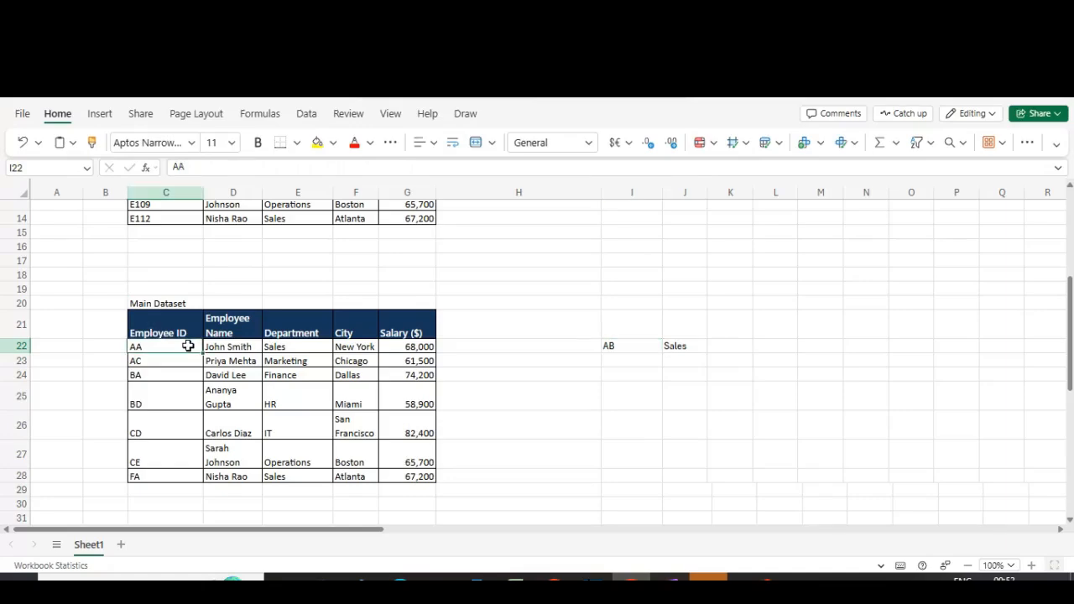
{"action": "left_click", "coordinate": [614, 343]}
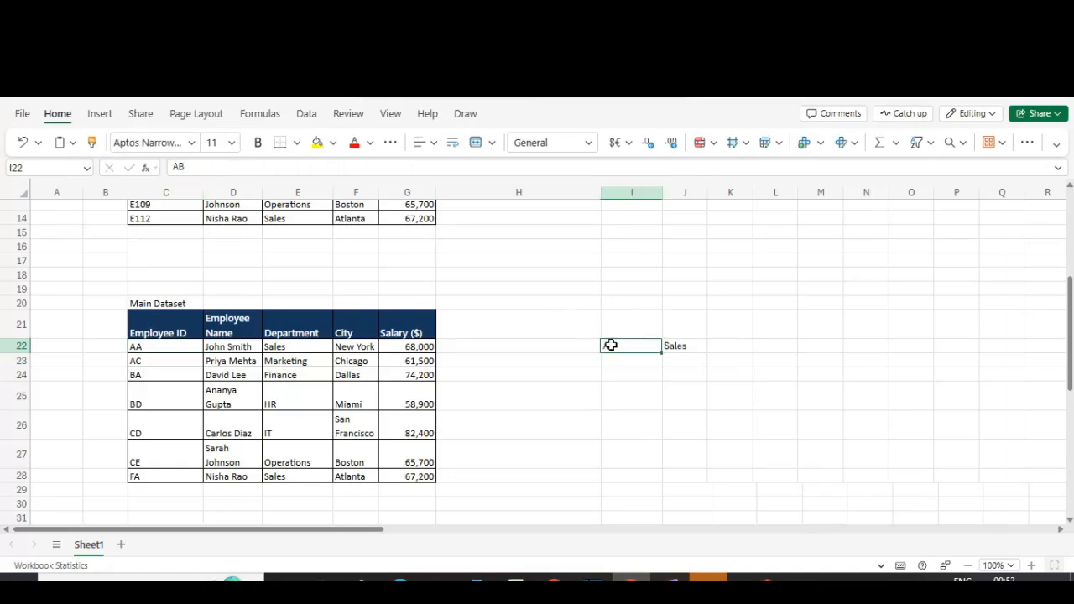
{"action": "key", "text": "Right"}
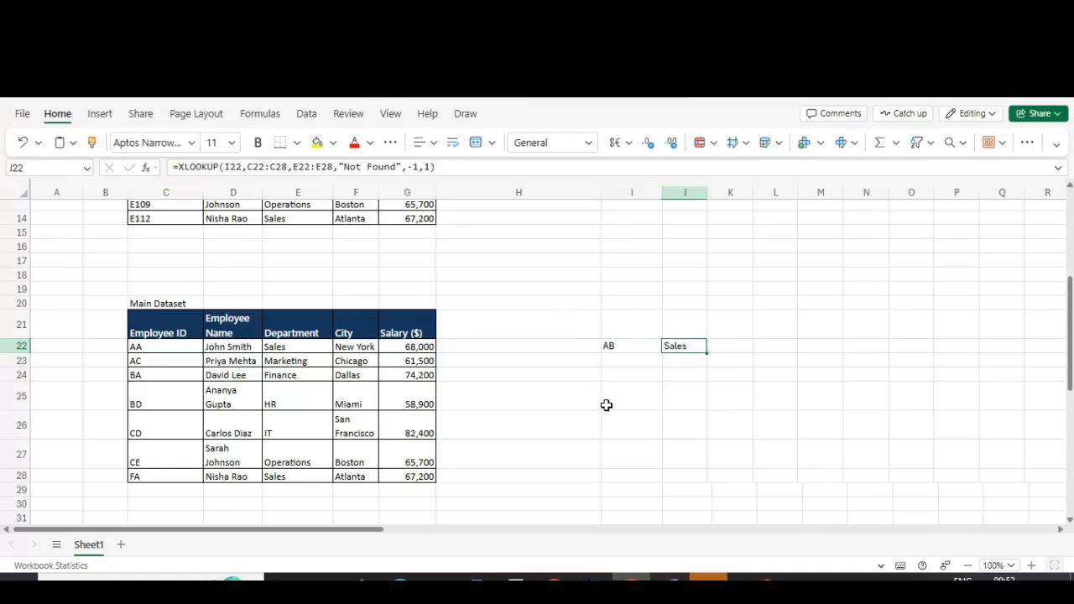
{"action": "key", "text": "Left"}
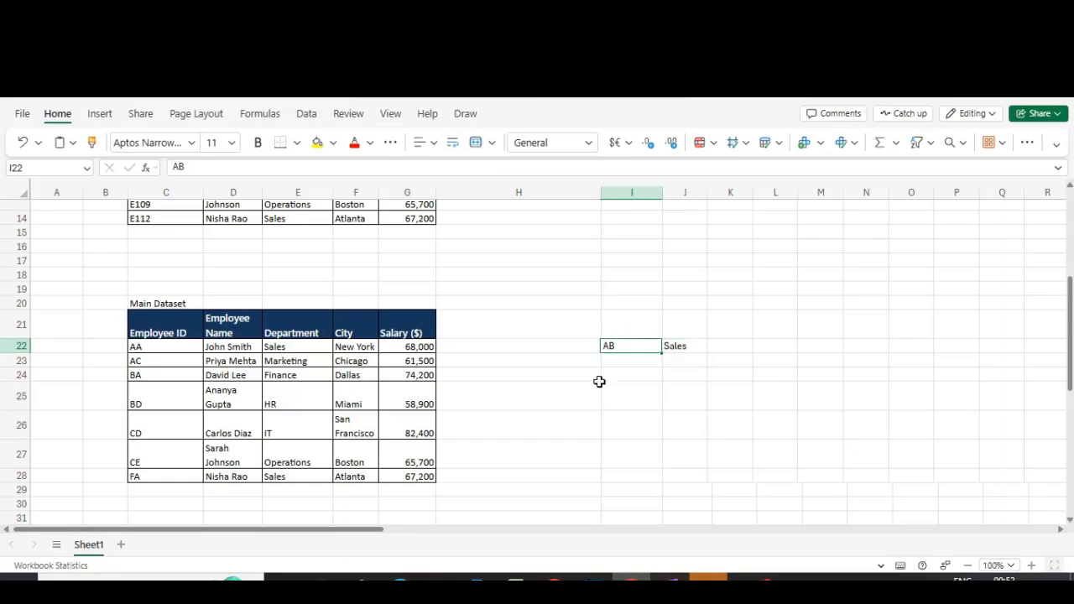
{"action": "left_click", "coordinate": [678, 346]}
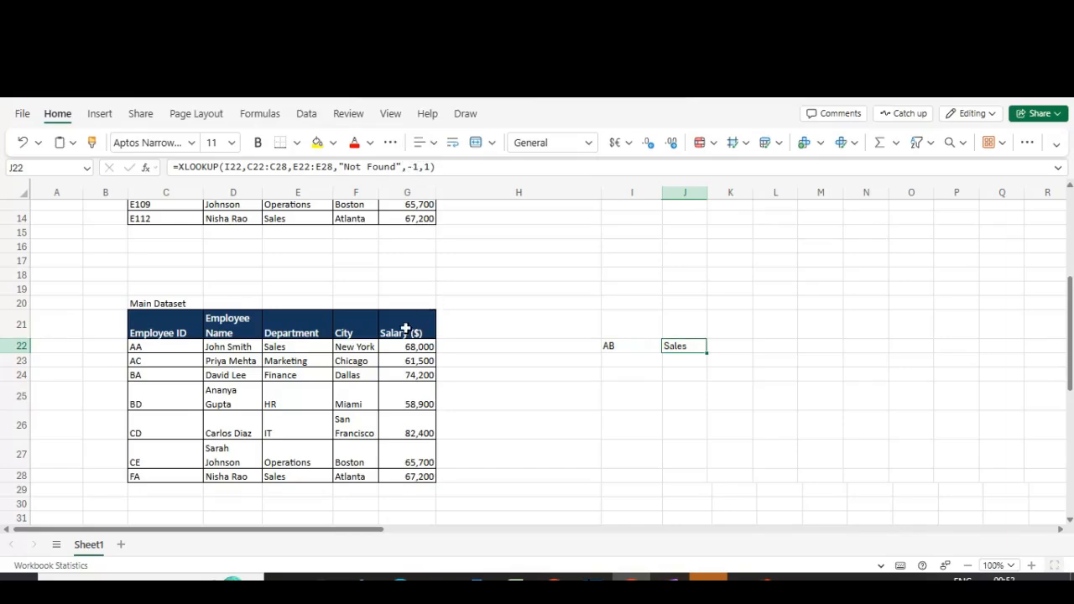
{"action": "left_click", "coordinate": [300, 362]}
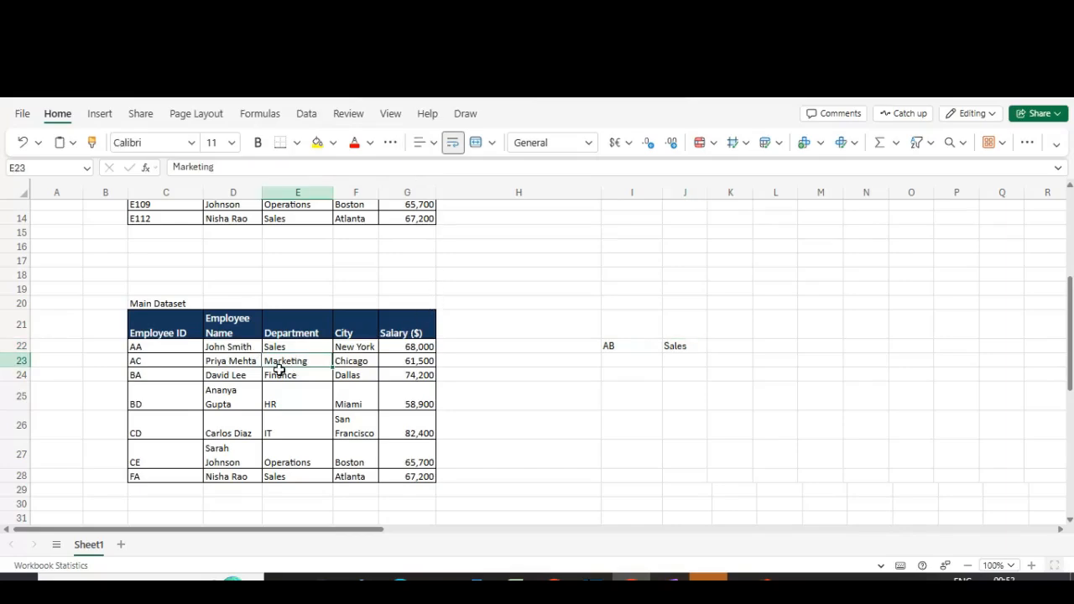
Step: Change J22's match mode to 1, exact match or next larger item
{"action": "double_click", "coordinate": [689, 349]}
{"action": "key", "text": "Left"}
{"action": "key", "text": "Left"}
{"action": "key", "text": "Left"}
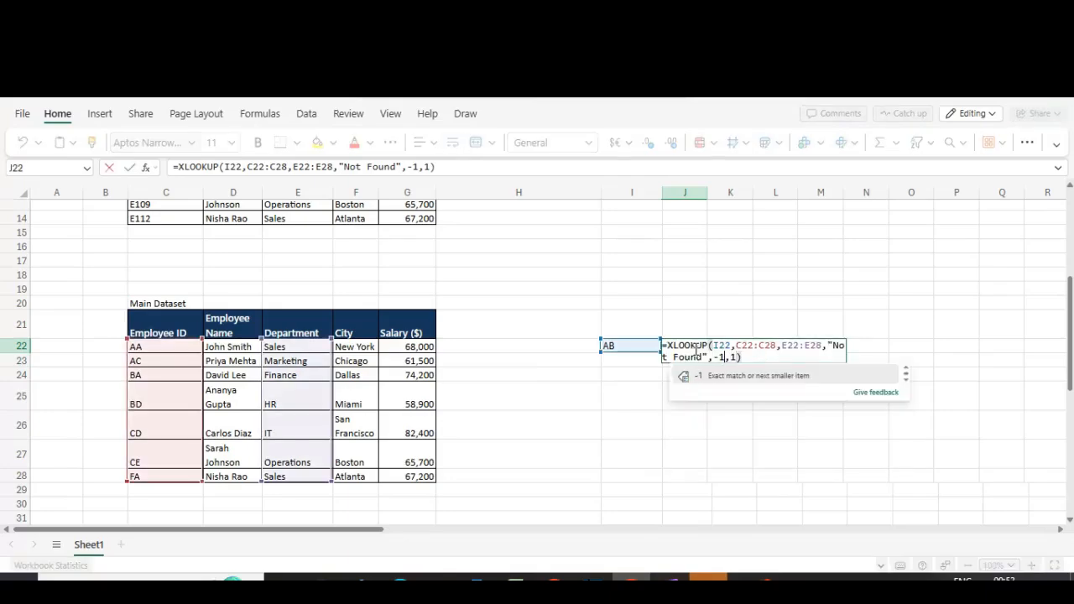
{"action": "key", "text": "BackSpace"}
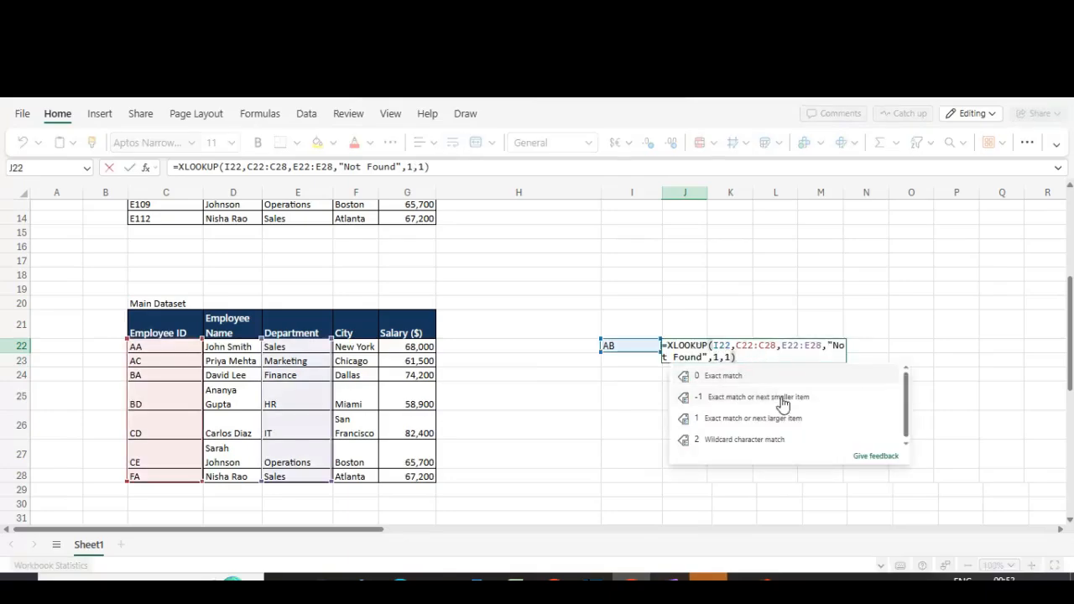
{"action": "left_click", "coordinate": [766, 420]}
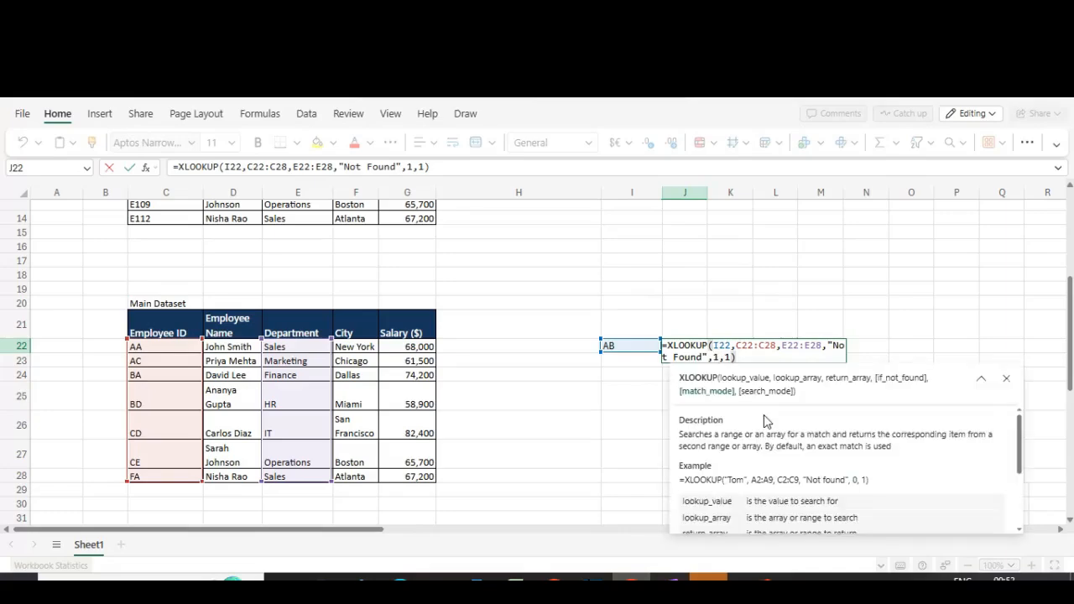
{"action": "key", "text": "Return"}
{"action": "key", "text": "Up"}
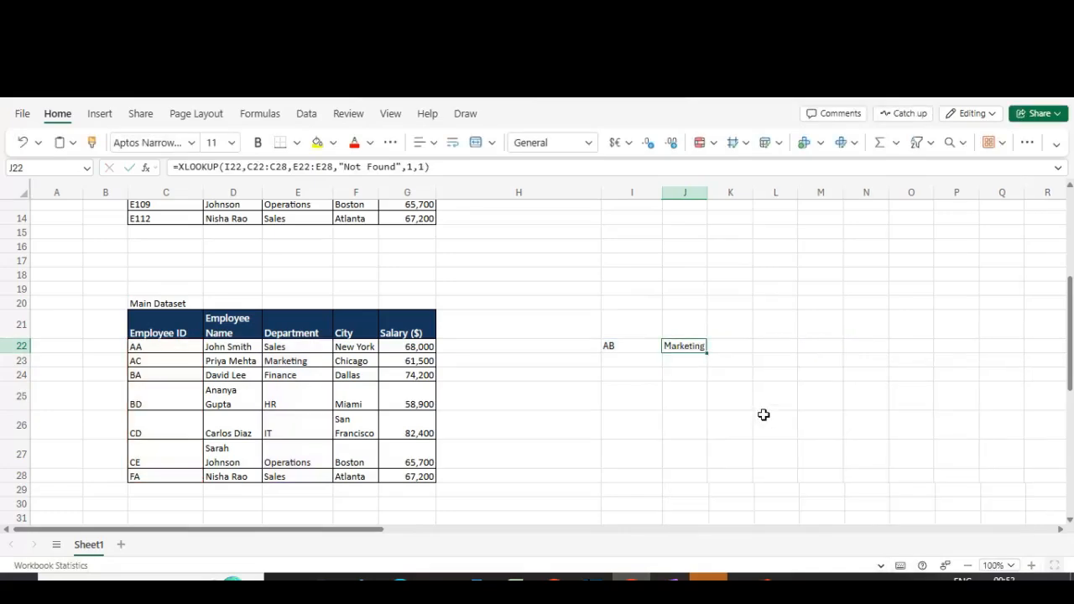
Step: Step through the dataset's row 23 entries to compare them with the lookup result in J22
{"action": "key", "text": "F2"}
{"action": "key", "text": "Escape"}
{"action": "key", "text": "Left"}
{"action": "key", "text": "Left"}
{"action": "key", "text": "Left"}
{"action": "key", "text": "Left"}
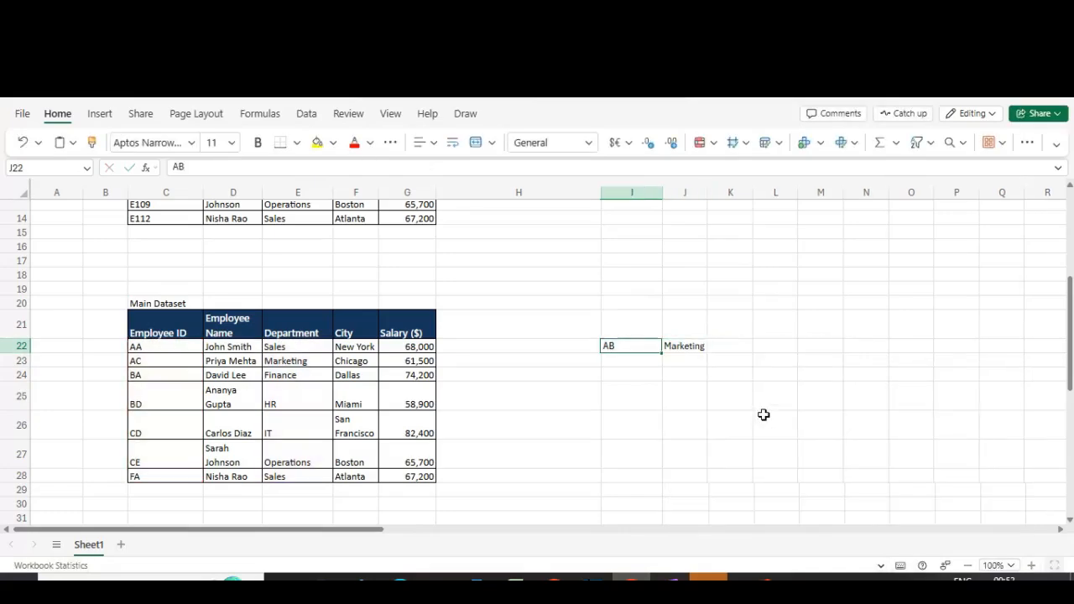
{"action": "key", "text": "Left"}
{"action": "key", "text": "Left"}
{"action": "key", "text": "Left"}
{"action": "key", "text": "Left"}
{"action": "key", "text": "Down"}
{"action": "key", "text": "Right"}
{"action": "key", "text": "Right"}
{"action": "key", "text": "Right"}
{"action": "key", "text": "Right"}
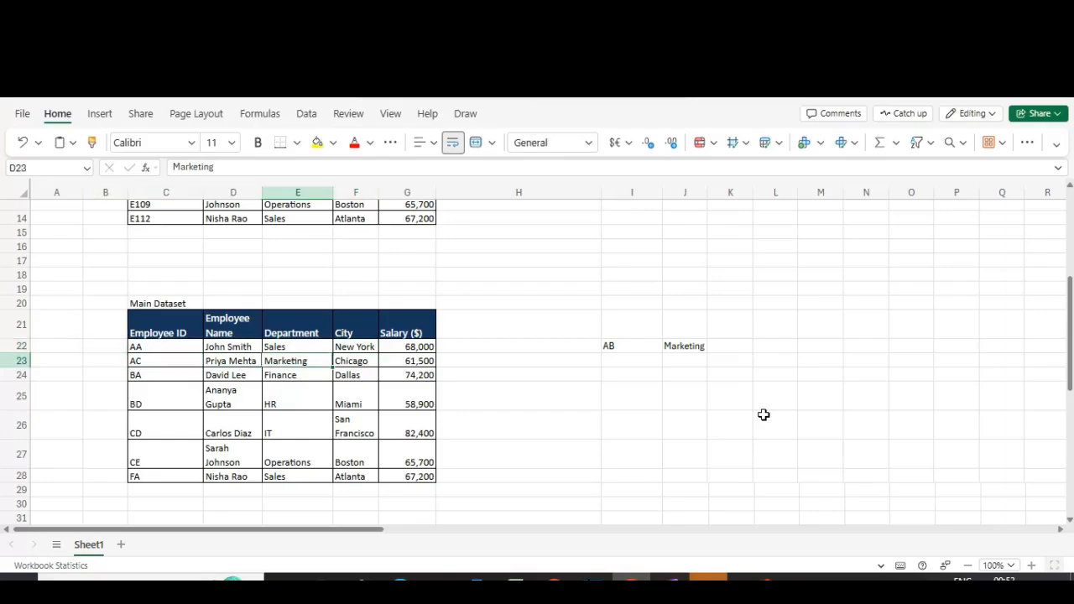
{"action": "key", "text": "Right"}
{"action": "key", "text": "Right"}
{"action": "key", "text": "Right"}
{"action": "key", "text": "Up"}
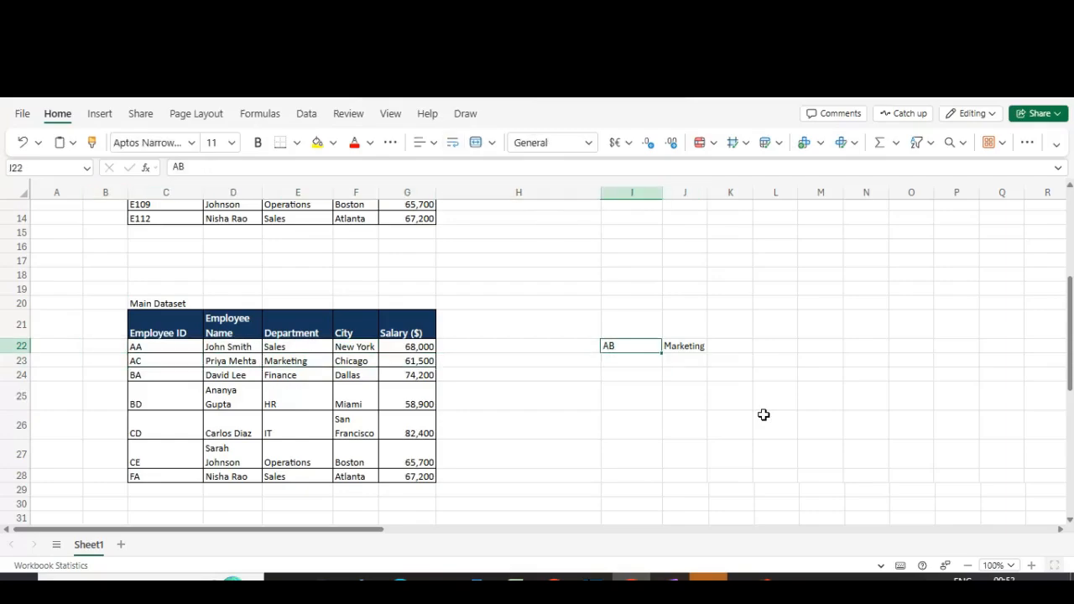
{"action": "key", "text": "Right"}
Step: Edit J22's XLOOKUP to use match mode 0 and search mode -1, search last-to-first
{"action": "key", "text": "F2"}
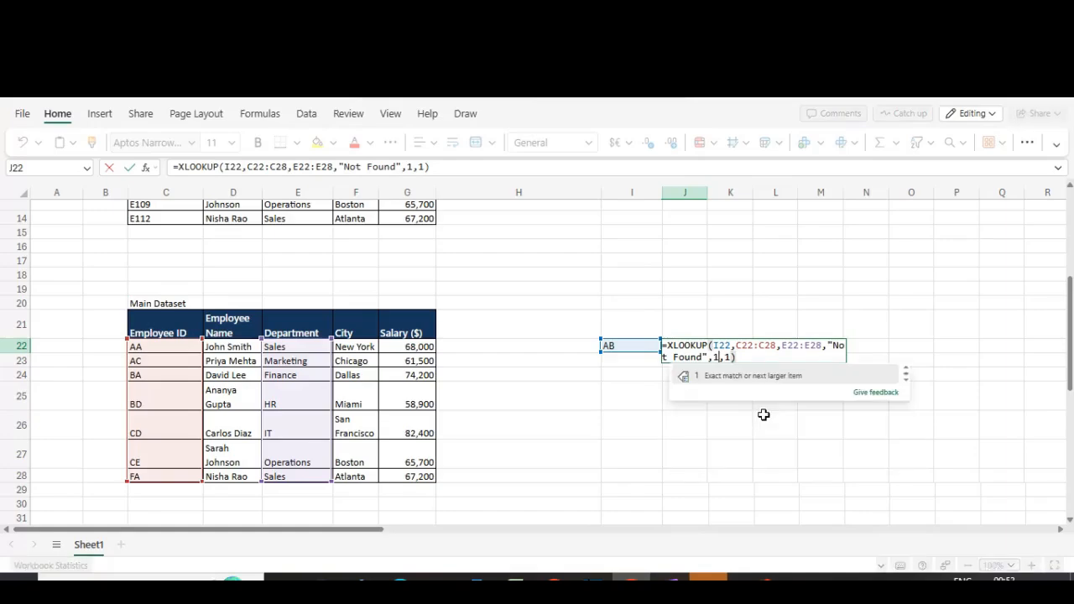
{"action": "key", "text": "BackSpace"}
{"action": "type", "text": "0"}
{"action": "key", "text": "Right"}
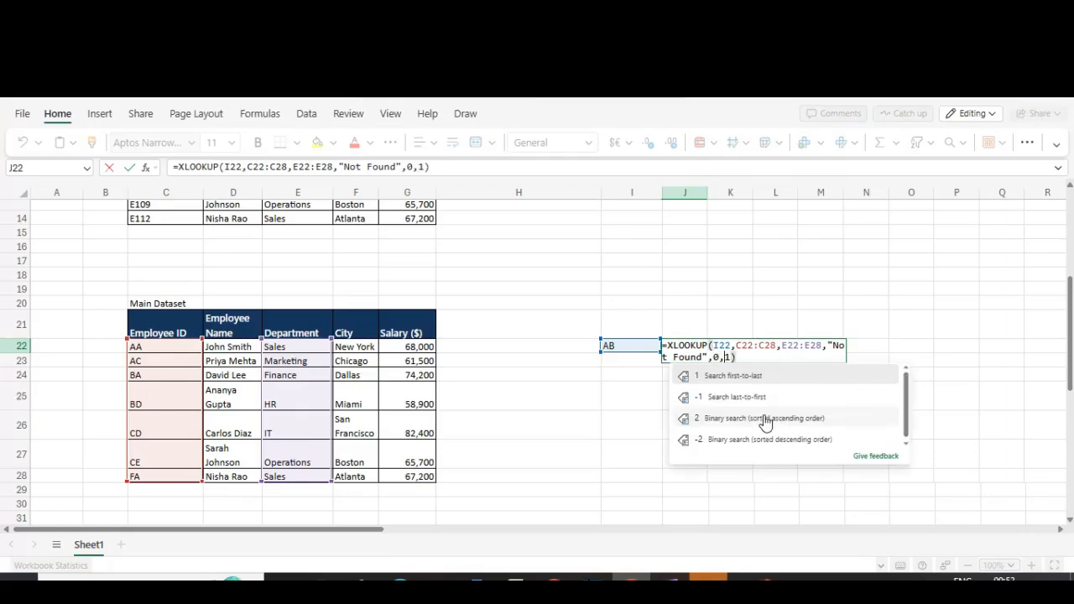
{"action": "key", "text": "Right"}
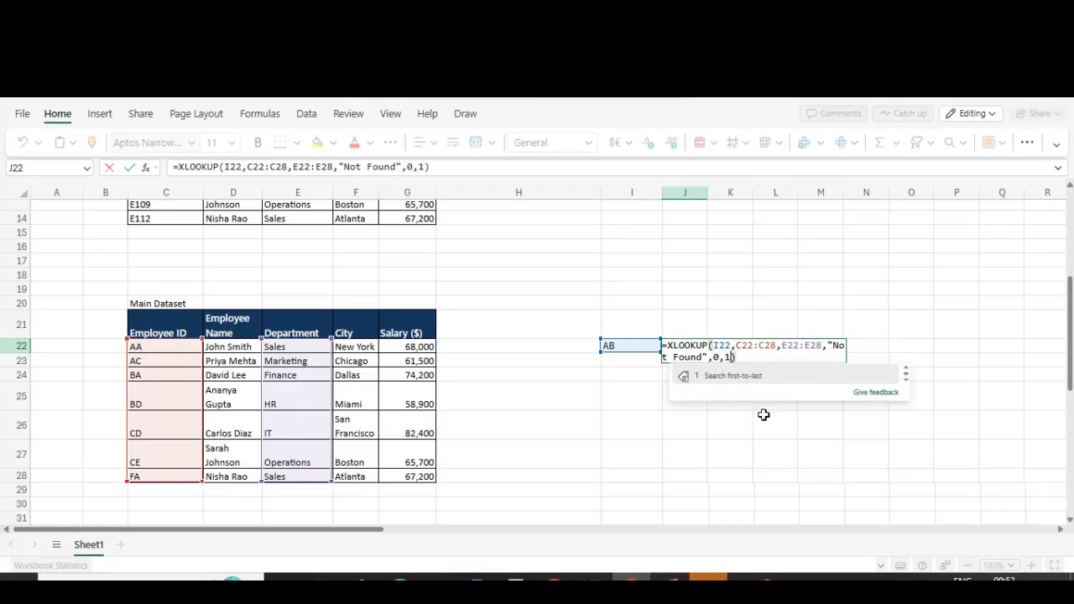
{"action": "key", "text": "BackSpace"}
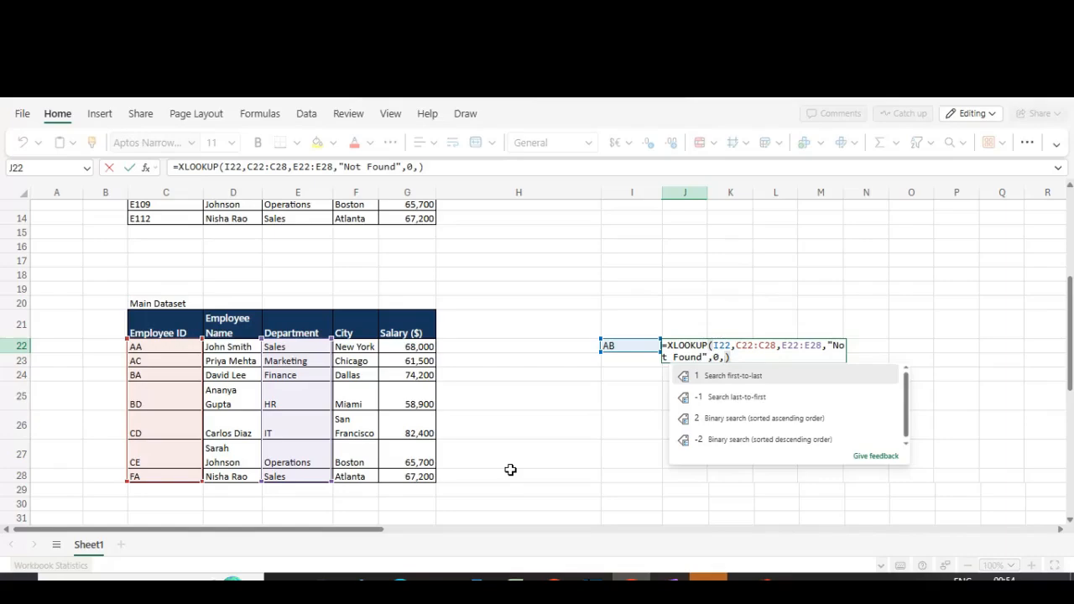
{"action": "type", "text": "1"}
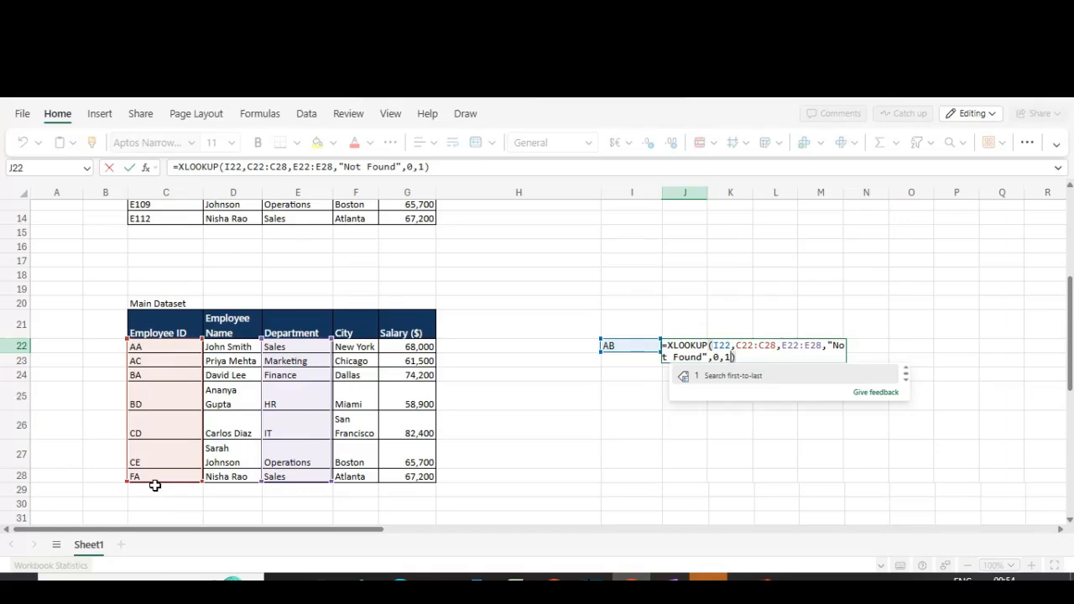
{"action": "key", "text": "BackSpace"}
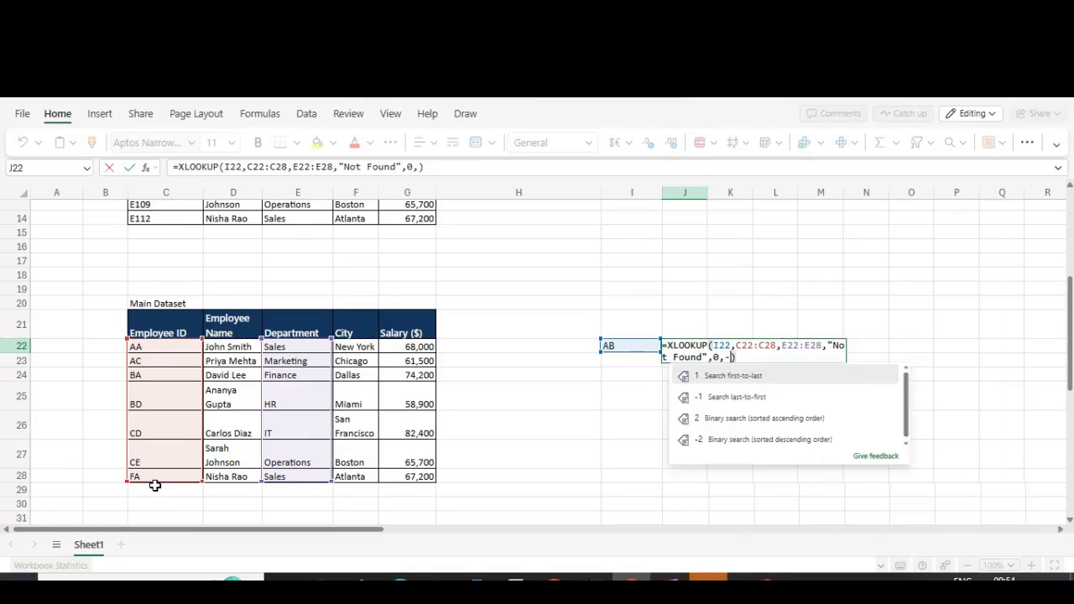
{"action": "type", "text": "-1"}
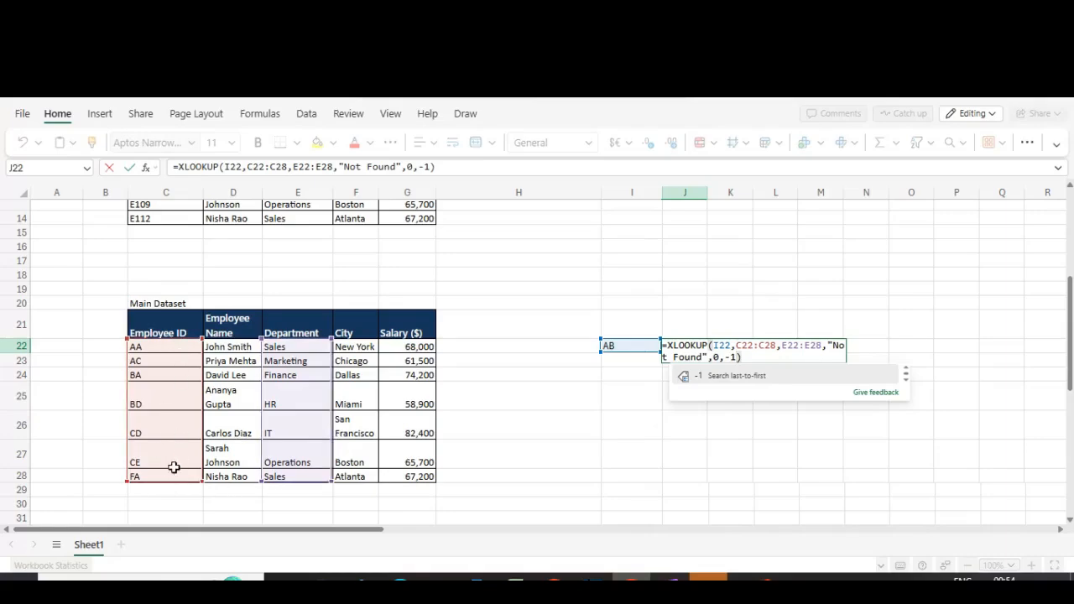
{"action": "key", "text": "Return"}
{"action": "key", "text": "Return"}
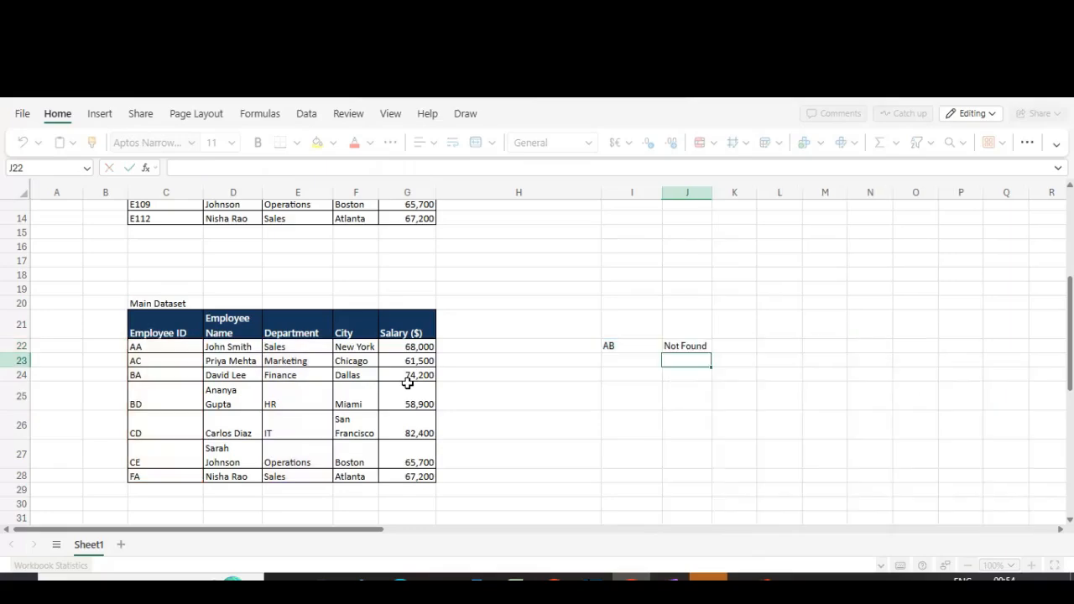
Step: Change the lookup ID in I22 to AC
{"action": "key", "text": "Up"}
{"action": "key", "text": "Left"}
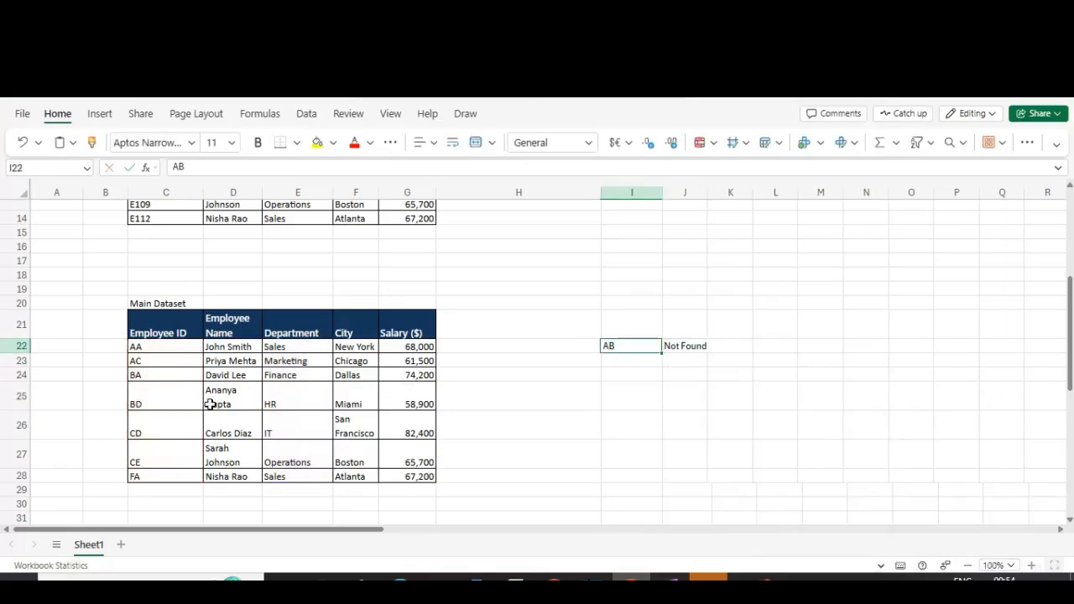
{"action": "left_click", "coordinate": [163, 372]}
{"action": "left_click", "coordinate": [615, 345]}
{"action": "type", "text": "AC"}
{"action": "key", "text": "Return"}
{"action": "key", "text": "Up"}
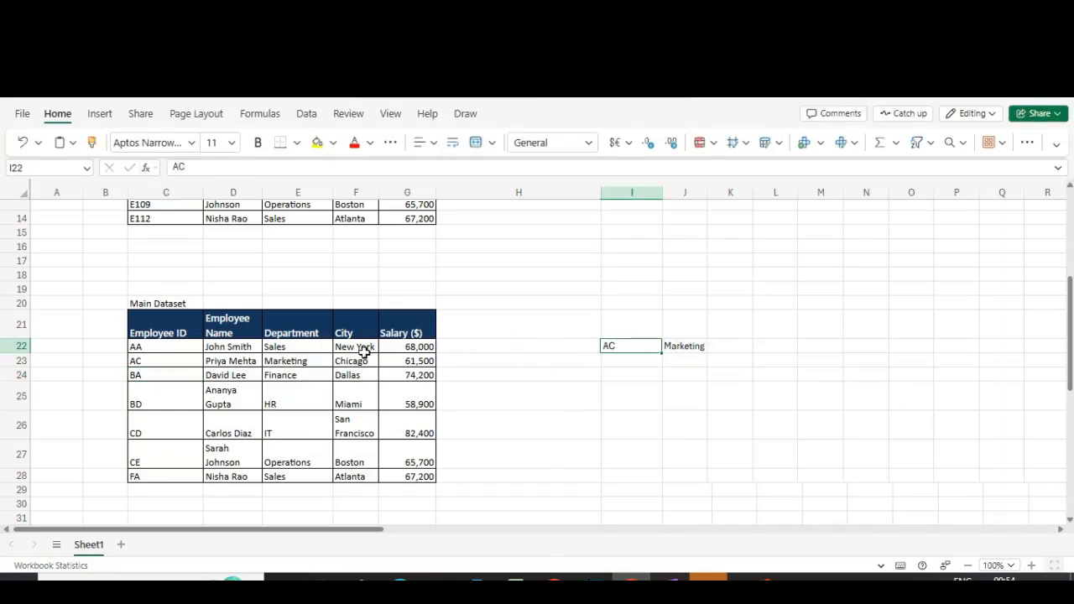
Step: Change the Employee ID in C26 to AC, duplicating the ID in row 23
{"action": "left_click", "coordinate": [281, 359]}
{"action": "left_click", "coordinate": [145, 432]}
{"action": "key", "text": "Up"}
{"action": "key", "text": "Up"}
{"action": "key", "text": "Up"}
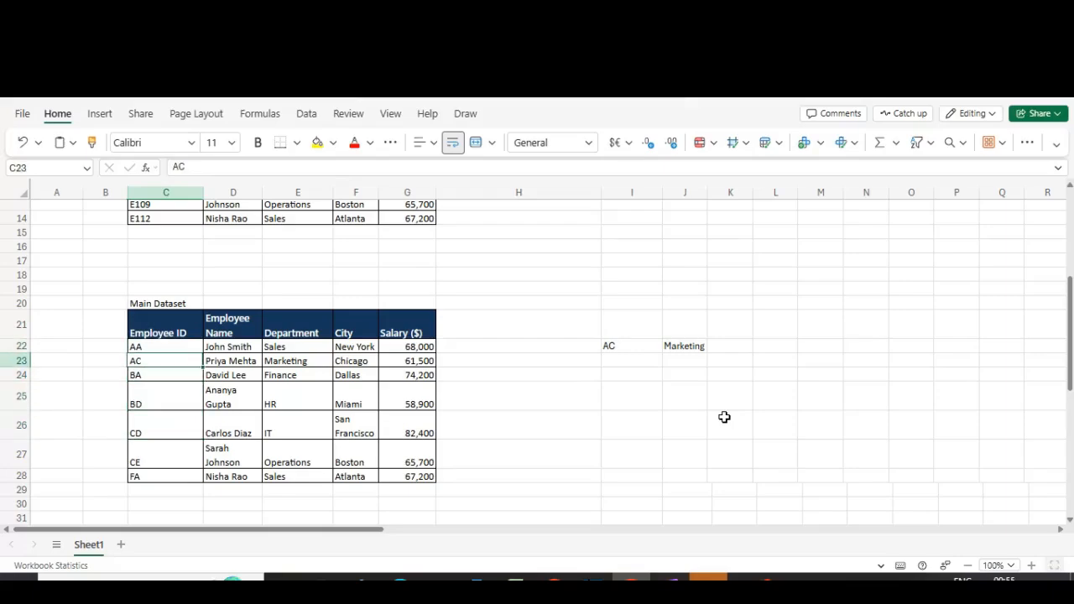
{"action": "key", "text": "Down"}
{"action": "key", "text": "Down"}
{"action": "key", "text": "Down"}
{"action": "type", "text": "A"}
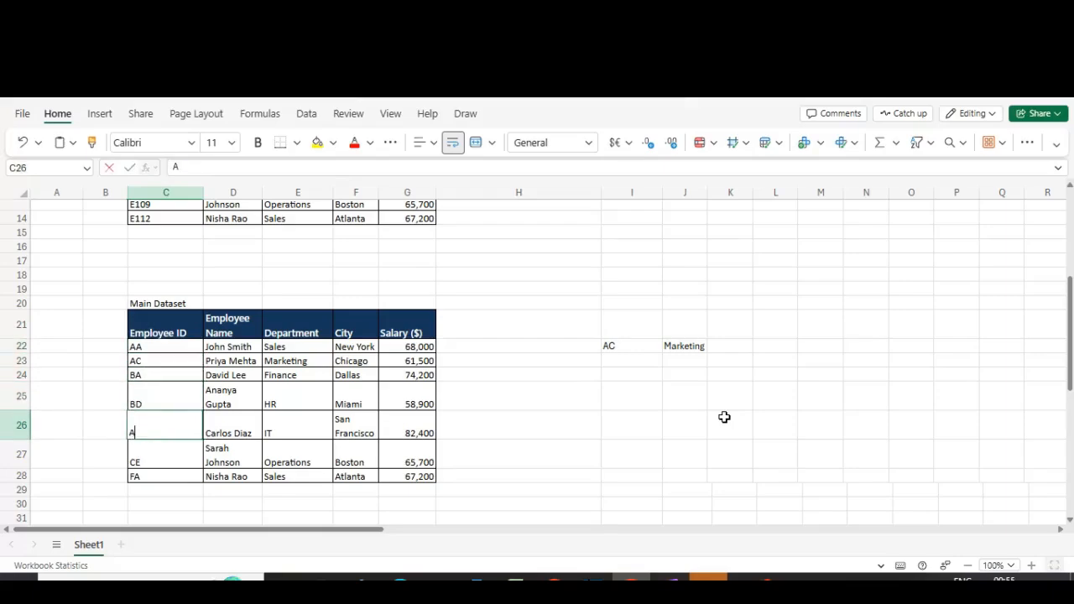
{"action": "type", "text": "C"}
{"action": "key", "text": "Return"}
Step: Change J22's search mode to 1, search first-to-last
{"action": "key", "text": "Up"}
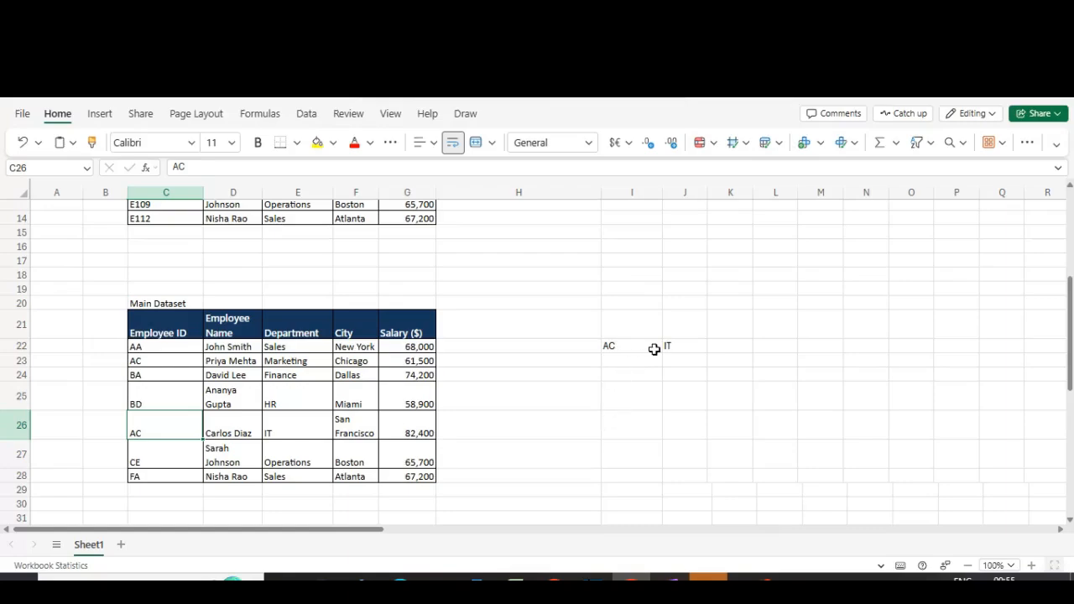
{"action": "left_click", "coordinate": [282, 433]}
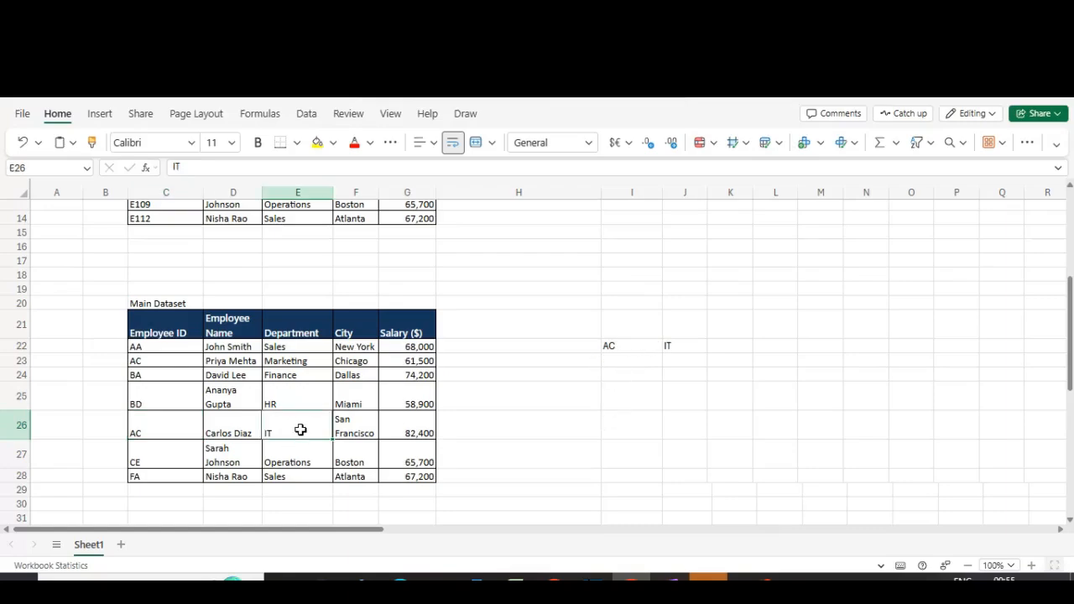
{"action": "left_click", "coordinate": [283, 372]}
{"action": "left_click", "coordinate": [683, 345]}
{"action": "key", "text": "F2"}
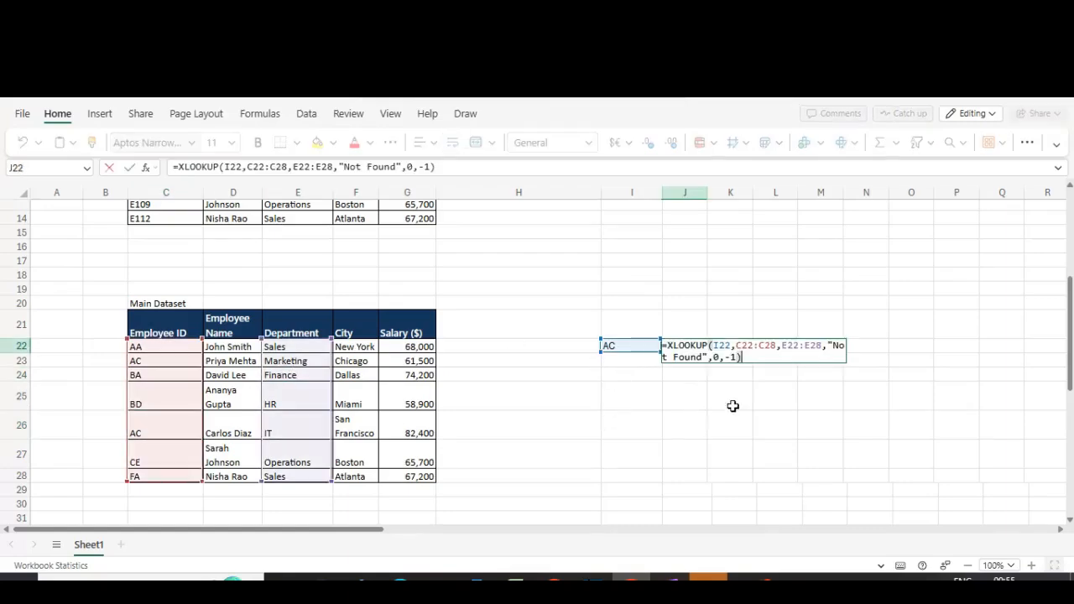
{"action": "double_click", "coordinate": [734, 358]}
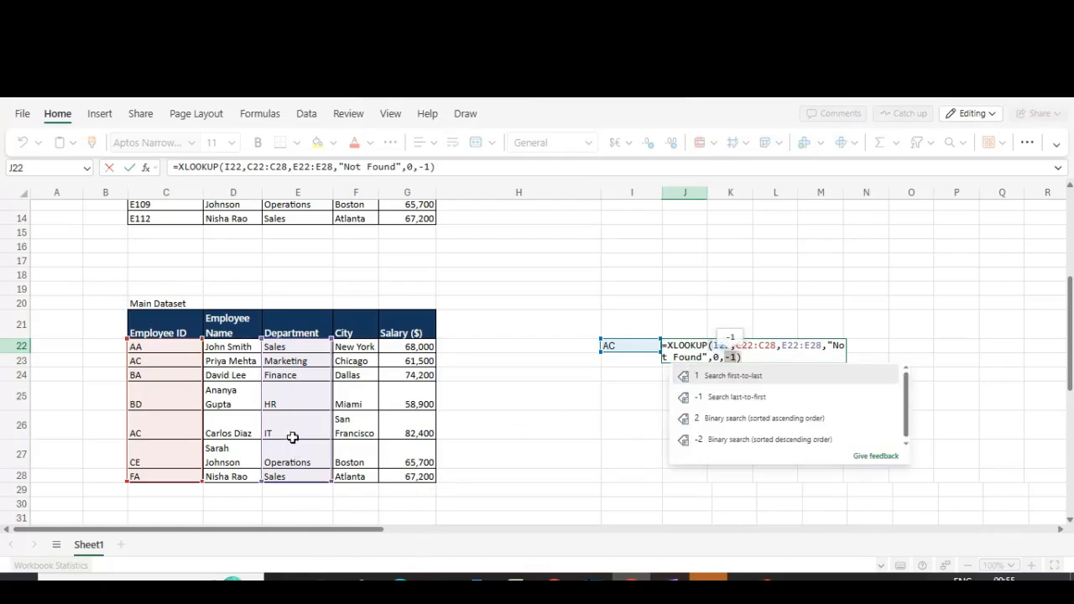
{"action": "type", "text": "1"}
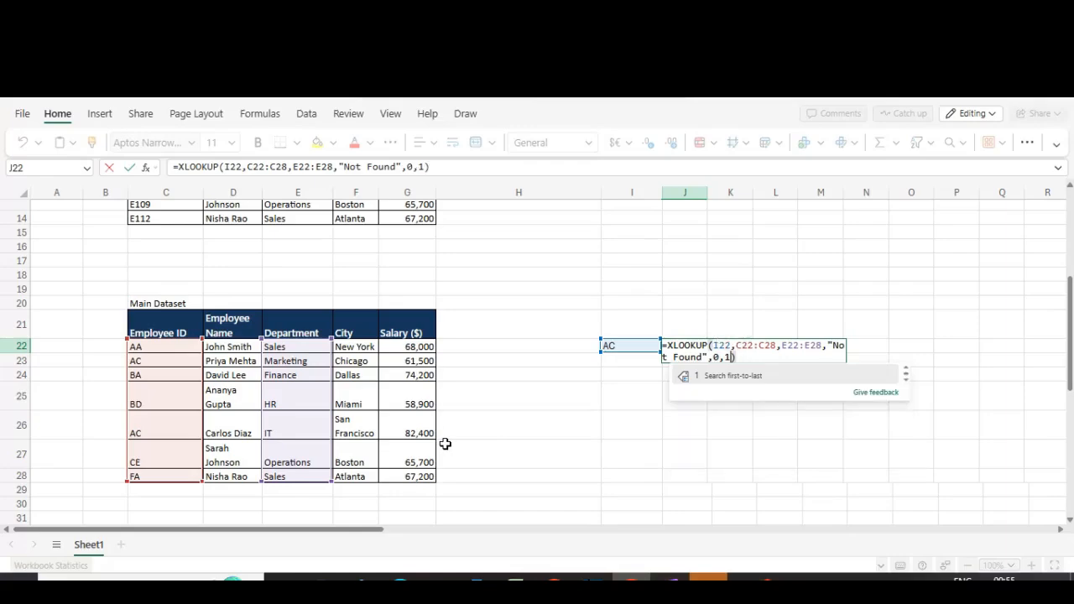
{"action": "key", "text": "Return"}
Step: Compare J22's result and formula with the row 23 Department entry
{"action": "key", "text": "Up"}
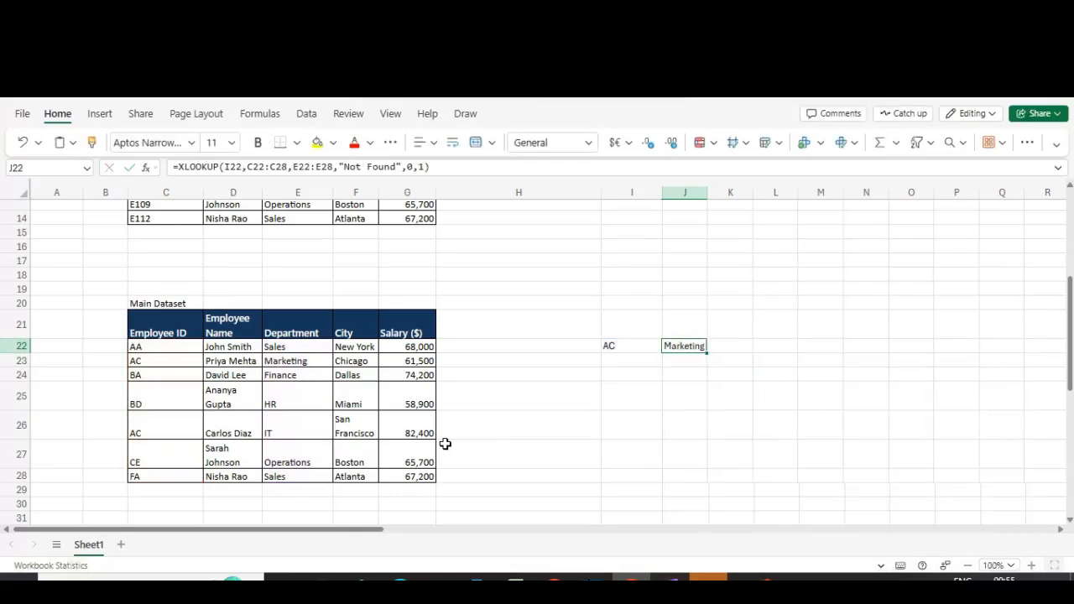
{"action": "left_click", "coordinate": [291, 380]}
{"action": "key", "text": "Up"}
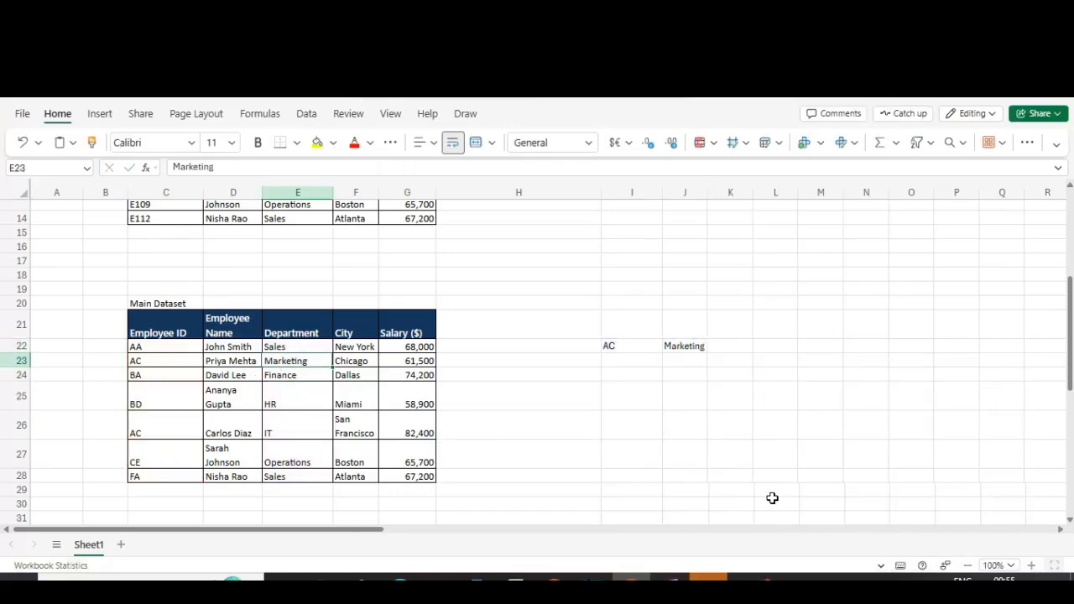
{"action": "left_click", "coordinate": [685, 348]}
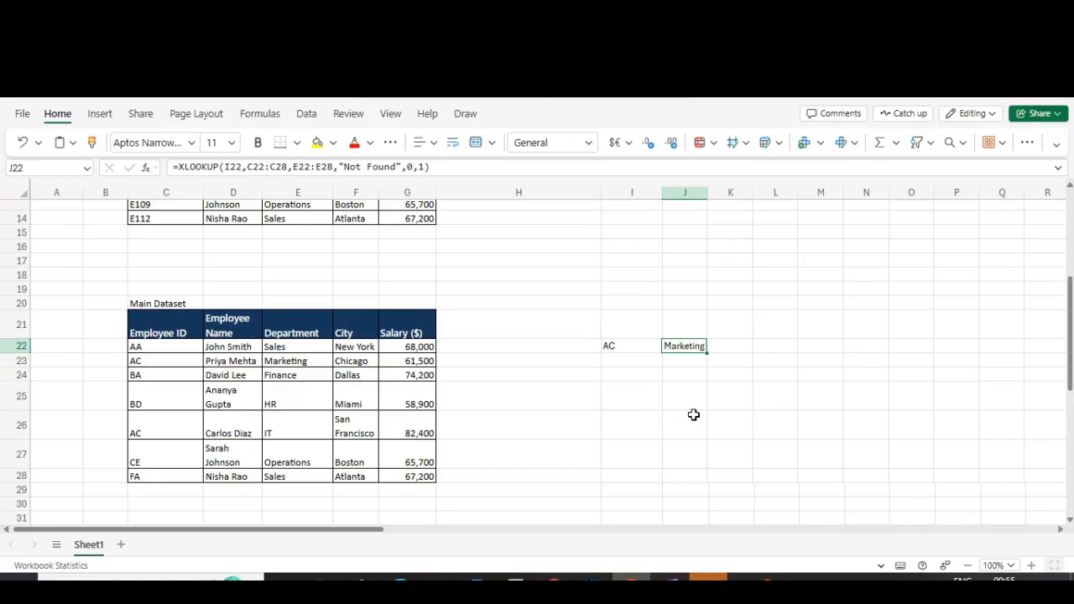
{"action": "key", "text": "F2"}
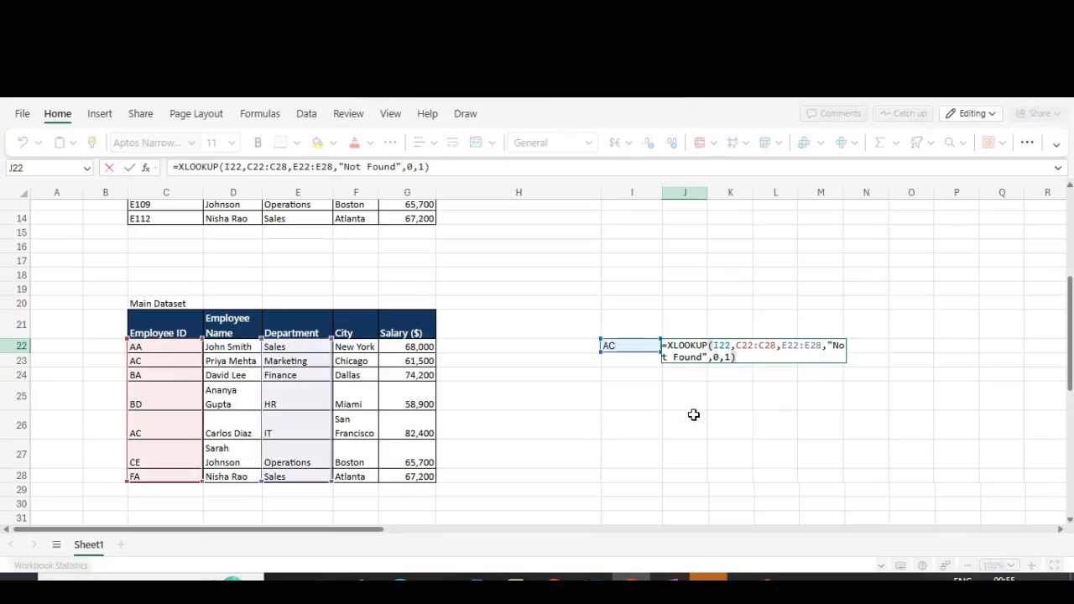
{"action": "key", "text": "Left"}
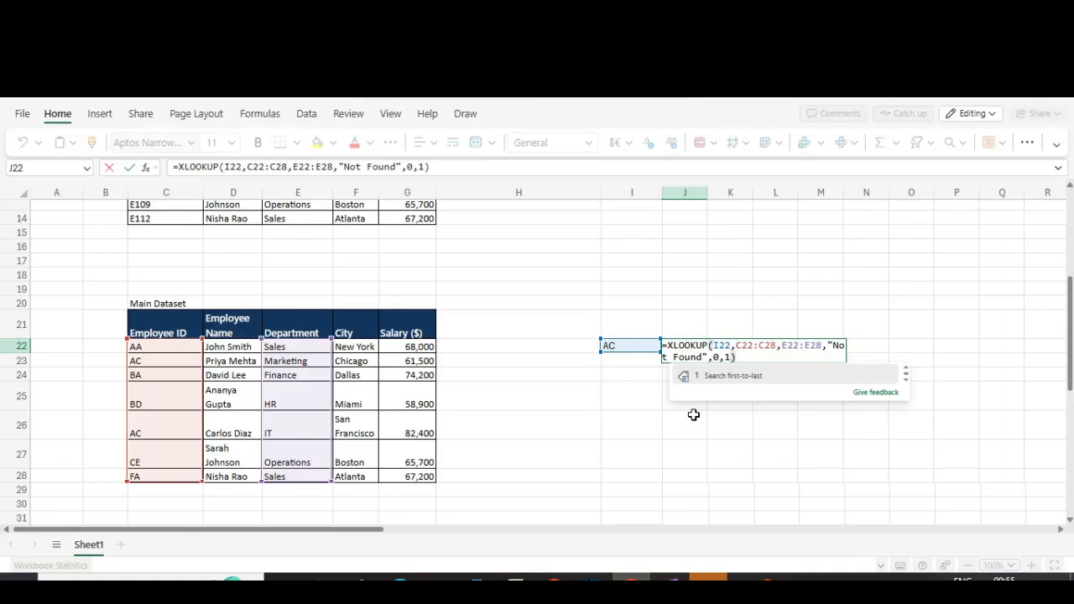
{"action": "key", "text": "Escape"}
Step: Change the Employee ID in C23 to A123
{"action": "key", "text": "Left"}
{"action": "key", "text": "Left"}
{"action": "key", "text": "Left"}
{"action": "key", "text": "Left"}
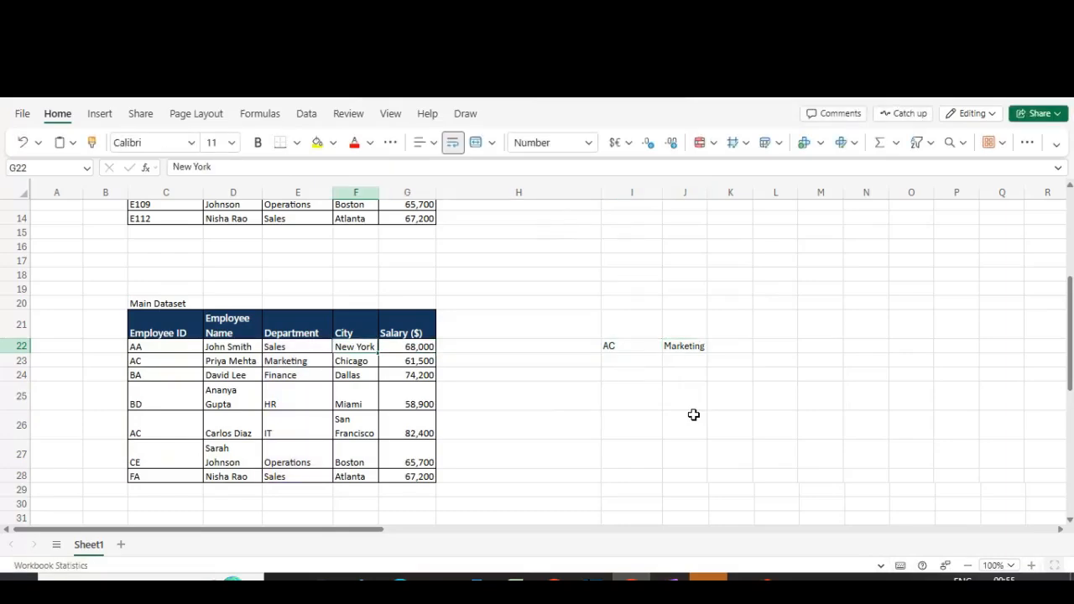
{"action": "key", "text": "Left"}
{"action": "key", "text": "Left"}
{"action": "key", "text": "Left"}
{"action": "key", "text": "Left"}
{"action": "key", "text": "Right"}
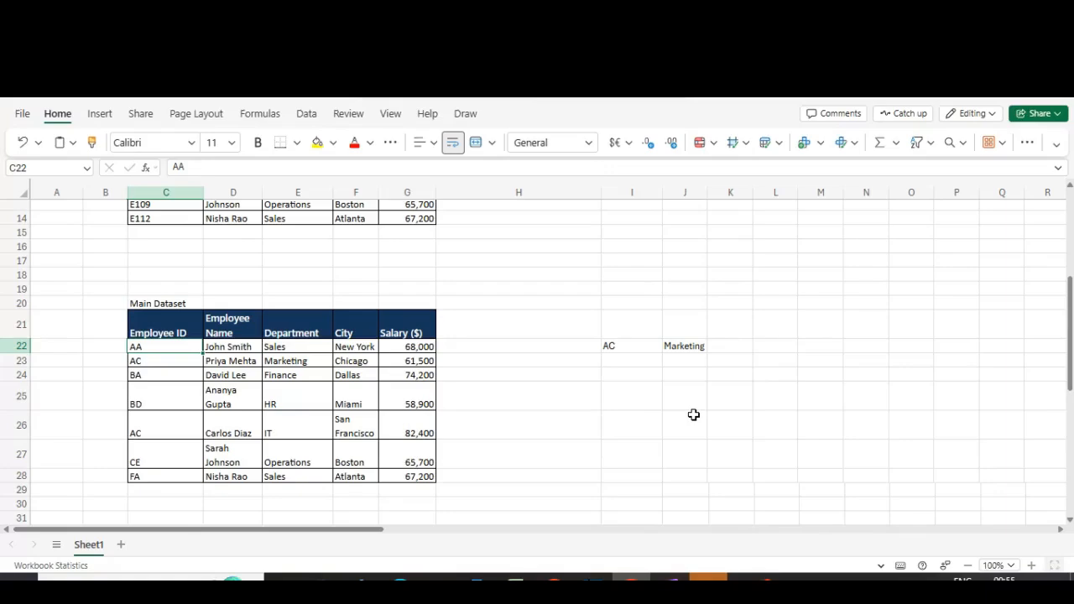
{"action": "key", "text": "Down"}
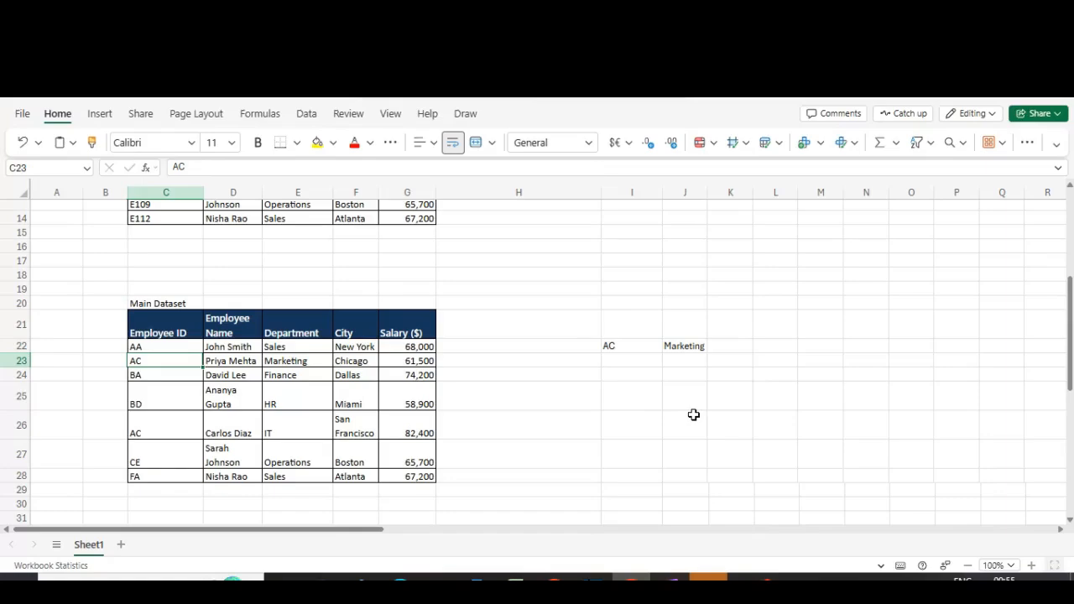
{"action": "key", "text": "F2"}
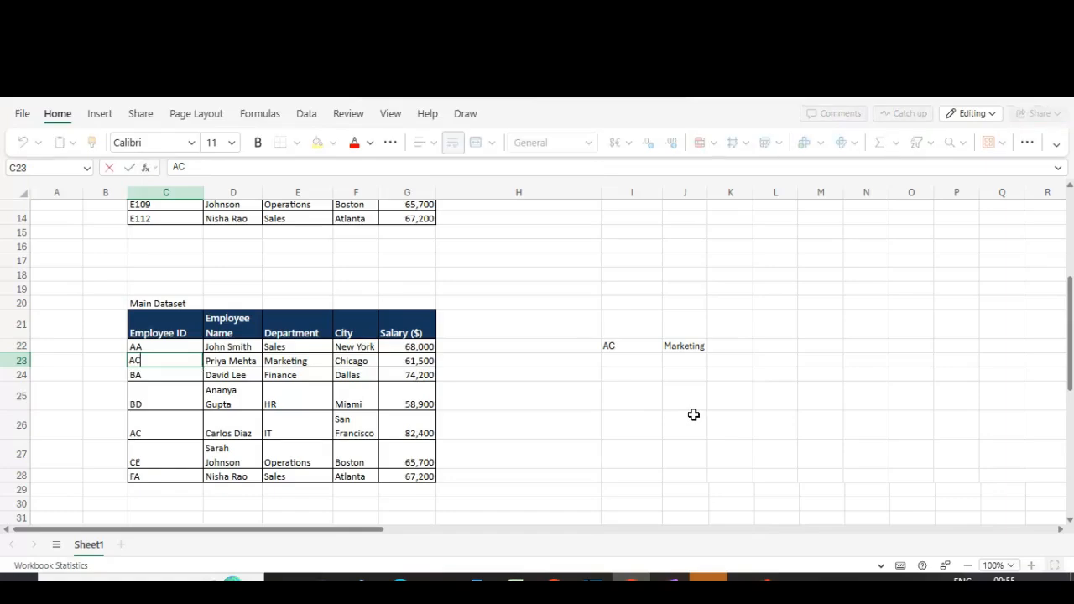
{"action": "key", "text": "Escape"}
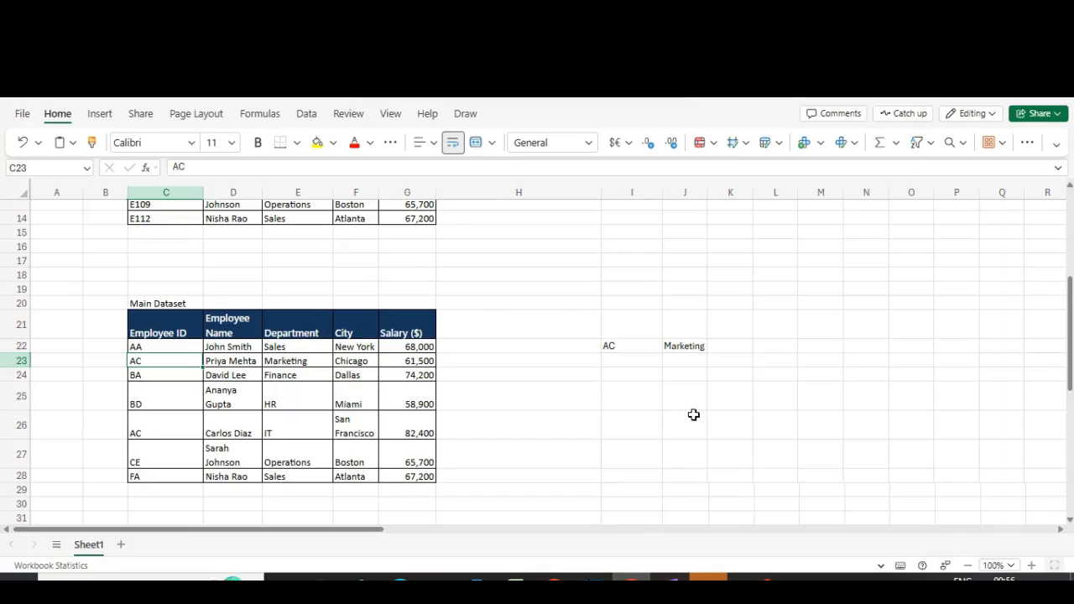
{"action": "type", "text": "A1"}
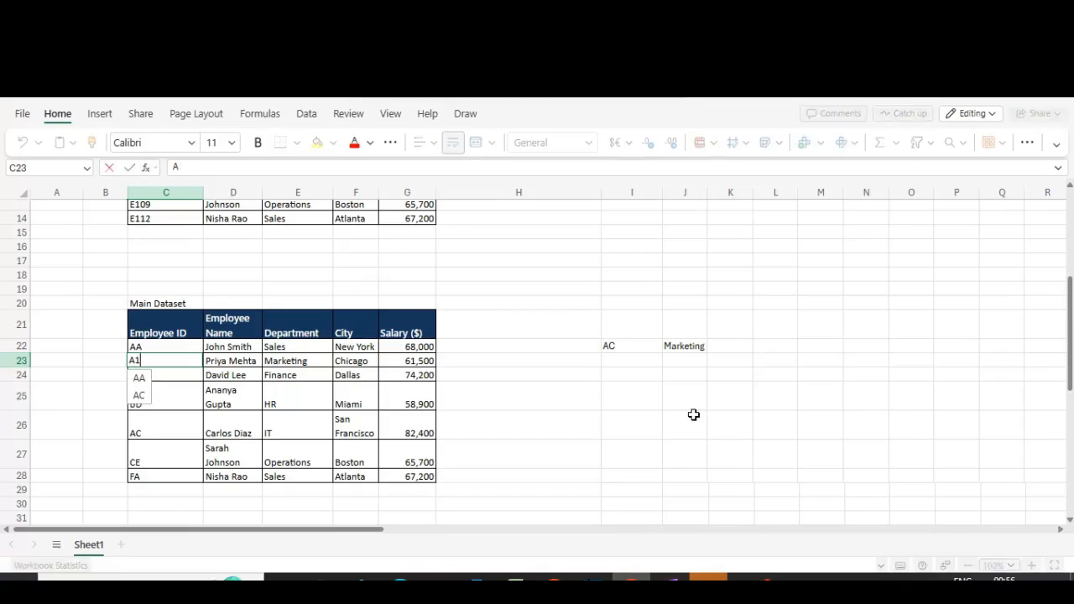
{"action": "type", "text": "23"}
{"action": "key", "text": "Return"}
Step: Review the lookup result and formula in J22 against the dataset
{"action": "key", "text": "Up"}
{"action": "key", "text": "Right"}
{"action": "key", "text": "Right"}
{"action": "key", "text": "Right"}
{"action": "key", "text": "Right"}
{"action": "key", "text": "Right"}
{"action": "key", "text": "Right"}
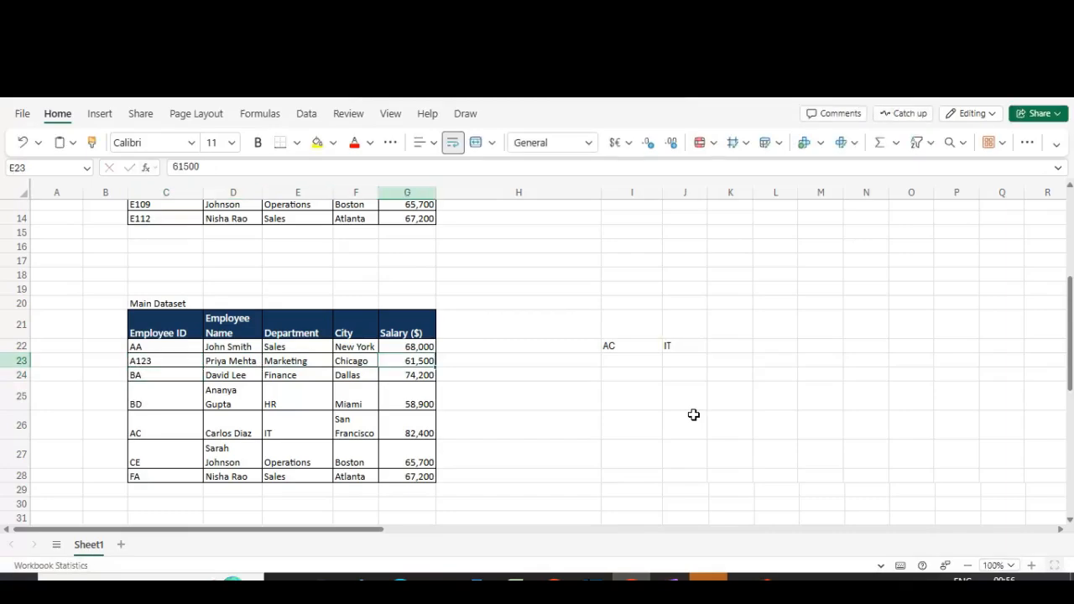
{"action": "key", "text": "Up"}
{"action": "key", "text": "Right"}
{"action": "key", "text": "F2"}
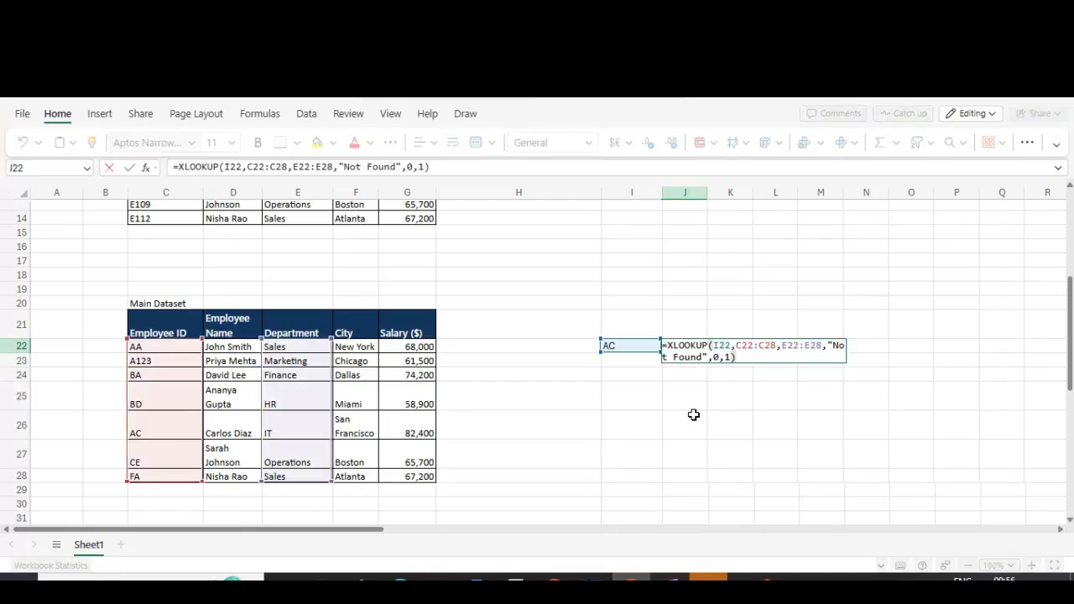
{"action": "key", "text": "Escape"}
{"action": "key", "text": "F2"}
{"action": "key", "text": "Left"}
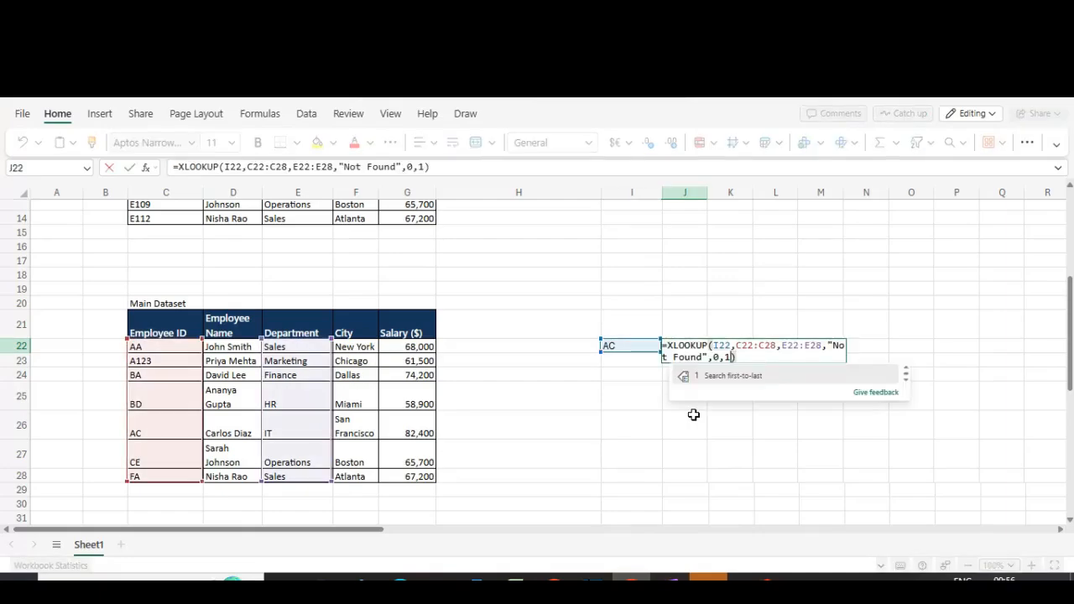
{"action": "key", "text": "Escape"}
{"action": "key", "text": "Escape"}
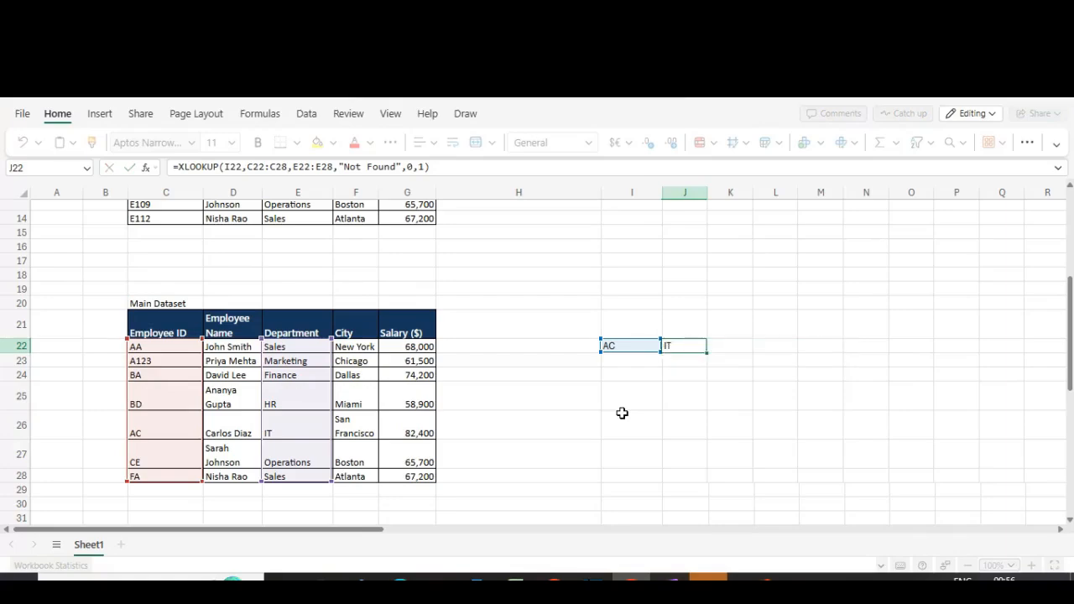
Step: Change the Employee ID in C26 to CA
{"action": "left_click", "coordinate": [154, 429]}
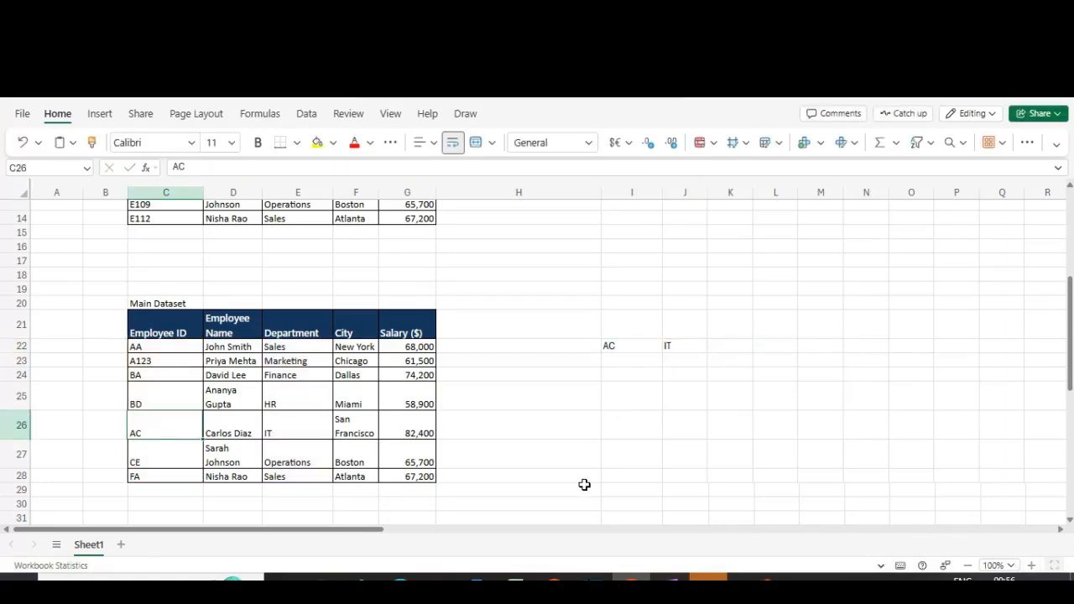
{"action": "type", "text": "CA"}
{"action": "key", "text": "Return"}
{"action": "key", "text": "Up"}
{"action": "key", "text": "Right"}
Step: Set the match mode argument in J22's XLOOKUP formula to 1, exact match or next larger item
{"action": "key", "text": "Right"}
{"action": "key", "text": "Right"}
{"action": "key", "text": "Right"}
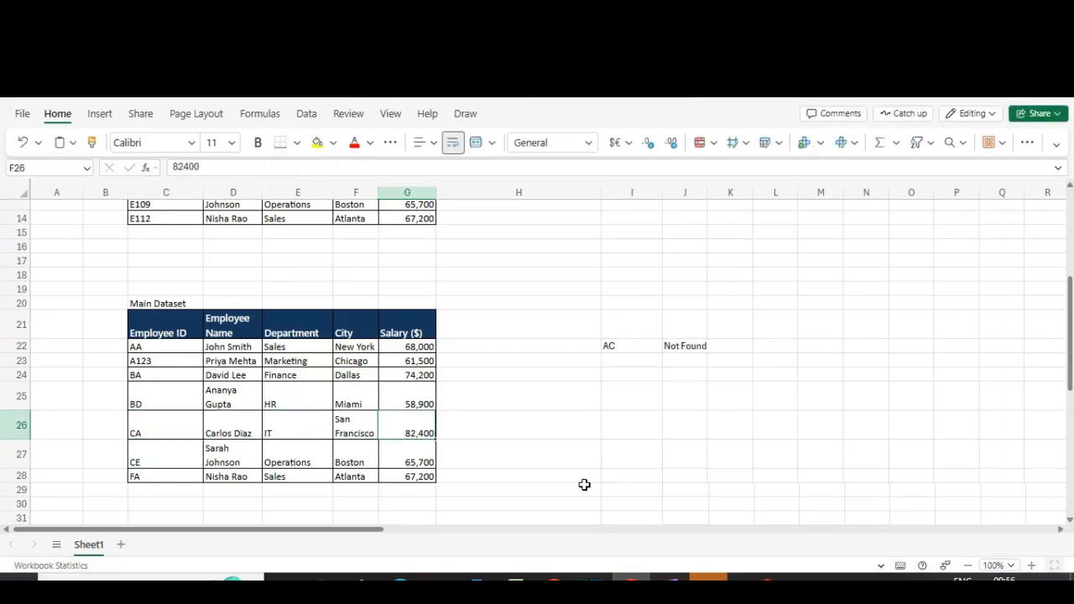
{"action": "key", "text": "Right"}
{"action": "key", "text": "Right"}
{"action": "key", "text": "Up"}
{"action": "key", "text": "Up"}
{"action": "key", "text": "Up"}
{"action": "key", "text": "Up"}
{"action": "key", "text": "Right"}
{"action": "key", "text": "F2"}
{"action": "key", "text": "Left"}
{"action": "key", "text": "Left"}
{"action": "key", "text": "Left"}
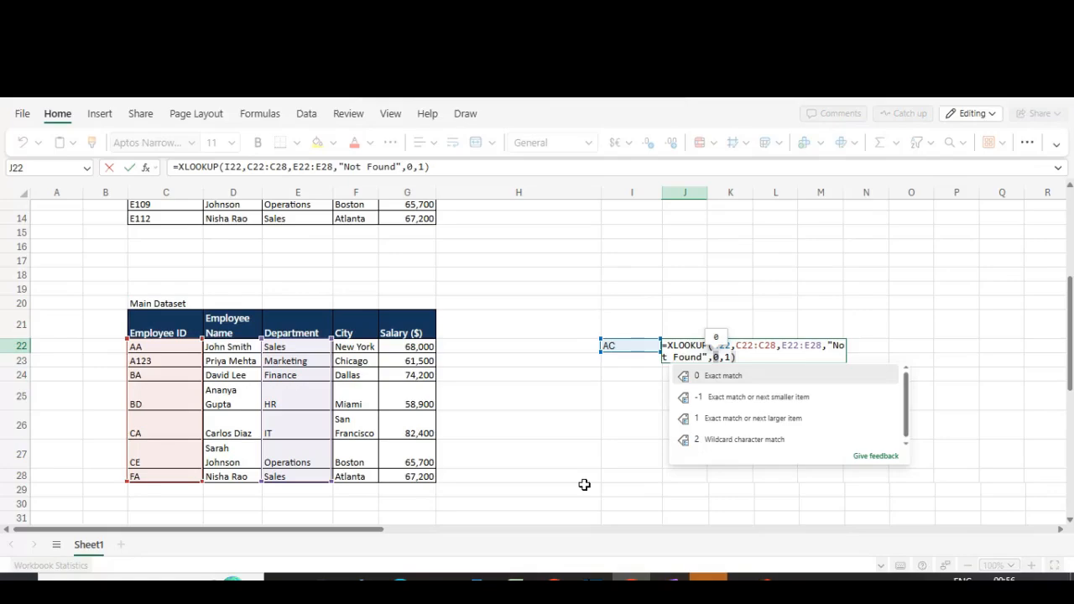
{"action": "type", "text": "1"}
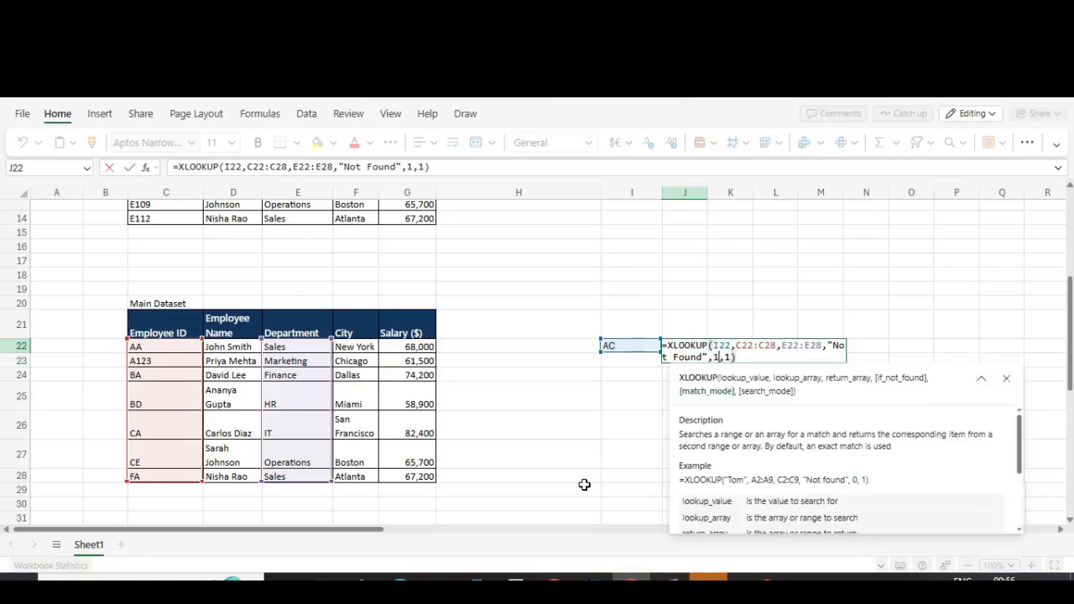
{"action": "key", "text": "Return"}
Step: Compare the lookup value in I22 and the result in J22 with the dataset rows
{"action": "key", "text": "Up"}
{"action": "key", "text": "Left"}
{"action": "key", "text": "Right"}
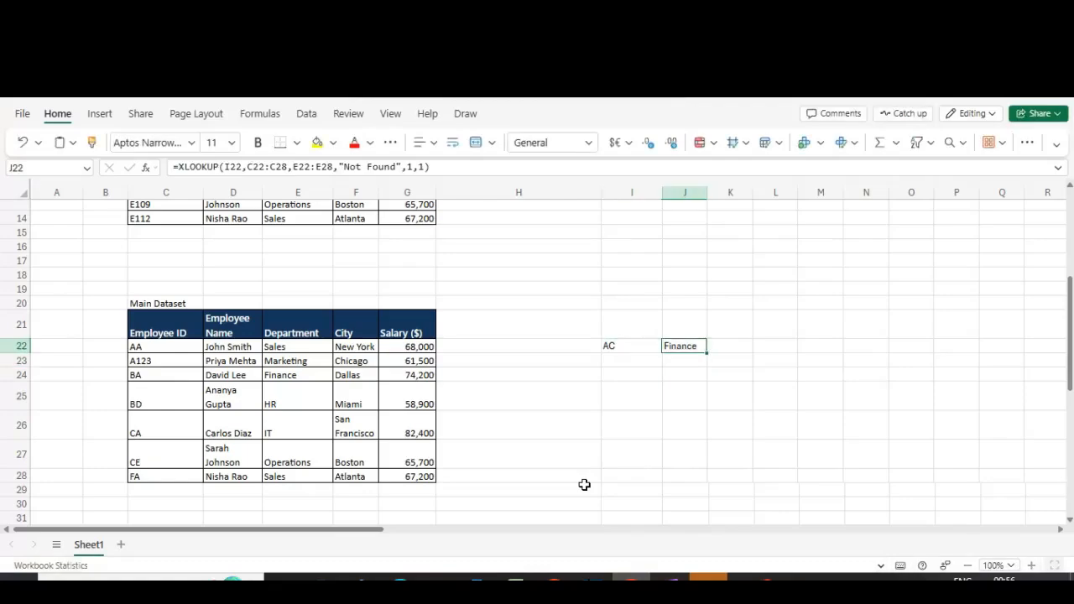
{"action": "key", "text": "Left"}
{"action": "key", "text": "Right"}
{"action": "key", "text": "Left"}
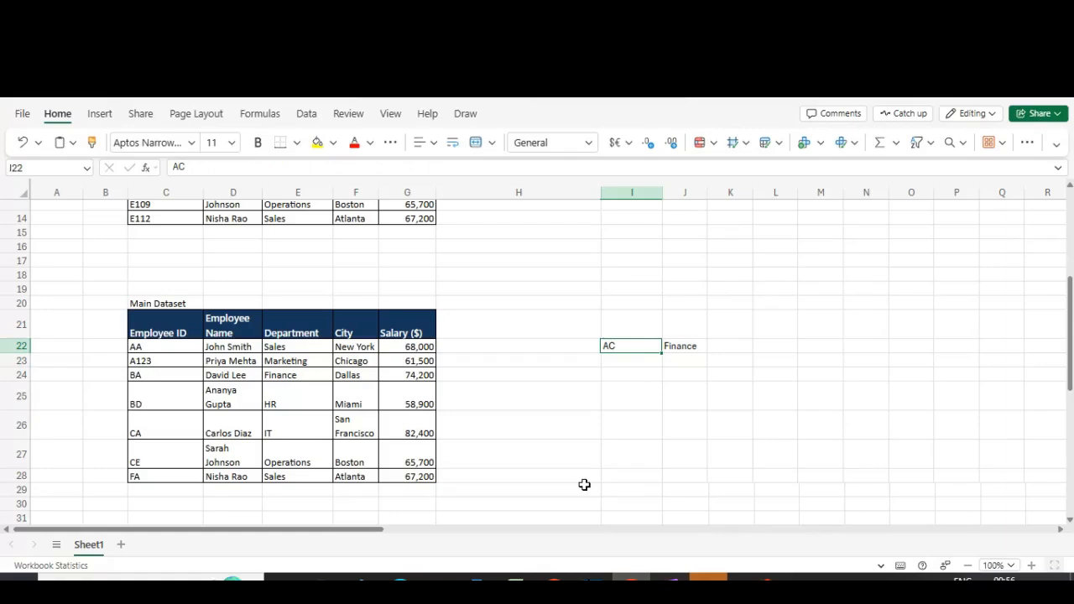
{"action": "key", "text": "Right"}
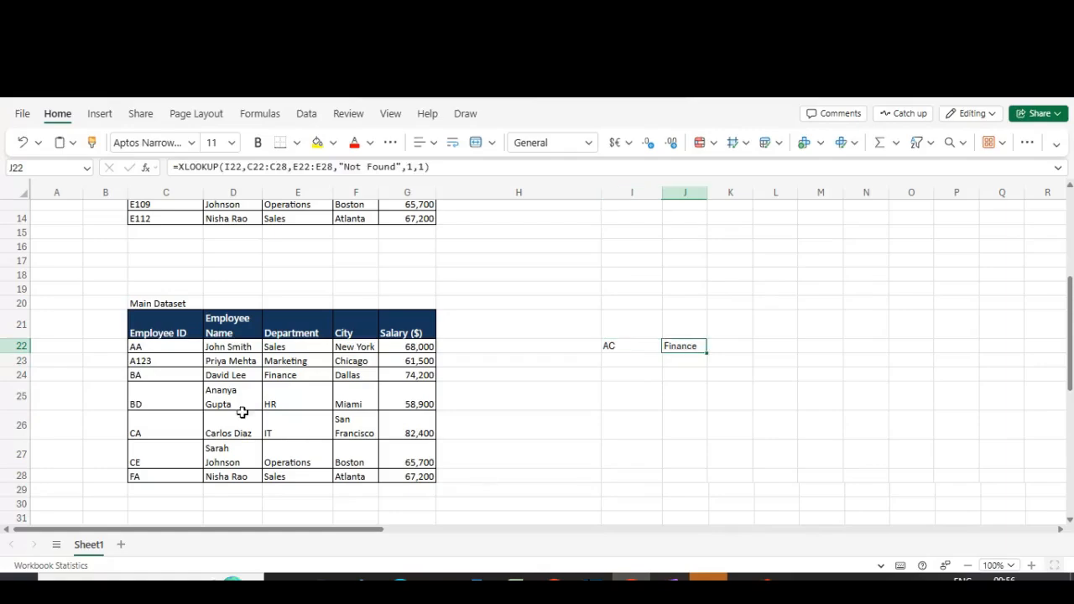
{"action": "left_click", "coordinate": [11, 375]}
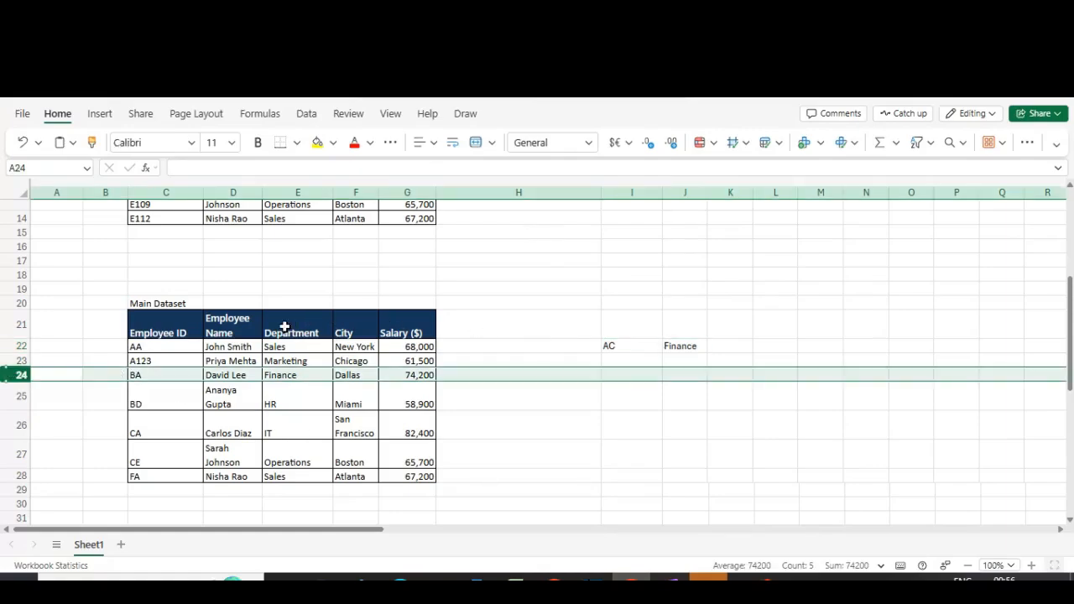
{"action": "left_click", "coordinate": [627, 357]}
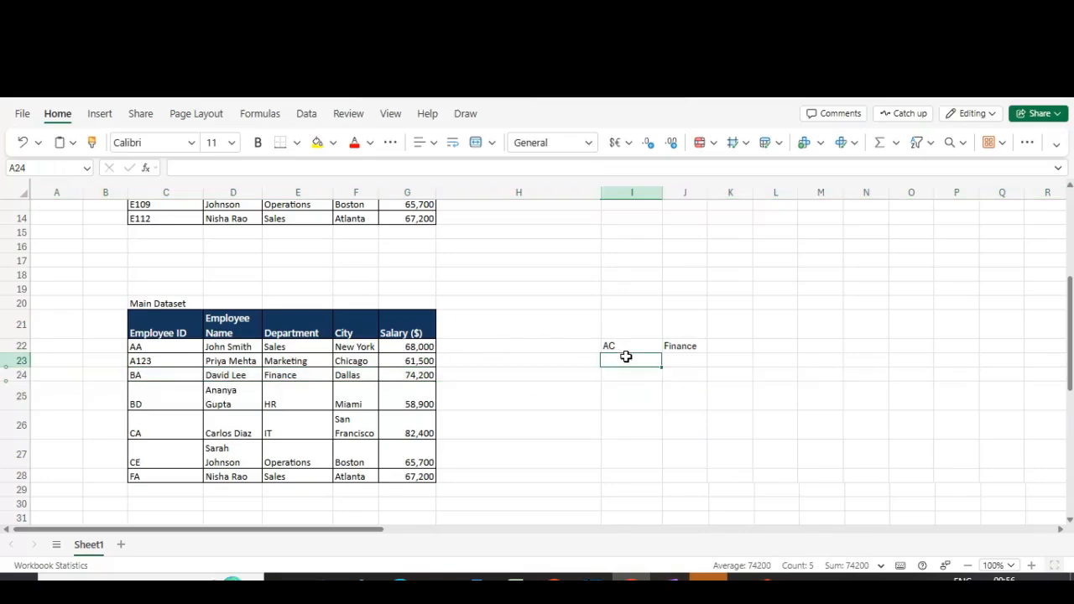
{"action": "key", "text": "Up"}
{"action": "key", "text": "Right"}
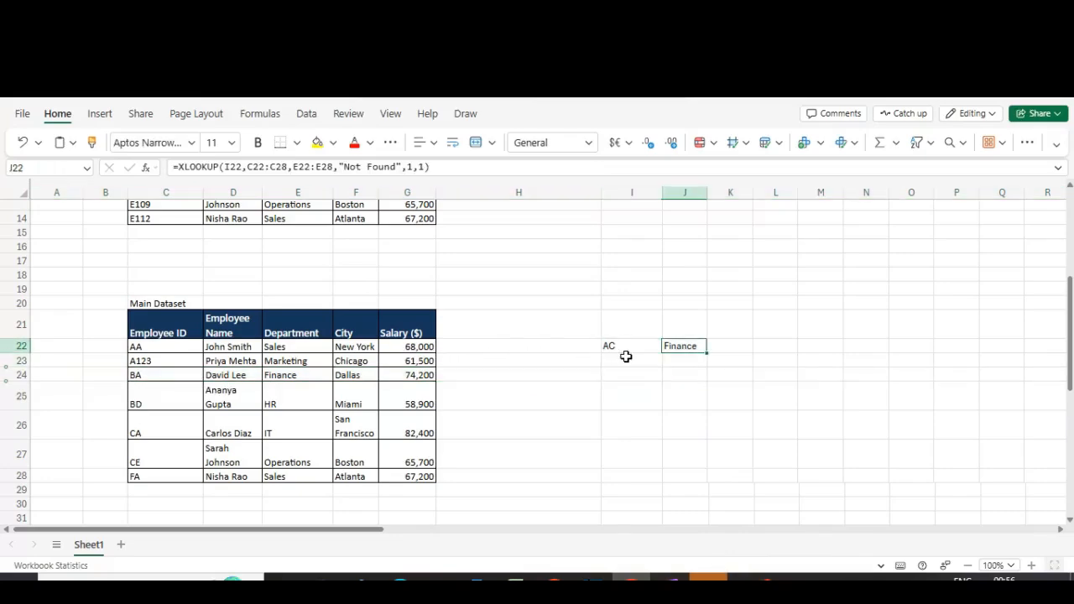
{"action": "key", "text": "Left"}
{"action": "key", "text": "Right"}
{"action": "key", "text": "Left"}
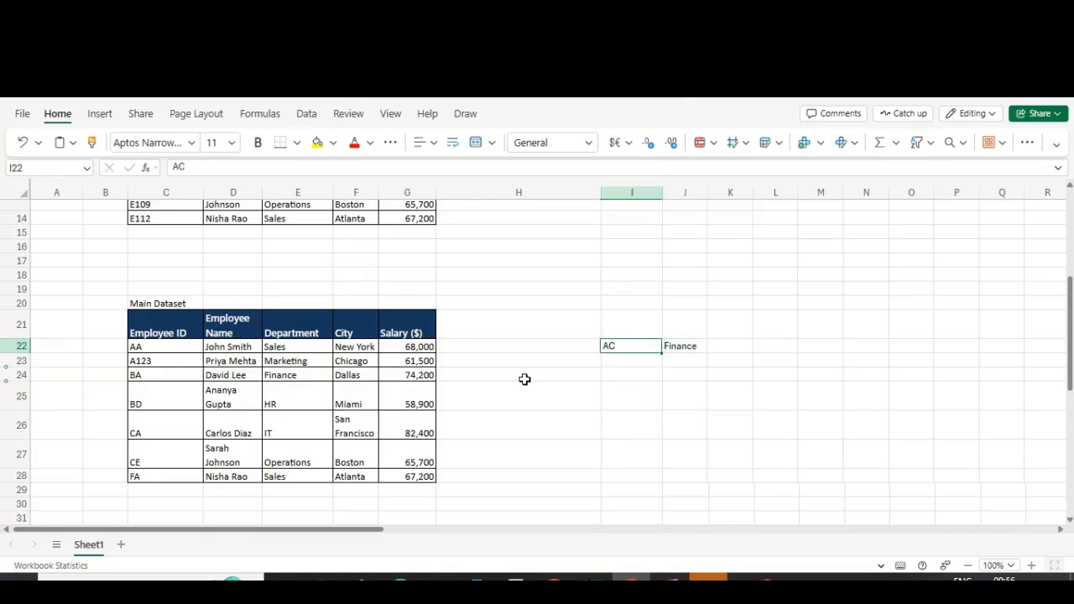
{"action": "key", "text": "Right"}
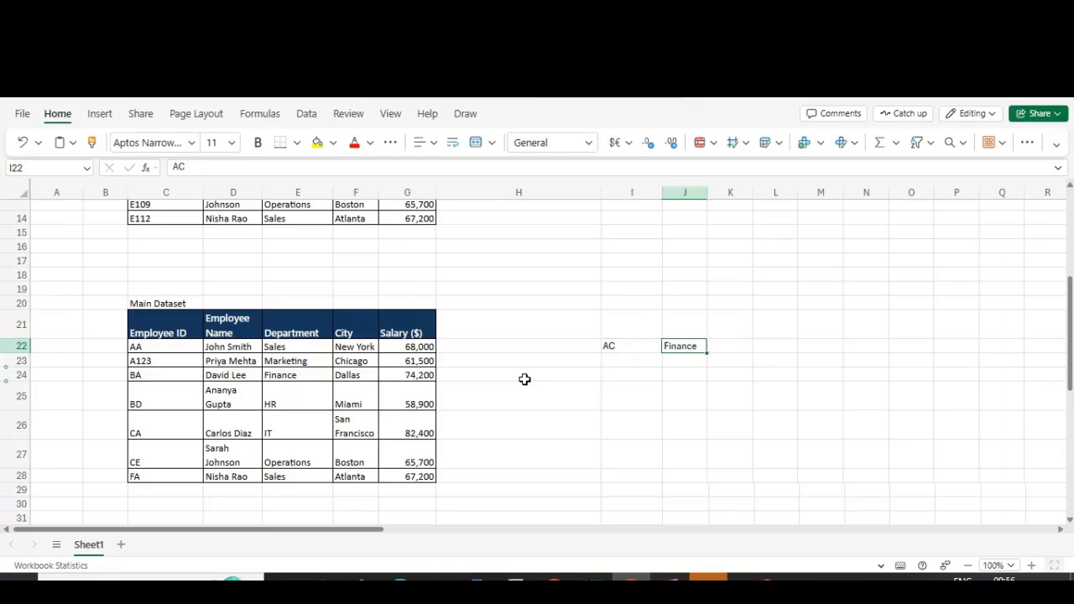
{"action": "key", "text": "Left"}
{"action": "key", "text": "Right"}
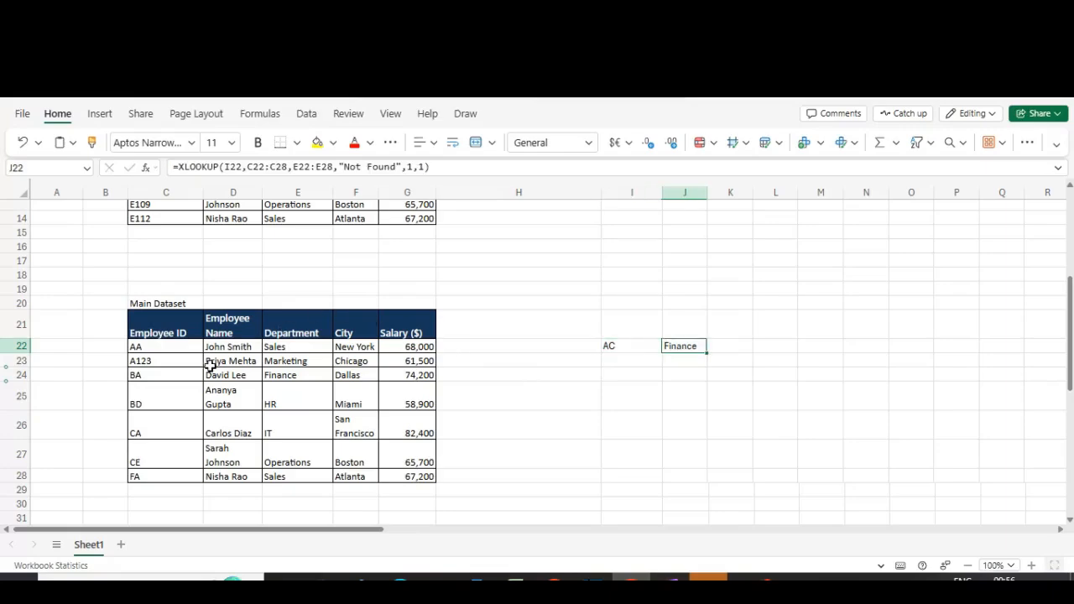
Step: Change the Employee ID in C23 to AC123
{"action": "left_click", "coordinate": [156, 373]}
{"action": "key", "text": "Up"}
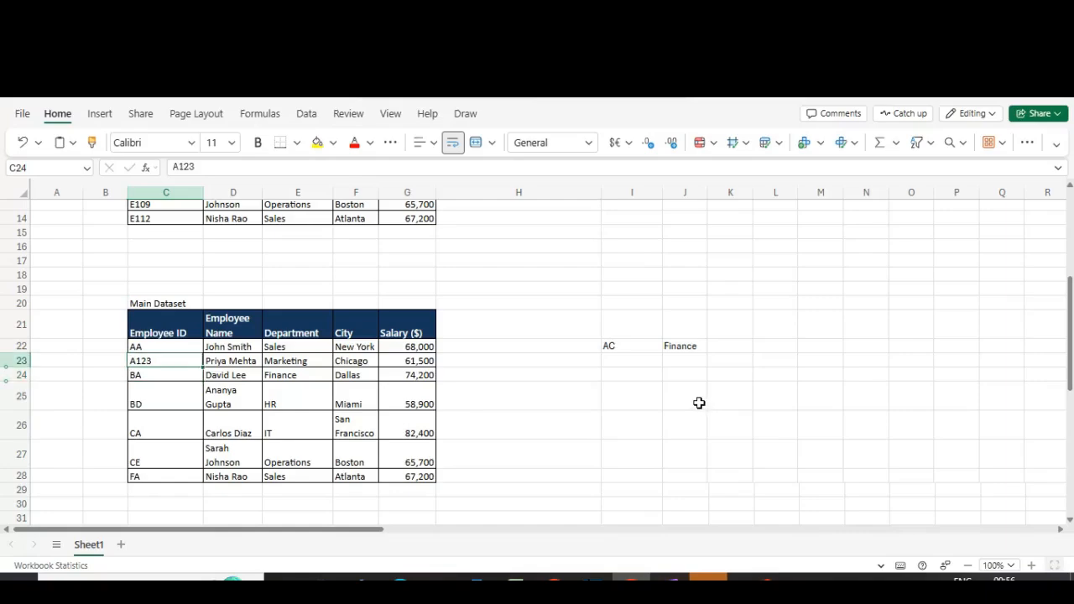
{"action": "key", "text": "F2"}
{"action": "key", "text": "Left"}
{"action": "key", "text": "Left"}
{"action": "key", "text": "Left"}
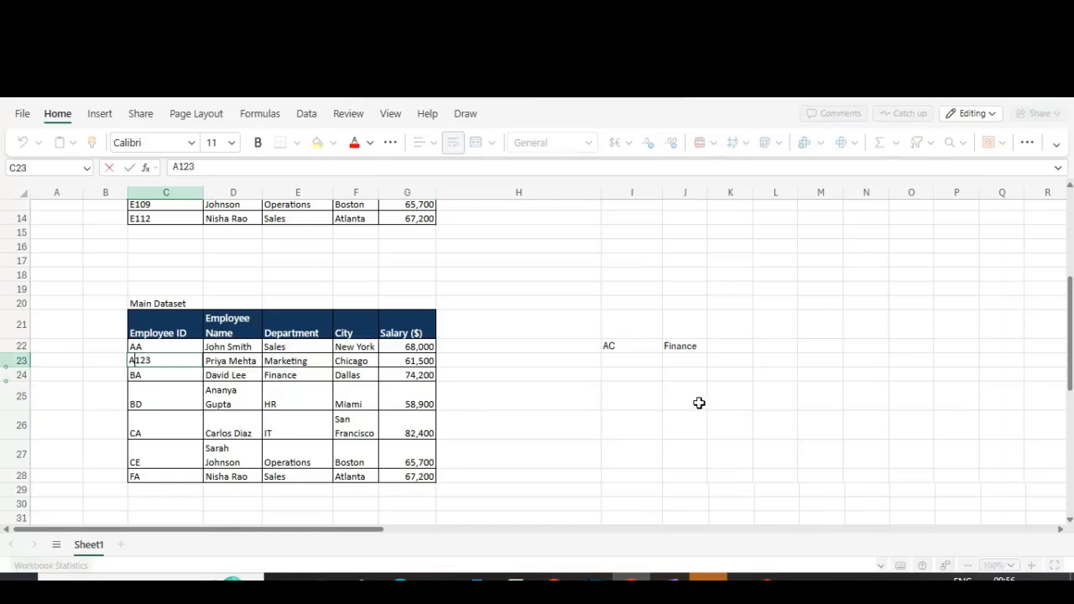
{"action": "type", "text": "C"}
{"action": "key", "text": "Return"}
Step: Review J22's lookup result and its XLOOKUP formula
{"action": "key", "text": "Up"}
{"action": "key", "text": "Right"}
{"action": "key", "text": "Right"}
{"action": "key", "text": "Right"}
{"action": "key", "text": "Right"}
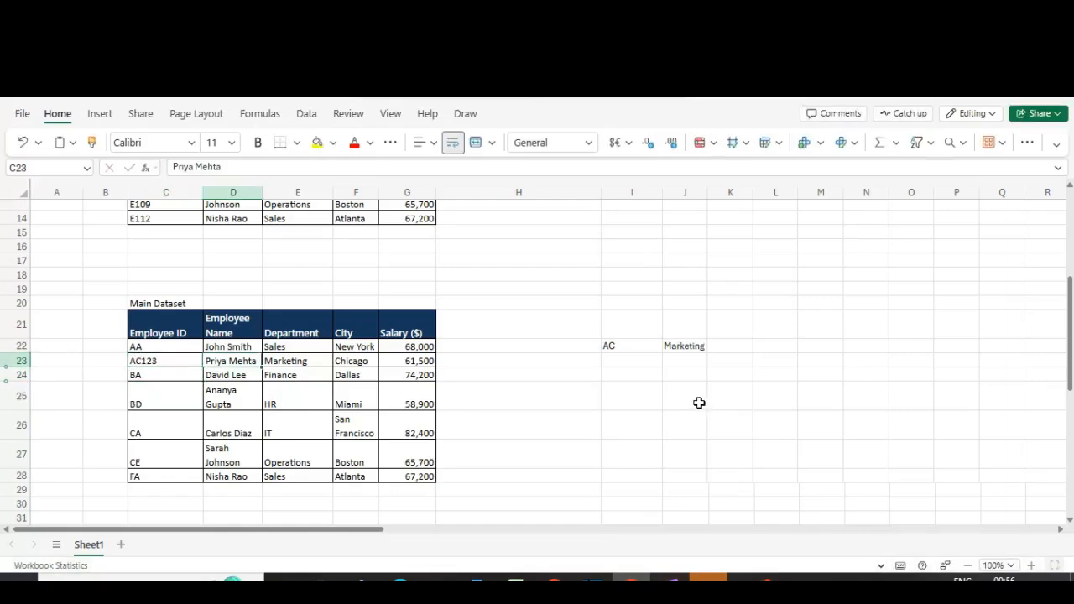
{"action": "key", "text": "Up"}
{"action": "key", "text": "Right"}
{"action": "key", "text": "Right"}
{"action": "key", "text": "Right"}
{"action": "key", "text": "F2"}
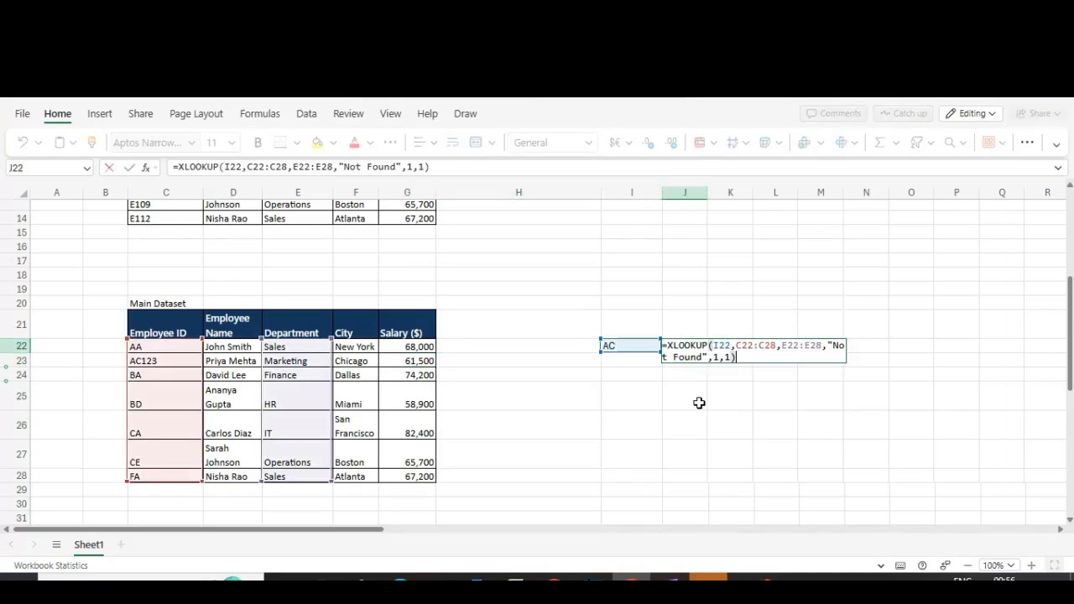
{"action": "key", "text": "Escape"}
Step: Change the lookup value in I22 to AB
{"action": "key", "text": "Left"}
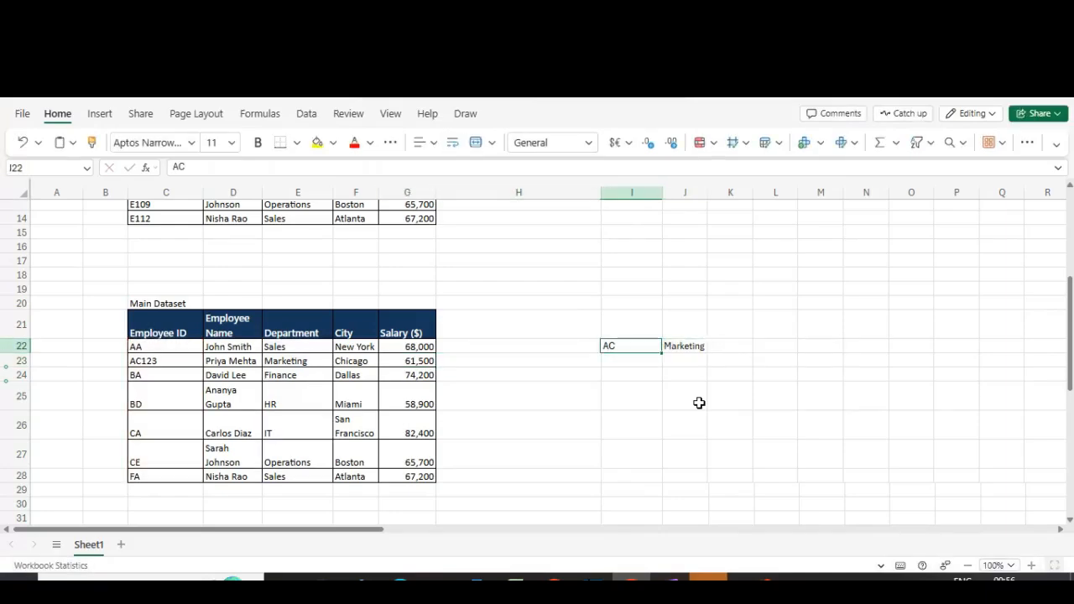
{"action": "key", "text": "F2"}
{"action": "key", "text": "BackSpace"}
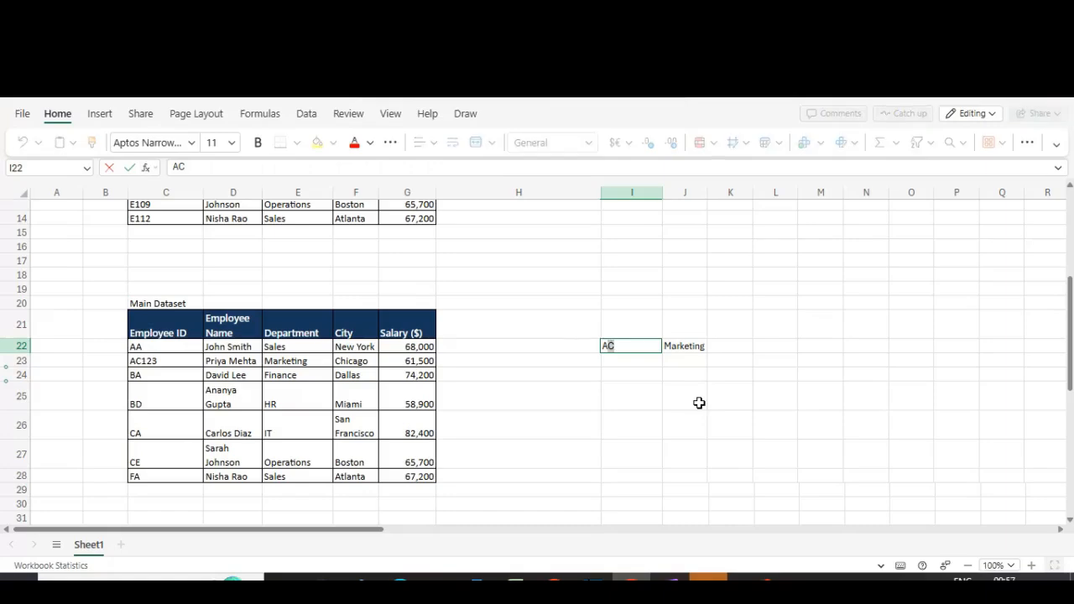
{"action": "type", "text": "B"}
{"action": "key", "text": "Return"}
{"action": "key", "text": "Right"}
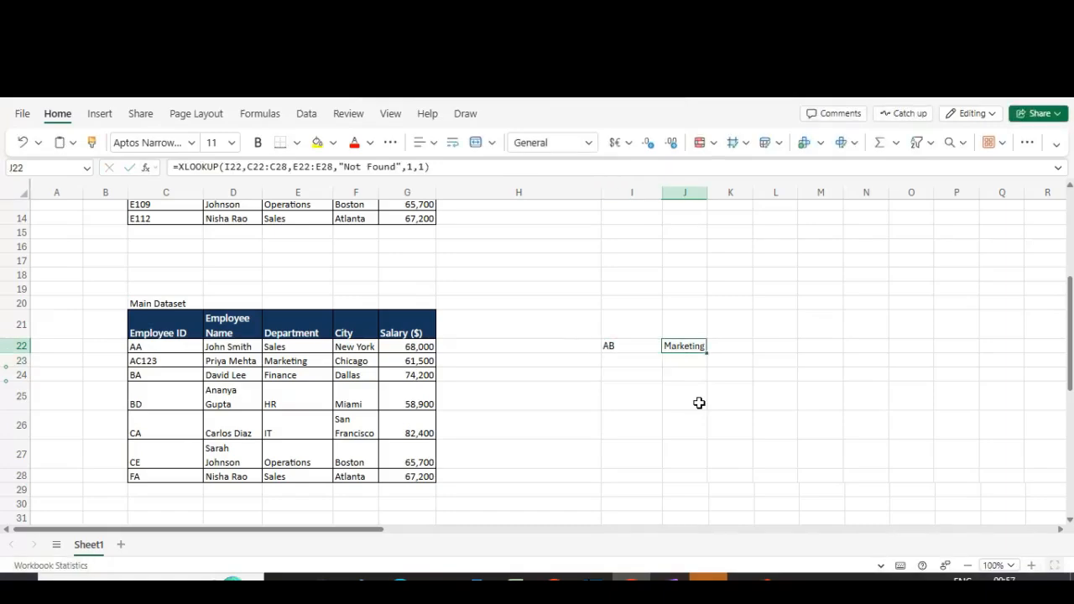
Step: Change the Employee ID in C23 back to A123
{"action": "left_click", "coordinate": [136, 372]}
{"action": "left_click", "coordinate": [138, 365]}
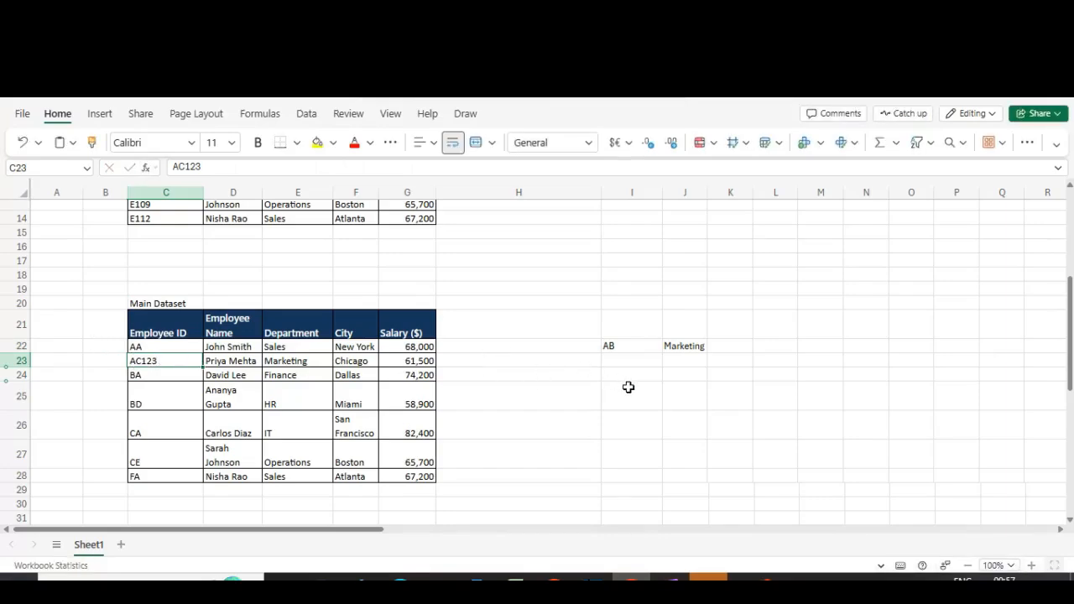
{"action": "key", "text": "Left"}
{"action": "key", "text": "Right"}
{"action": "key", "text": "F2"}
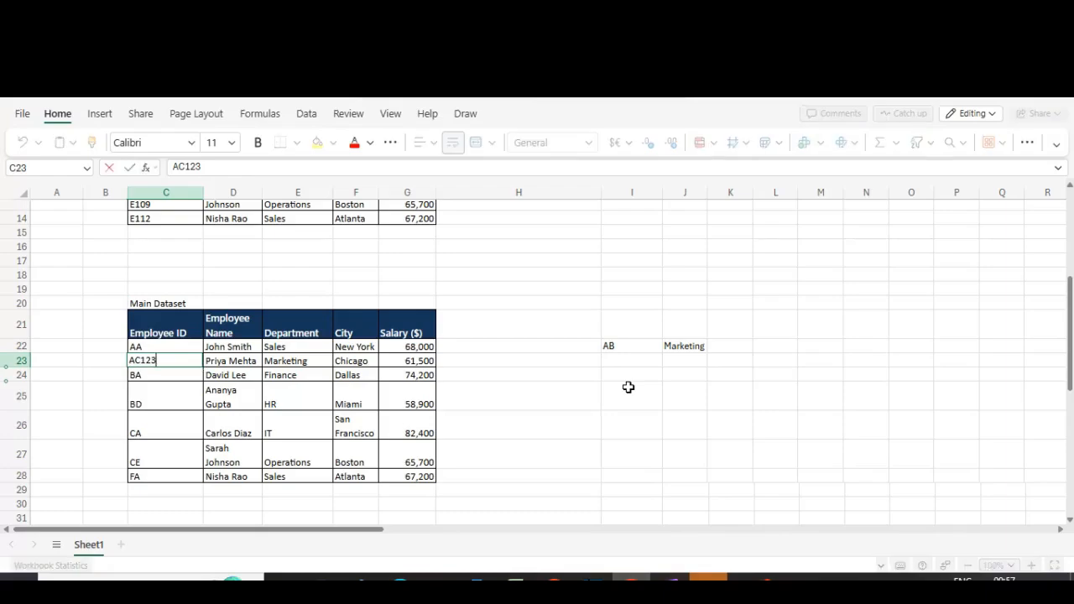
{"action": "key", "text": "Escape"}
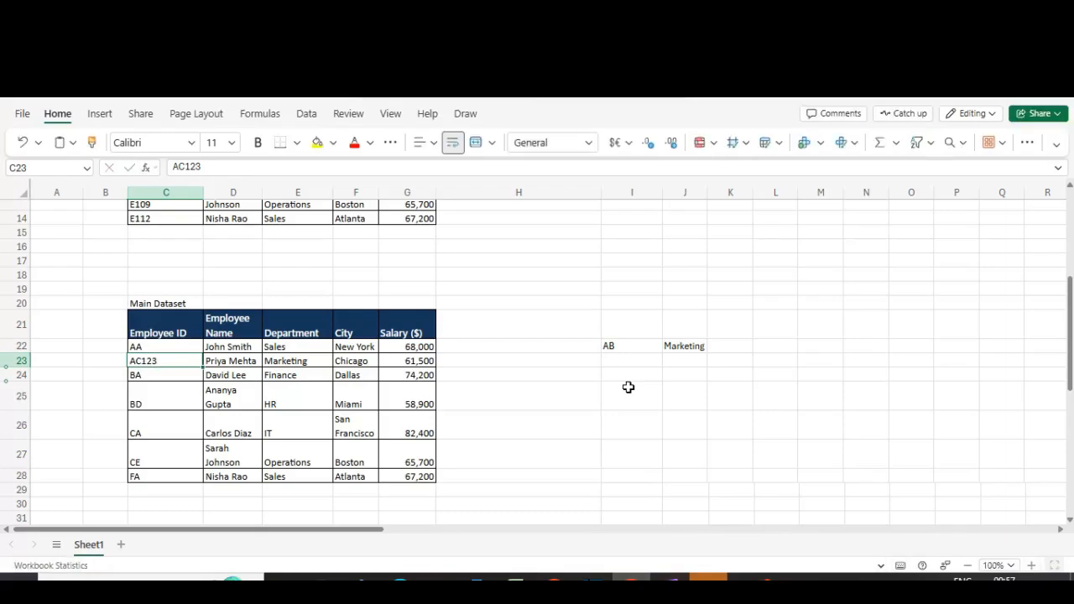
{"action": "key", "text": "Up"}
{"action": "key", "text": "Down"}
{"action": "key", "text": "F2"}
{"action": "key", "text": "Left"}
{"action": "key", "text": "Left"}
{"action": "key", "text": "Left"}
{"action": "key", "text": "BackSpace"}
{"action": "key", "text": "Return"}
Step: Review J22's formula and result against the row 24 entry in the dataset
{"action": "key", "text": "Up"}
{"action": "key", "text": "Right"}
{"action": "key", "text": "Right"}
{"action": "key", "text": "Right"}
{"action": "key", "text": "Right"}
{"action": "key", "text": "Right"}
{"action": "key", "text": "Right"}
{"action": "key", "text": "Up"}
{"action": "key", "text": "Right"}
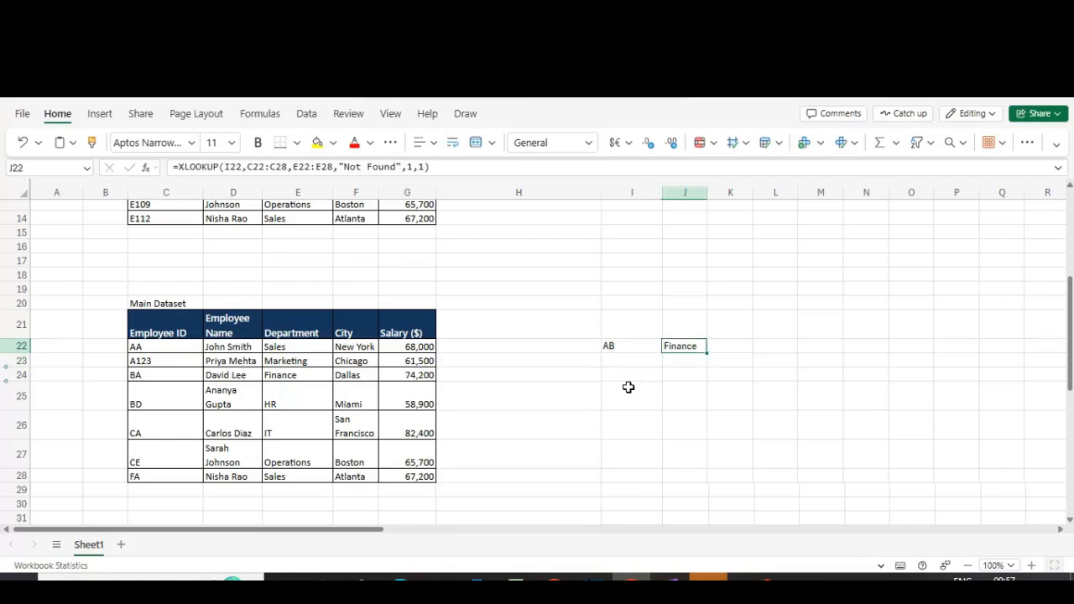
{"action": "key", "text": "F2"}
{"action": "key", "text": "Escape"}
{"action": "left_click", "coordinate": [191, 375]}
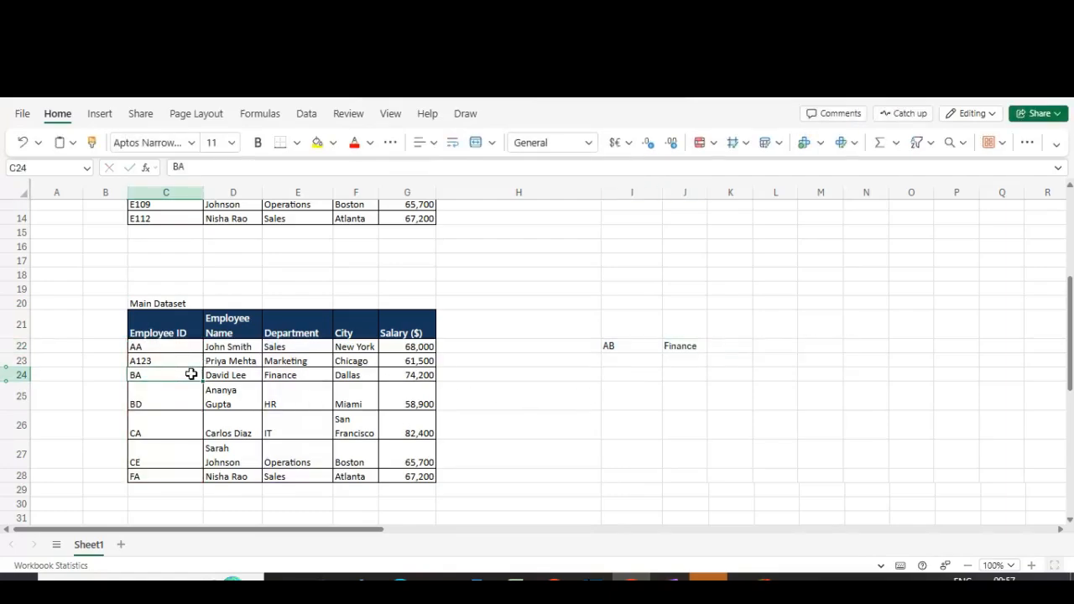
{"action": "key", "text": "shift+Right"}
{"action": "key", "text": "shift+Right"}
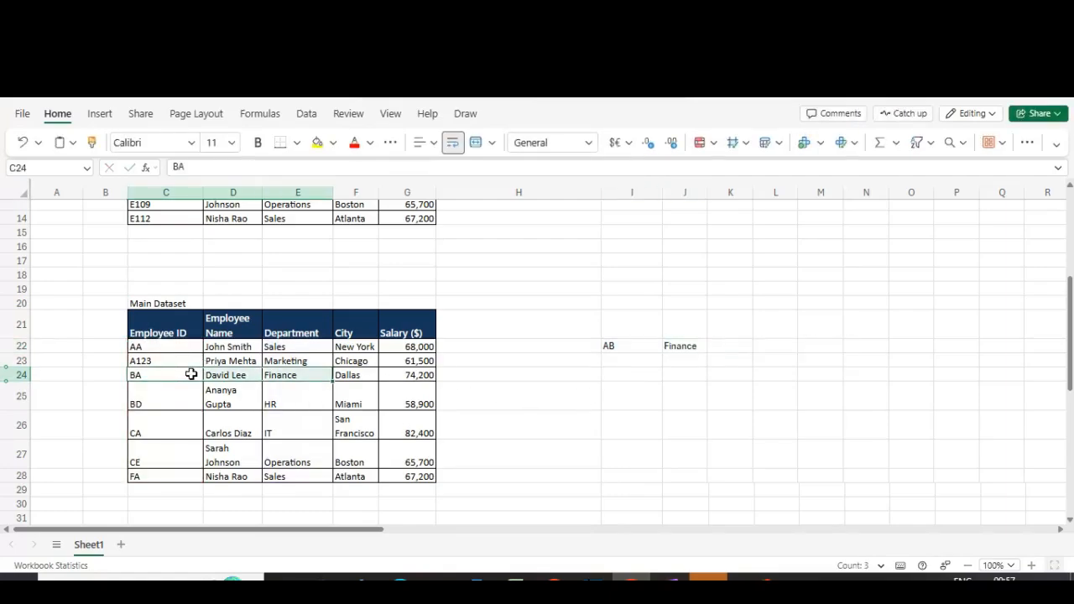
{"action": "left_click", "coordinate": [610, 345]}
{"action": "key", "text": "Right"}
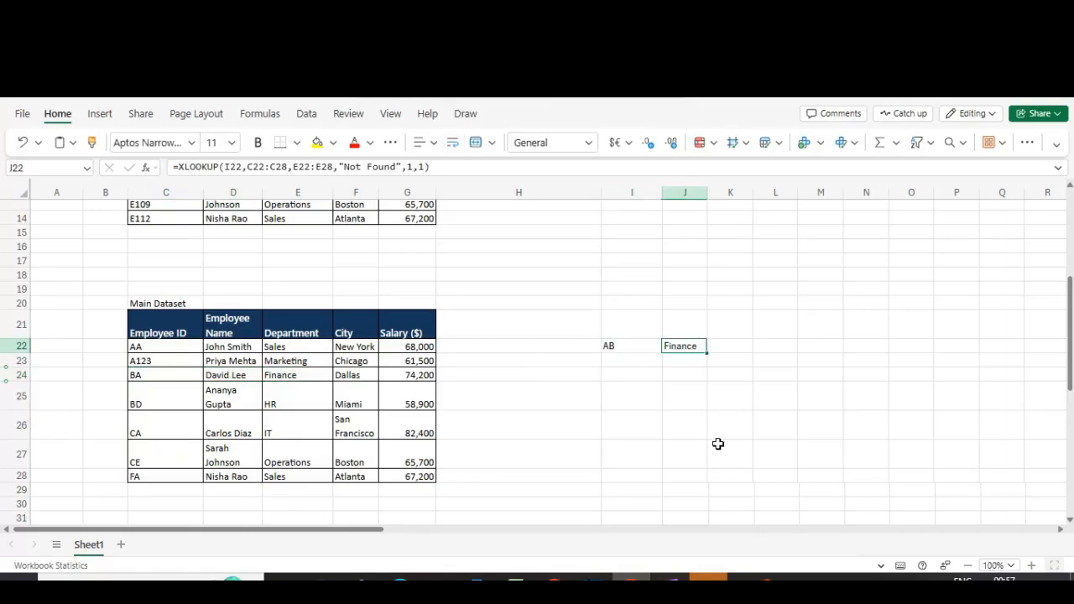
{"action": "key", "text": "Left"}
{"action": "key", "text": "Right"}
{"action": "key", "text": "F2"}
{"action": "key", "text": "Escape"}
Step: Replace the Employee IDs in C22 to C25 with 123, 456, 768 and 012
{"action": "left_click", "coordinate": [173, 347]}
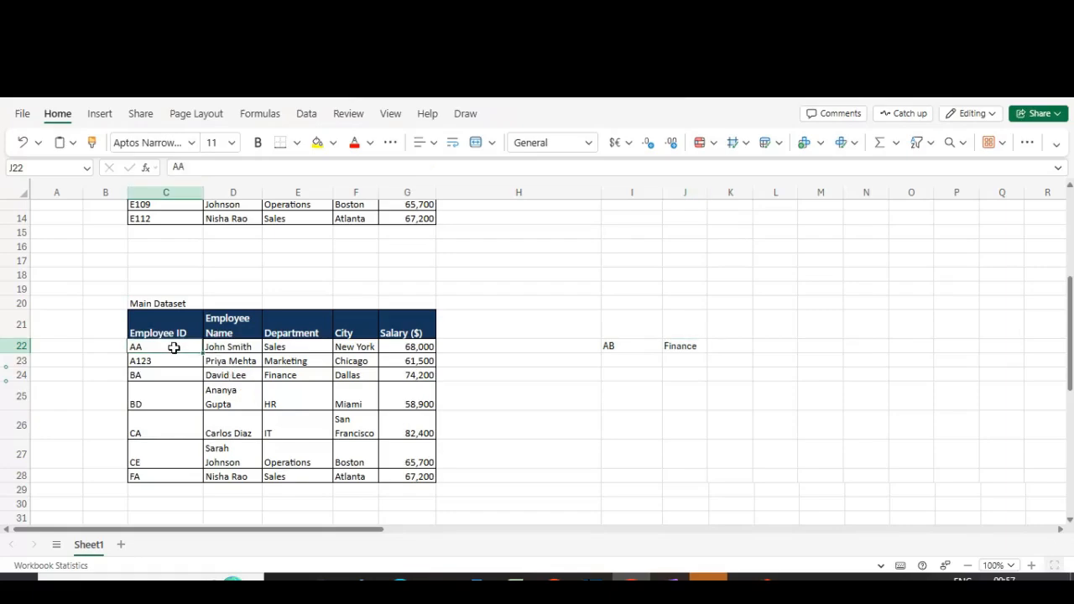
{"action": "key", "text": "Down"}
{"action": "key", "text": "Up"}
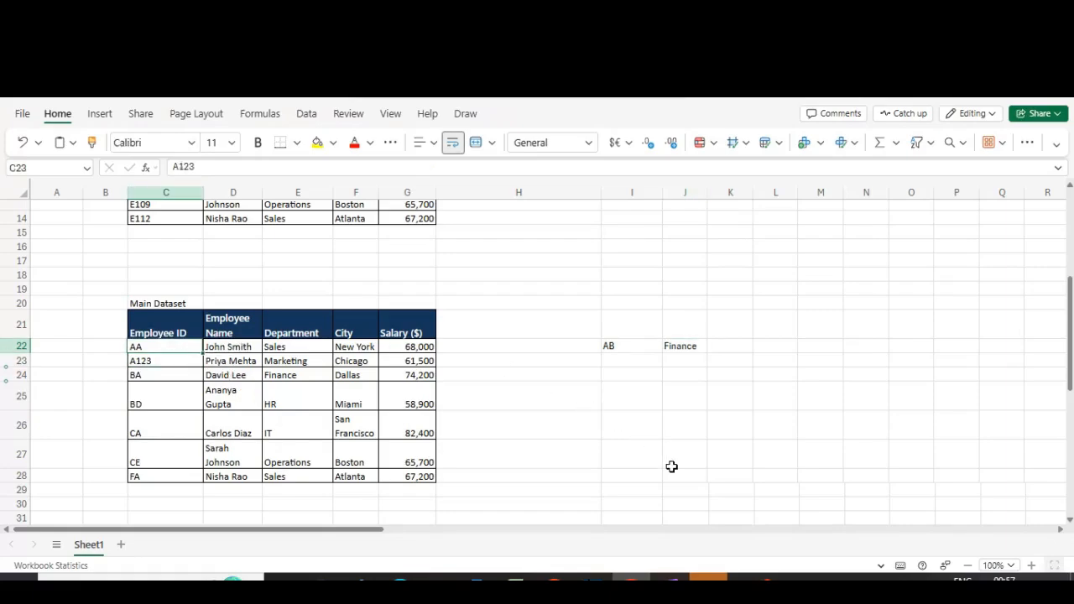
{"action": "type", "text": "123"}
{"action": "key", "text": "Return"}
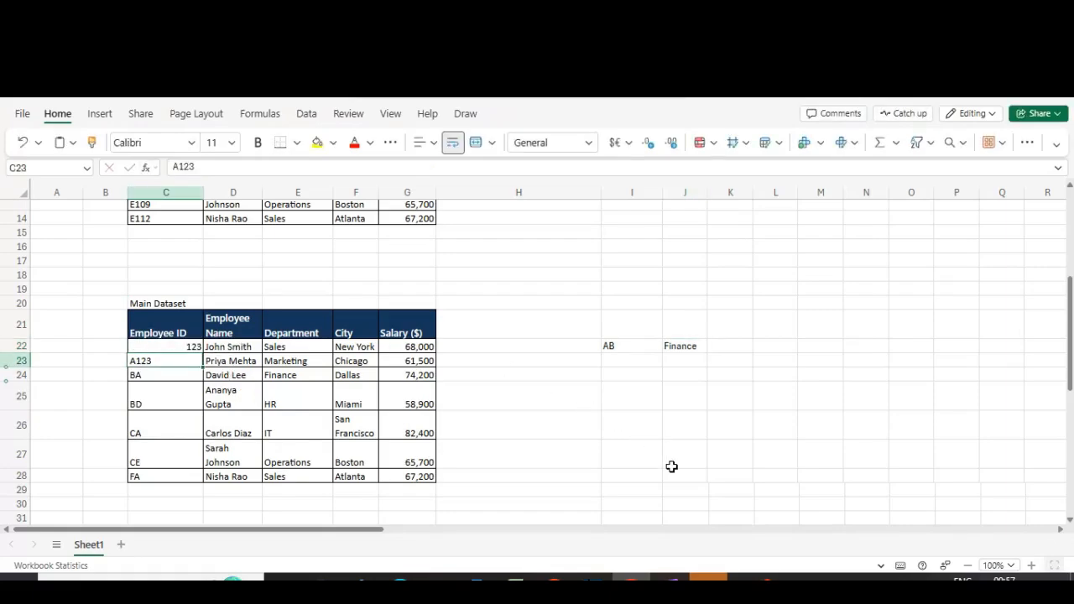
{"action": "type", "text": "456"}
{"action": "key", "text": "Return"}
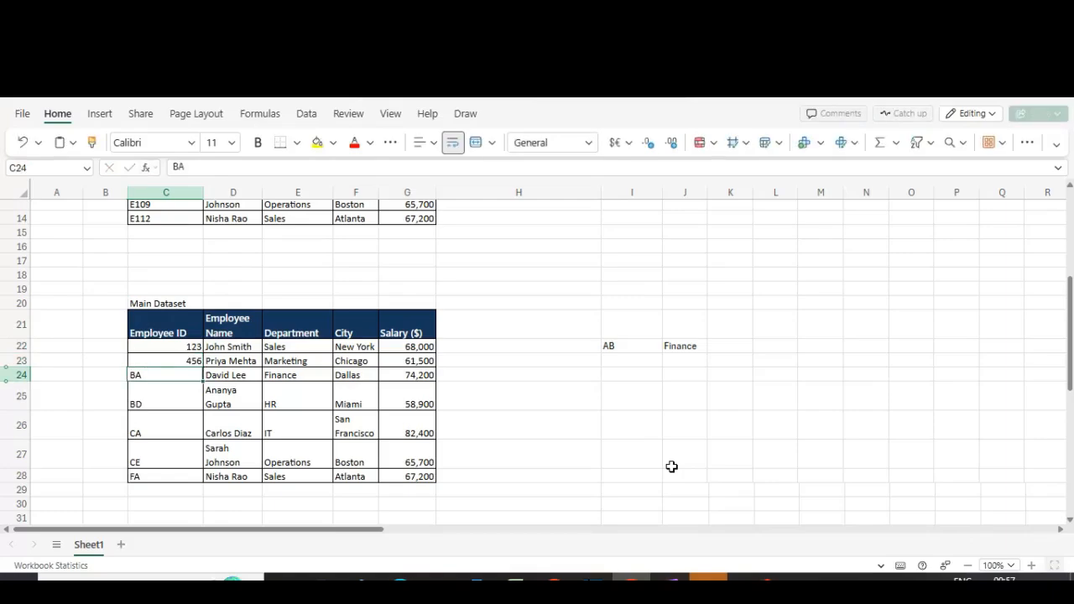
{"action": "type", "text": "768"}
{"action": "key", "text": "Return"}
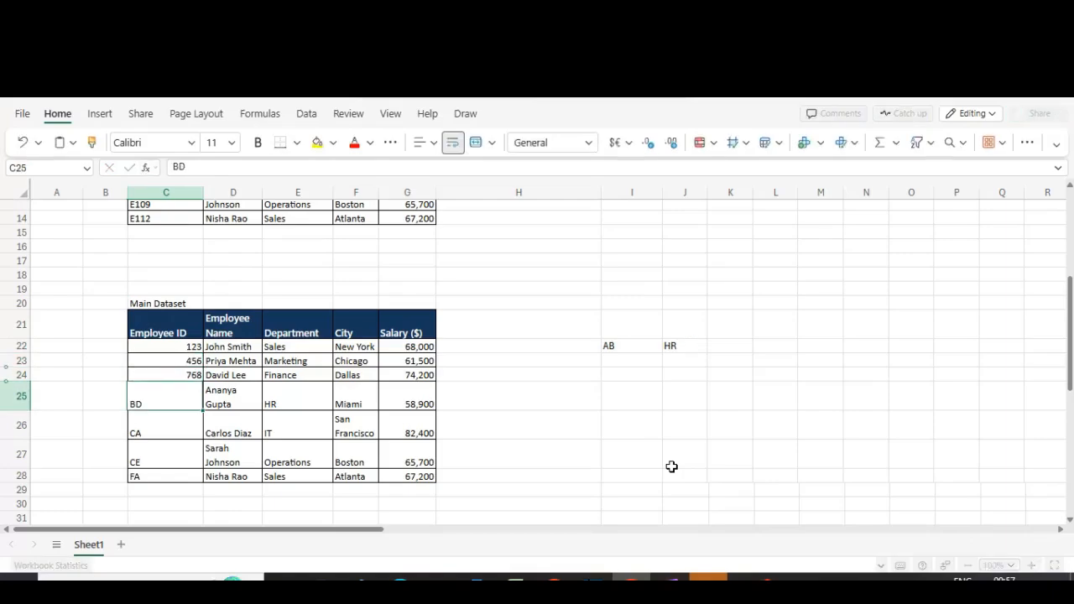
{"action": "type", "text": "012"}
{"action": "key", "text": "Return"}
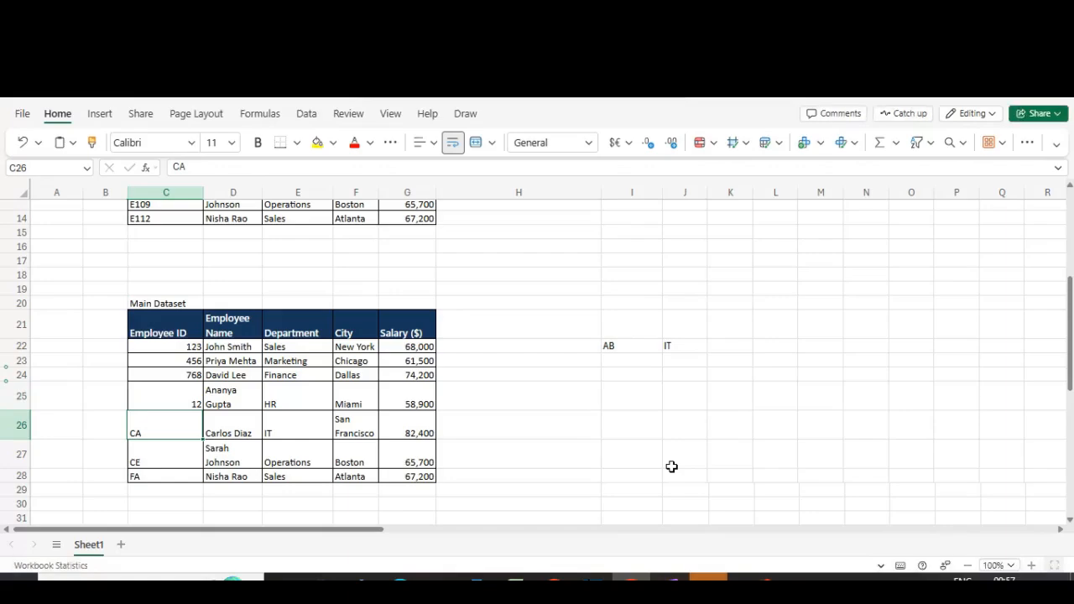
Step: Compare J22's result with the row 26 entry and the numeric Employee IDs
{"action": "left_click", "coordinate": [639, 345]}
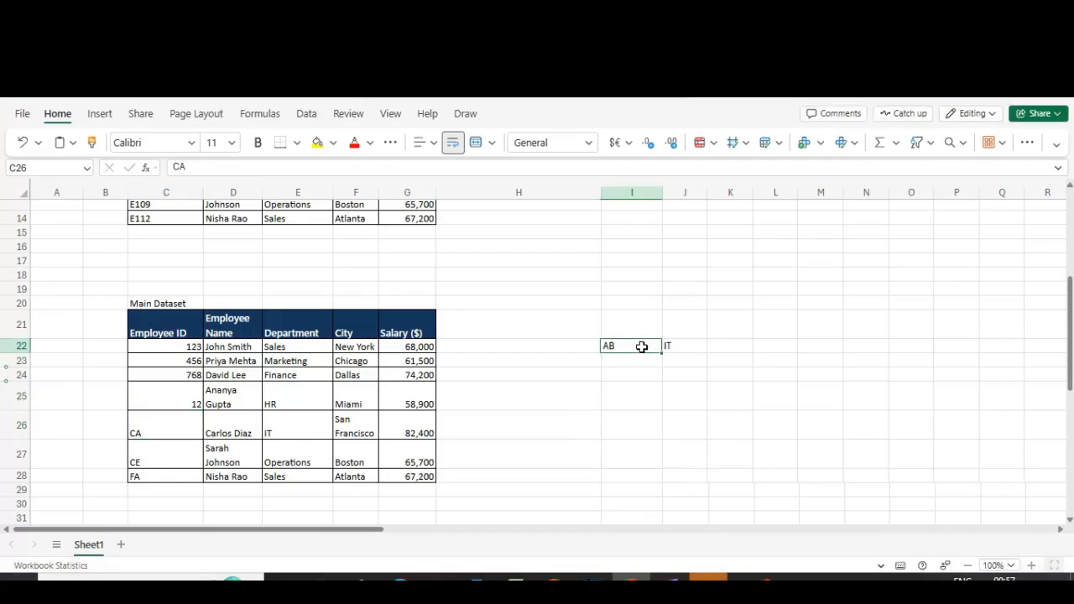
{"action": "left_click", "coordinate": [686, 351]}
{"action": "key", "text": "shift+Left"}
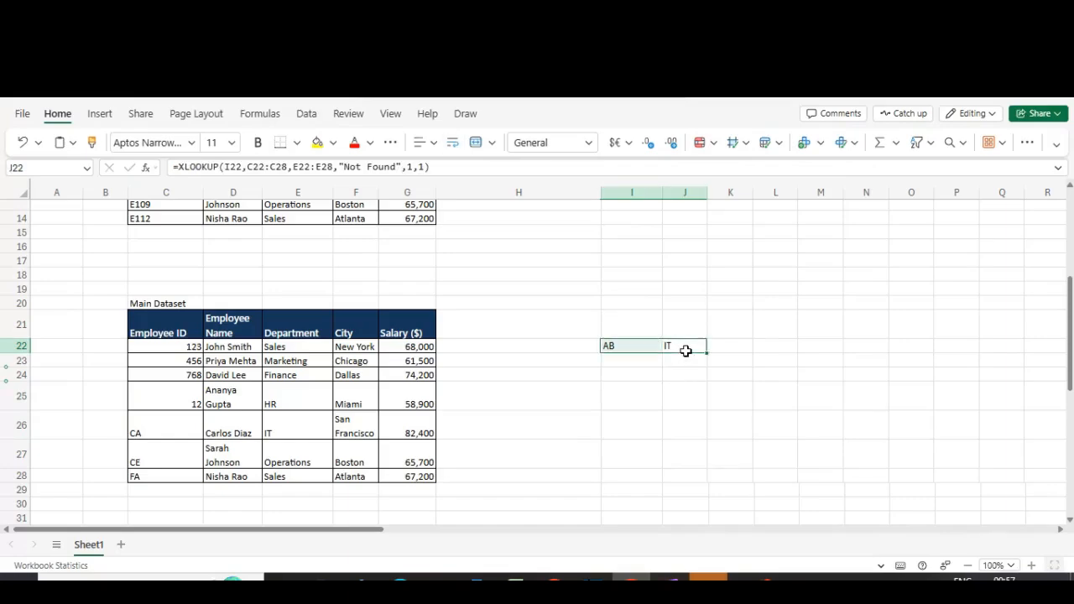
{"action": "left_click", "coordinate": [295, 428]}
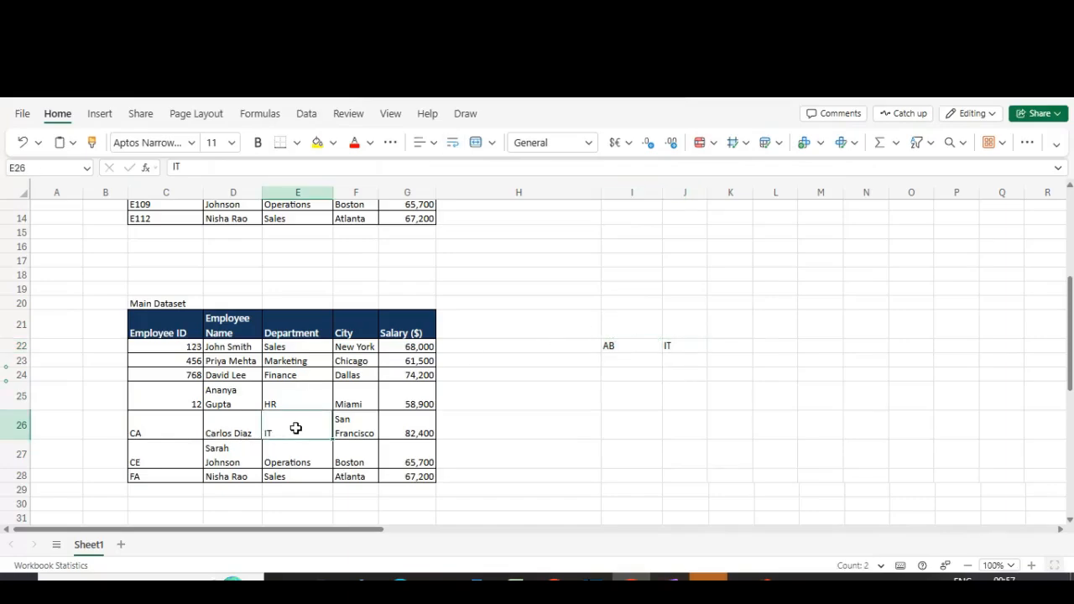
{"action": "left_click", "coordinate": [12, 428]}
{"action": "left_click", "coordinate": [184, 347]}
{"action": "left_click_drag", "start_coordinate": [184, 347], "coordinate": [193, 388]}
{"action": "left_click", "coordinate": [182, 419]}
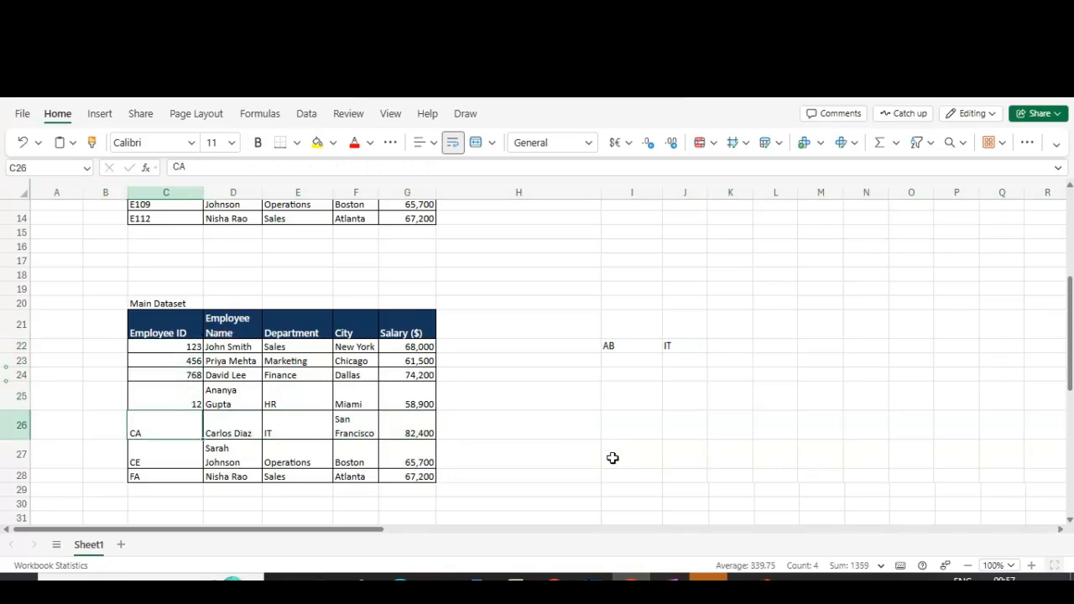
Step: Change the Employee IDs in C26 to C28 to AB345, CE123 and FA456
{"action": "type", "text": "AB34"}
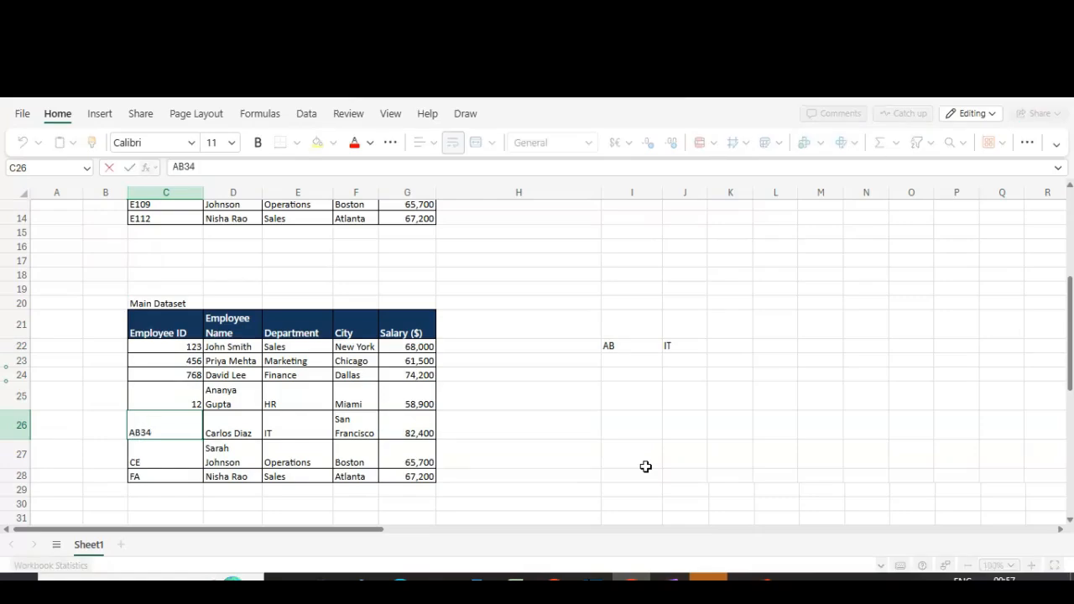
{"action": "type", "text": "5"}
{"action": "key", "text": "Return"}
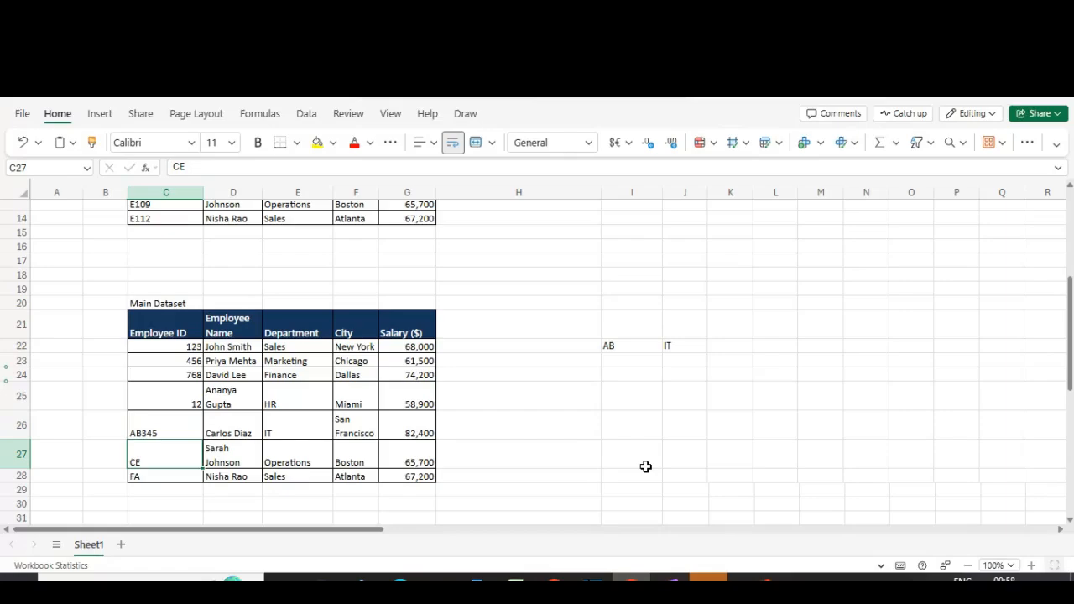
{"action": "key", "text": "Up"}
{"action": "key", "text": "Down"}
{"action": "key", "text": "Up"}
{"action": "key", "text": "Down"}
{"action": "type", "text": "123"}
{"action": "key", "text": "Return"}
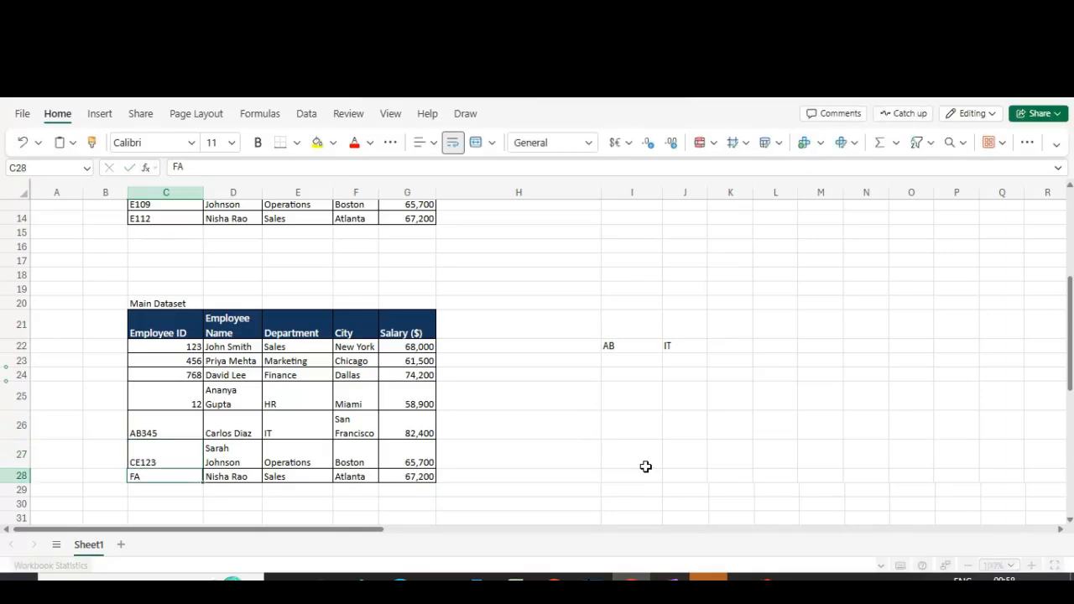
{"action": "key", "text": "F2"}
{"action": "type", "text": "4"}
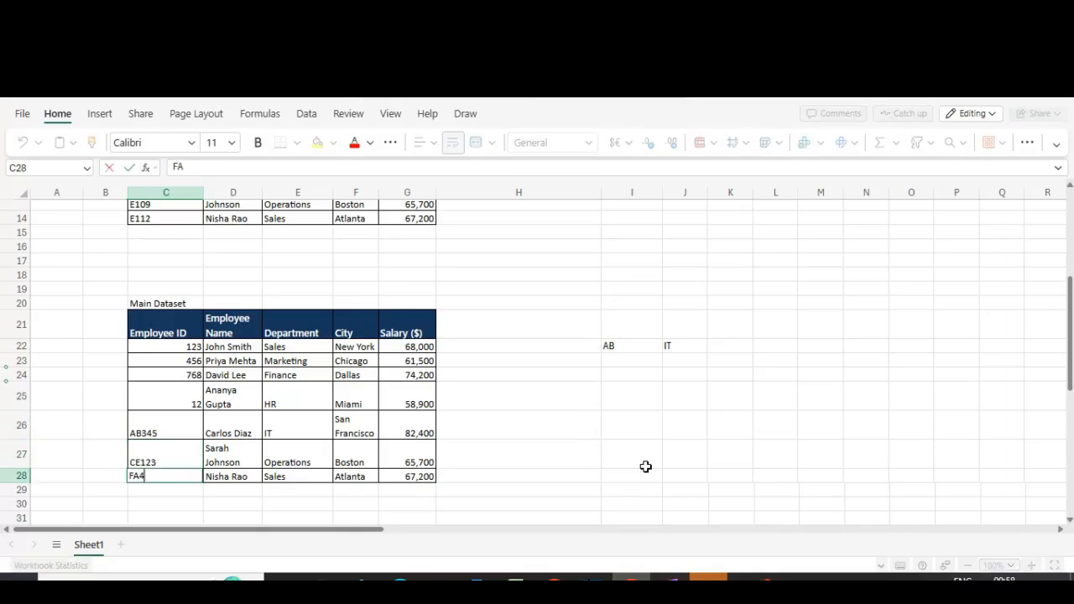
{"action": "type", "text": "56"}
{"action": "key", "text": "Return"}
Step: Set the lookup value in I22 to CF
{"action": "key", "text": "Right"}
{"action": "key", "text": "Right"}
{"action": "key", "text": "Right"}
{"action": "key", "text": "Right"}
{"action": "key", "text": "Right"}
{"action": "key", "text": "Right"}
{"action": "key", "text": "ctrl+Up"}
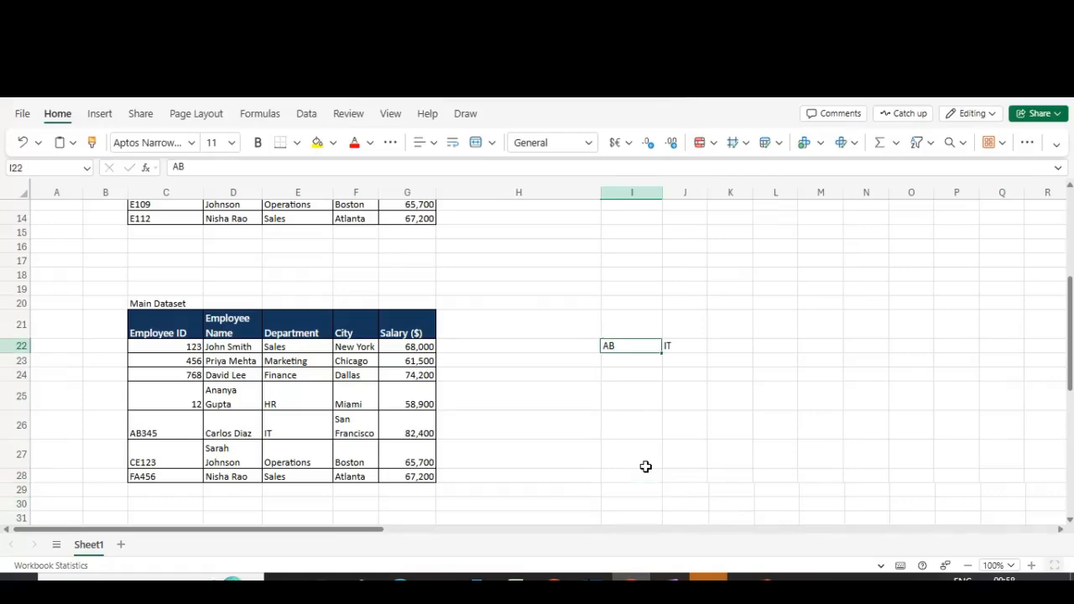
{"action": "type", "text": "CF"}
{"action": "key", "text": "Return"}
Step: Review J22's formula and result against the alphanumeric Employee IDs in the dataset
{"action": "key", "text": "Up"}
{"action": "key", "text": "Right"}
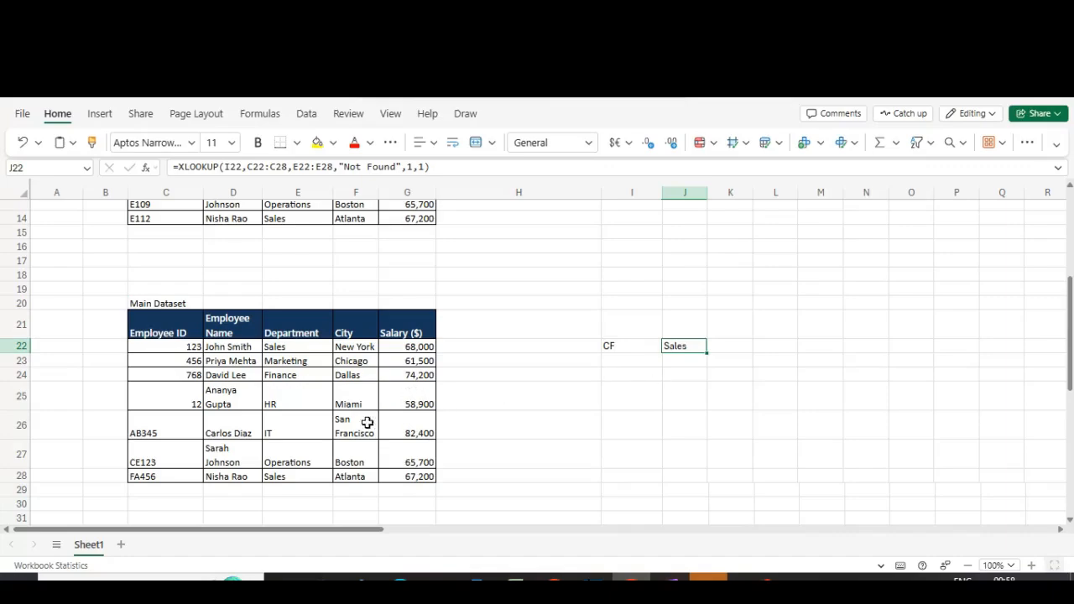
{"action": "left_click", "coordinate": [149, 475]}
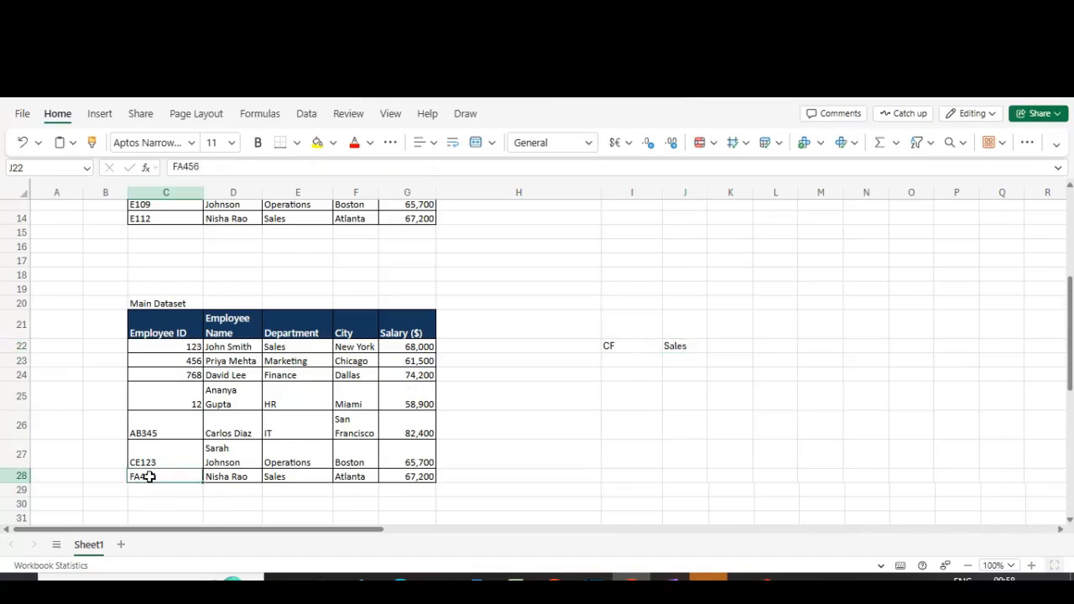
{"action": "left_click", "coordinate": [610, 336]}
{"action": "left_click", "coordinate": [610, 344]}
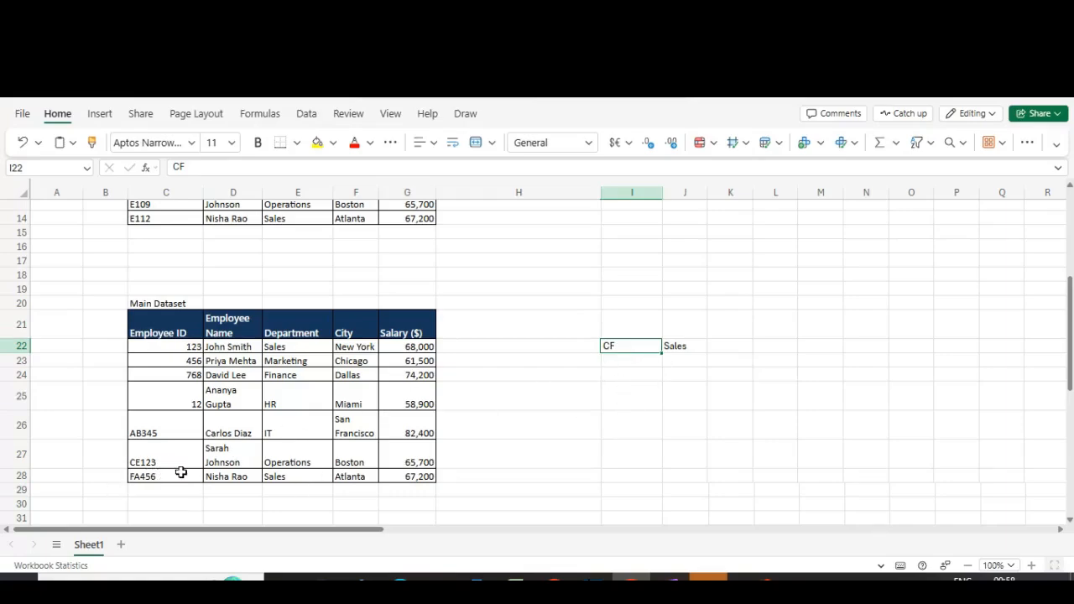
{"action": "left_click", "coordinate": [12, 476]}
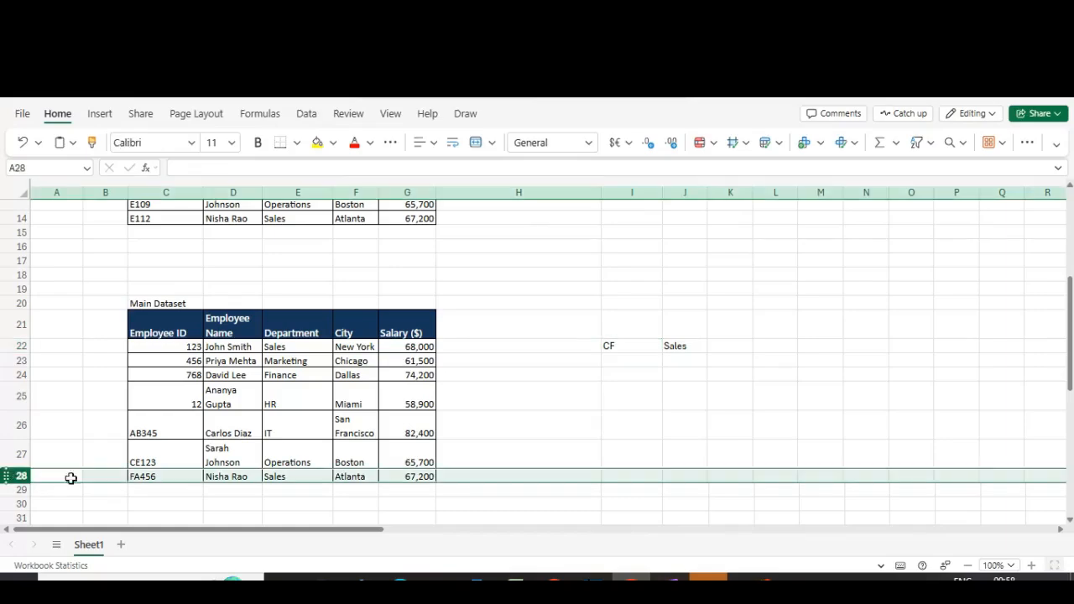
{"action": "left_click", "coordinate": [167, 479]}
{"action": "left_click", "coordinate": [629, 344]}
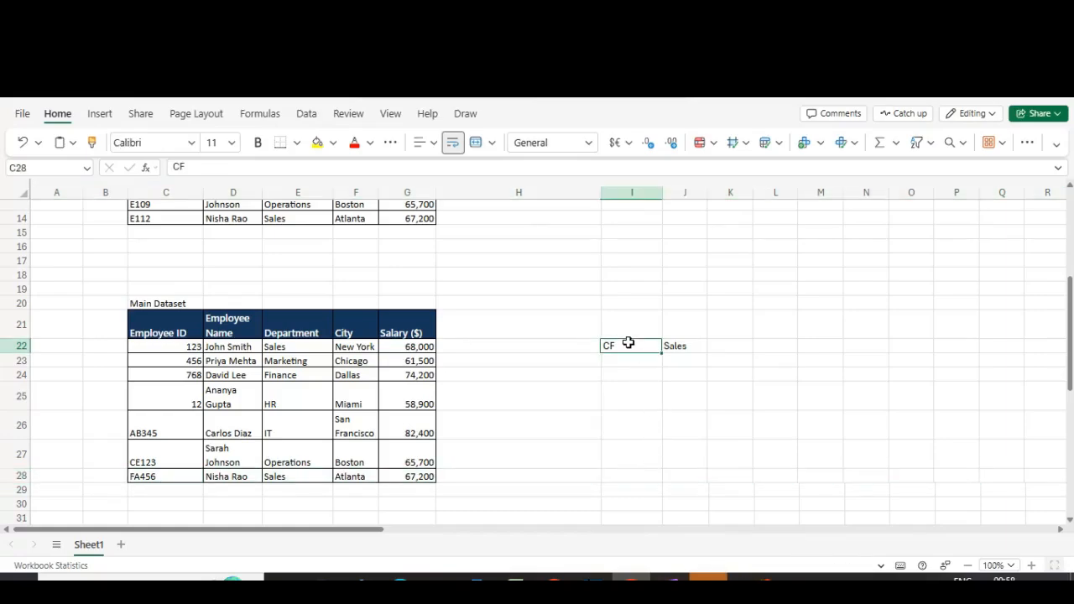
{"action": "left_click", "coordinate": [682, 346]}
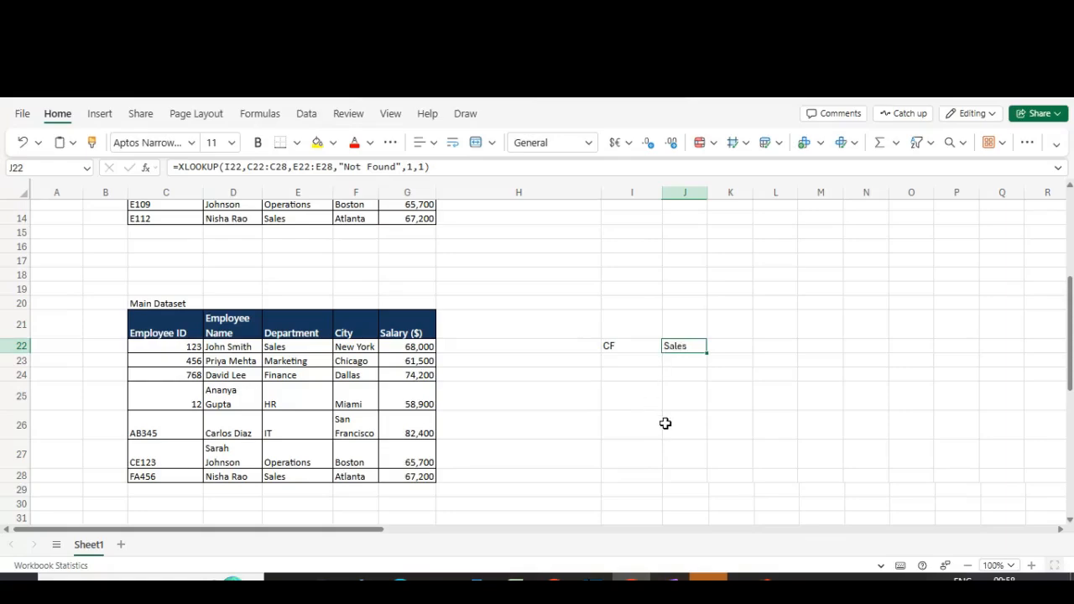
Step: Remove the letter prefixes so the Employee IDs in C26 to C28 read 345, 1023 and 4156
{"action": "left_click", "coordinate": [197, 445]}
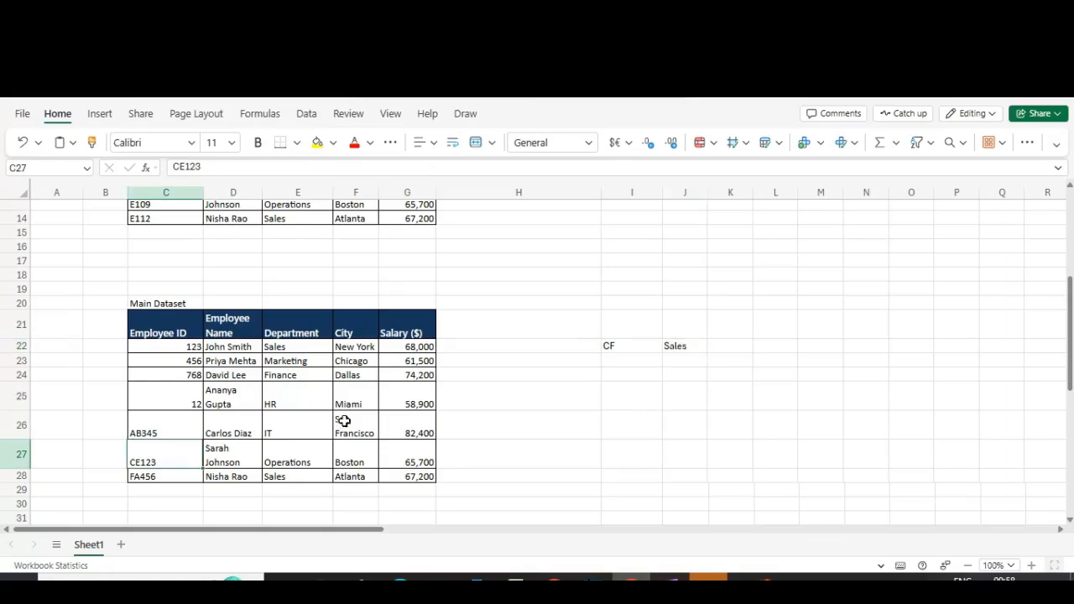
{"action": "key", "text": "Up"}
{"action": "key", "text": "F2"}
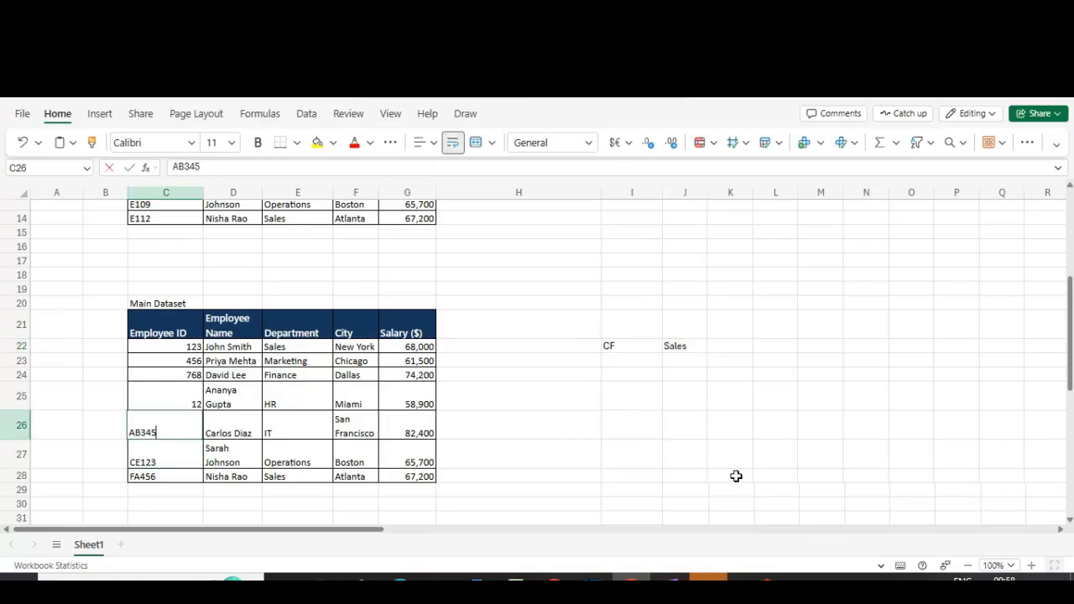
{"action": "key", "text": "Delete"}
{"action": "key", "text": "Delete"}
{"action": "key", "text": "Return"}
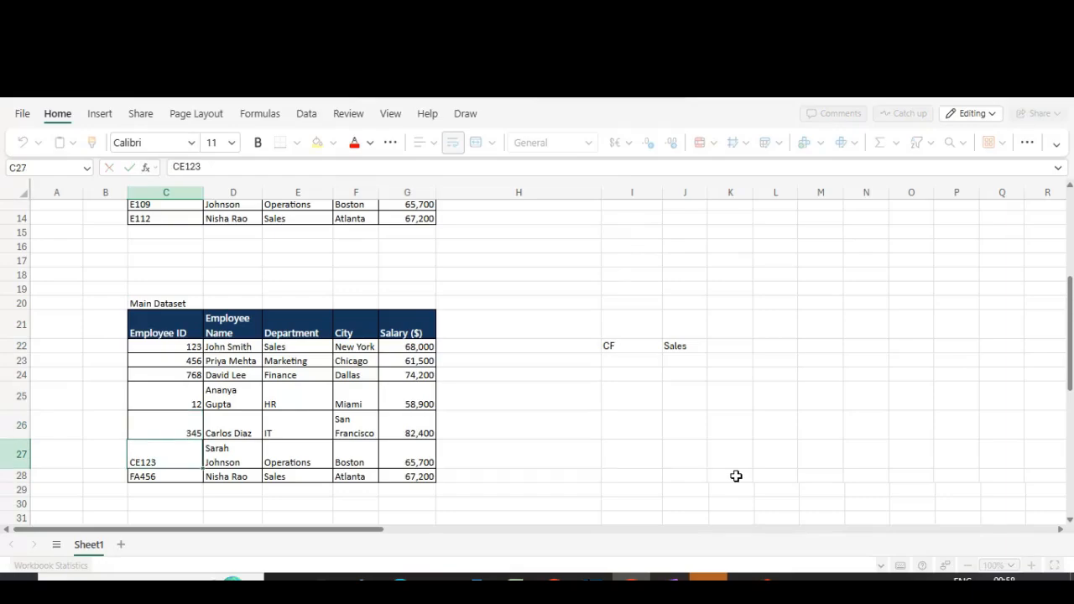
{"action": "key", "text": "Delete"}
{"action": "key", "text": "Delete"}
{"action": "key", "text": "Return"}
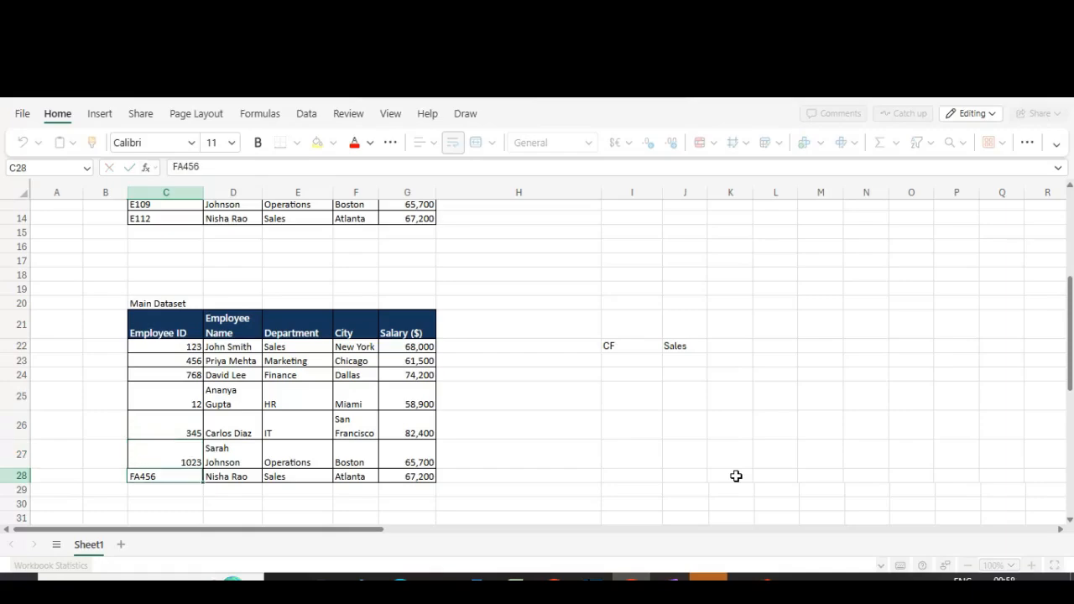
{"action": "key", "text": "F2"}
{"action": "key", "text": "Delete"}
{"action": "key", "text": "Delete"}
{"action": "key", "text": "Return"}
Step: Inspect J22's formula, its lookup value in I22 and the Employee ID range C22:C28
{"action": "key", "text": "Up"}
{"action": "key", "text": "Right"}
{"action": "key", "text": "Right"}
{"action": "key", "text": "Right"}
{"action": "key", "text": "Right"}
{"action": "key", "text": "Right"}
{"action": "key", "text": "Right"}
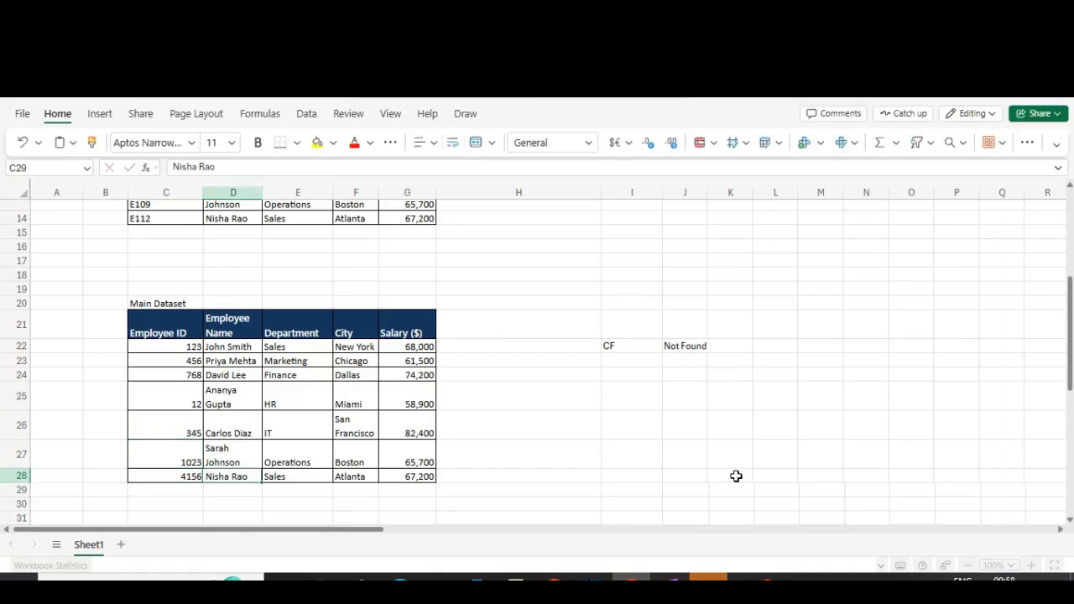
{"action": "key", "text": "Up"}
{"action": "key", "text": "Up"}
{"action": "key", "text": "Up"}
{"action": "key", "text": "Up"}
{"action": "key", "text": "Up"}
{"action": "key", "text": "Up"}
{"action": "key", "text": "F2"}
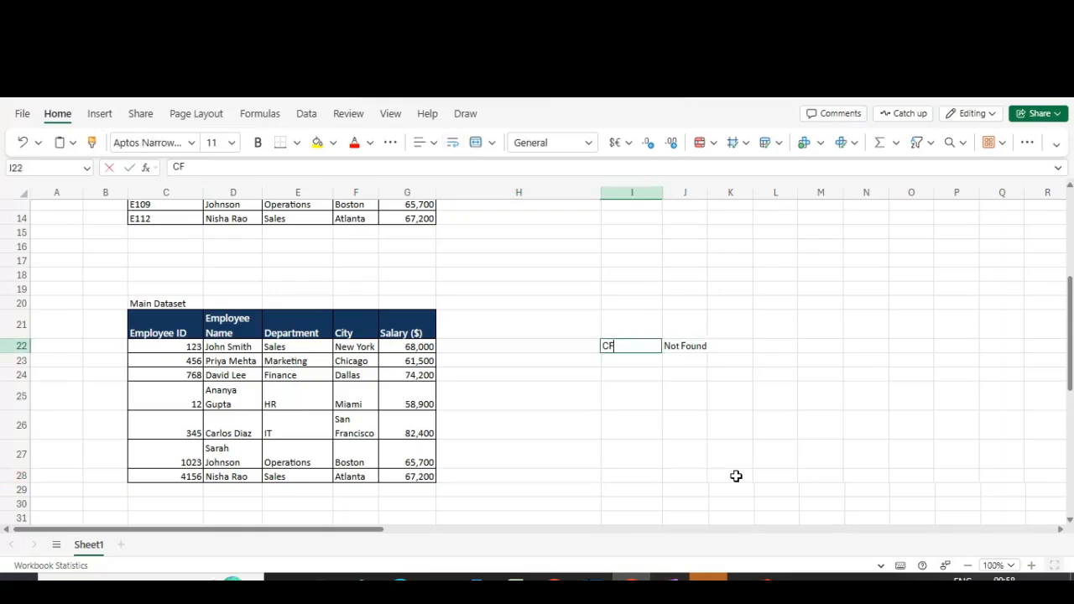
{"action": "key", "text": "Tab"}
{"action": "key", "text": "F2"}
{"action": "key", "text": "Escape"}
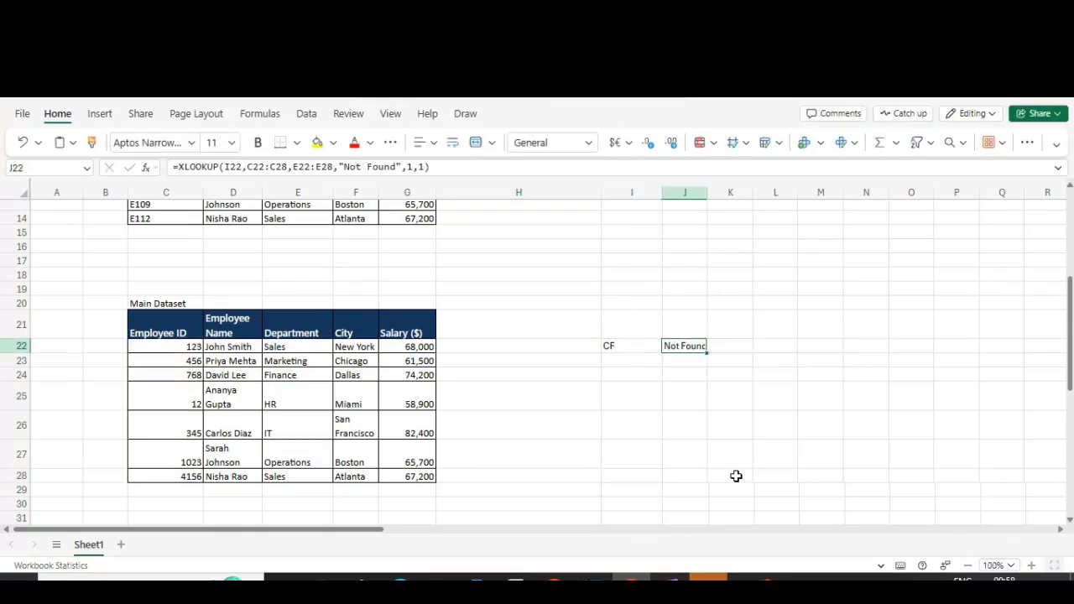
{"action": "left_click", "coordinate": [184, 344]}
{"action": "left_click_drag", "start_coordinate": [185, 345], "coordinate": [188, 477]}
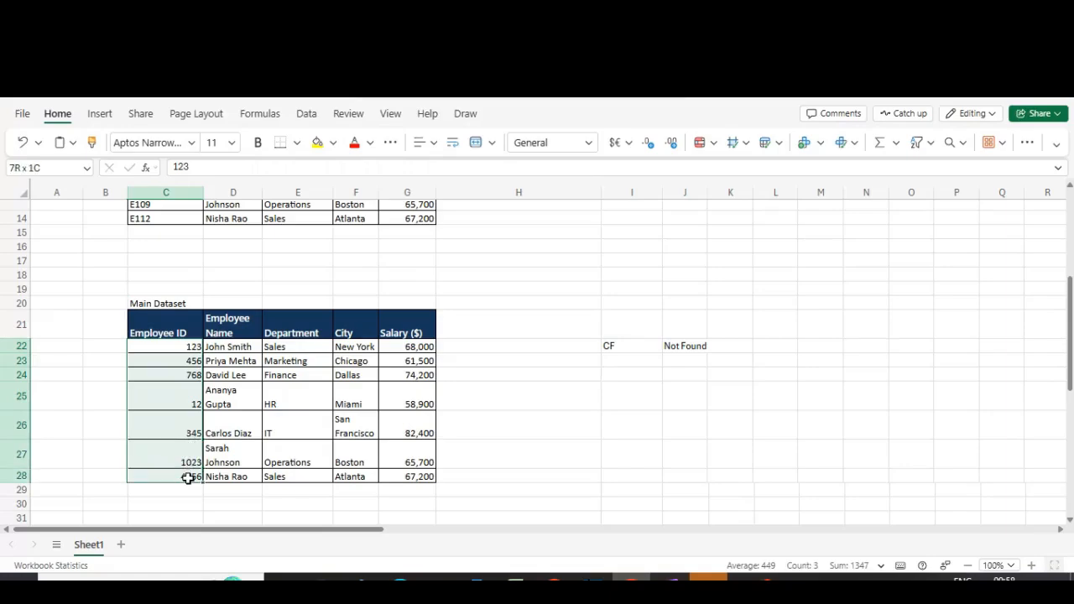
{"action": "left_click", "coordinate": [683, 340]}
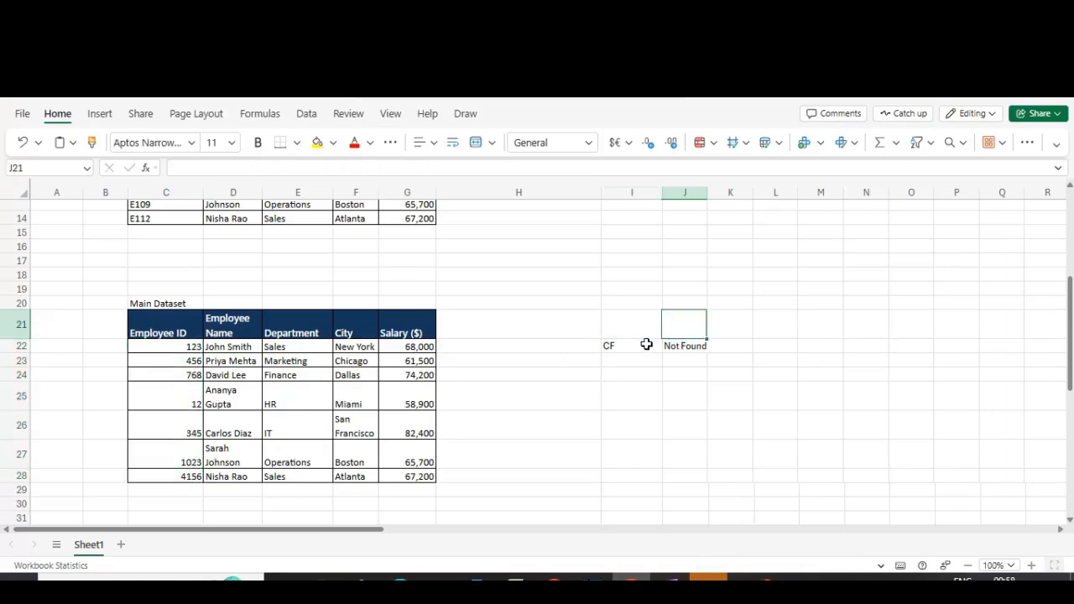
{"action": "key", "text": "F2"}
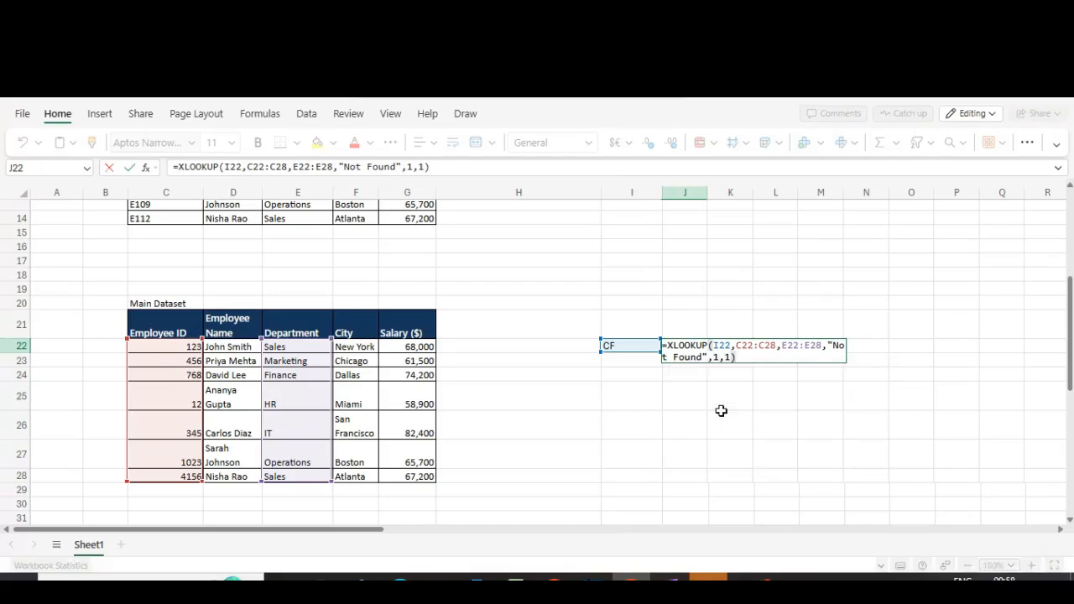
{"action": "key", "text": "Escape"}
{"action": "key", "text": "Left"}
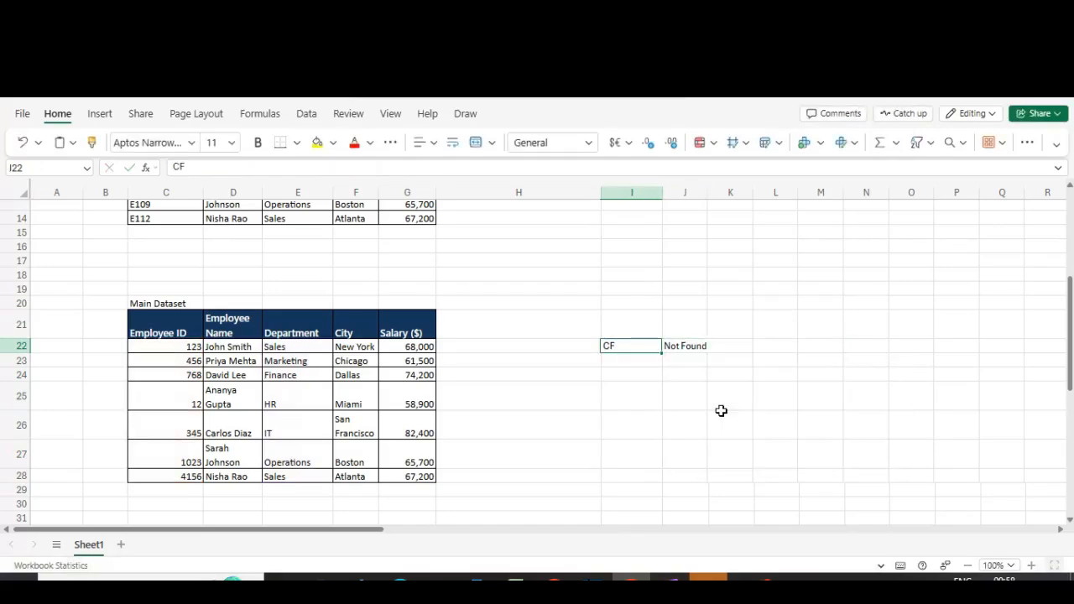
Step: Change the lookup value in I22 to CF123
{"action": "key", "text": "F2"}
{"action": "type", "text": "123"}
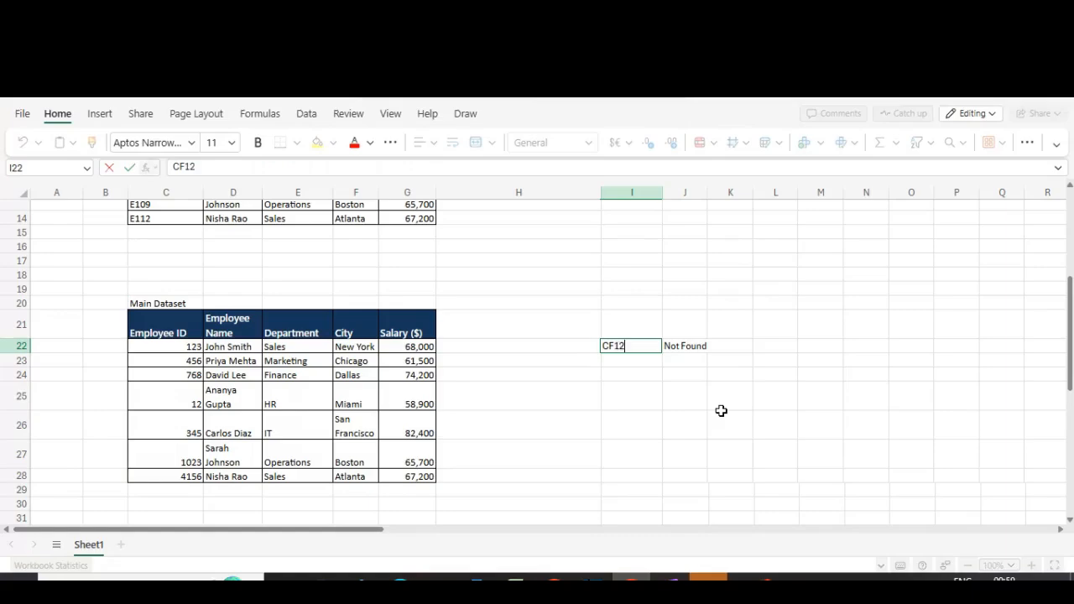
{"action": "key", "text": "Return"}
Step: Change the lookup value in I22 to 123CF
{"action": "key", "text": "Up"}
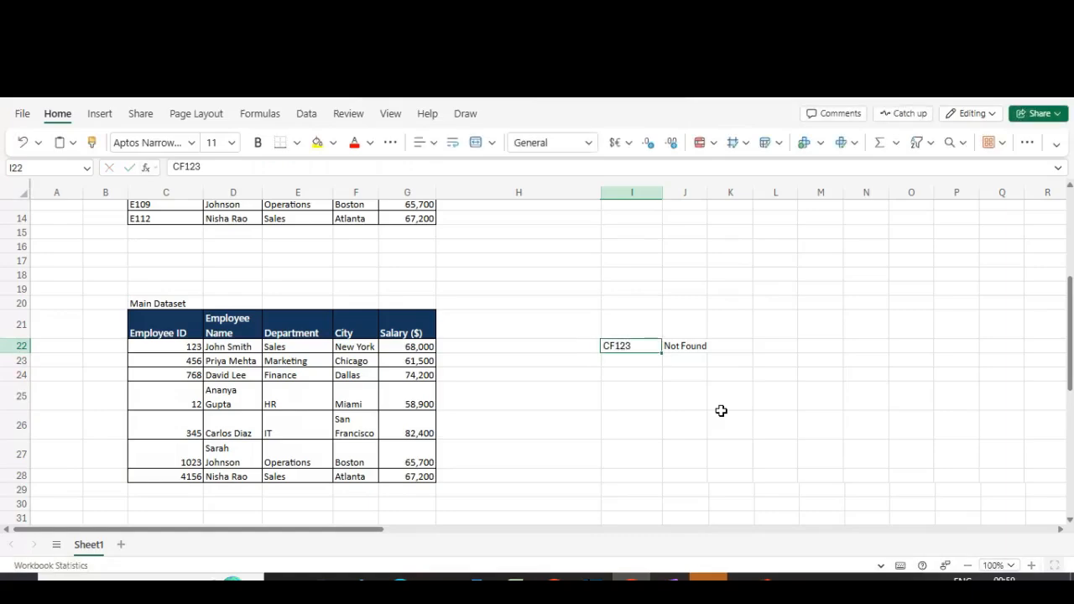
{"action": "type", "text": "123"}
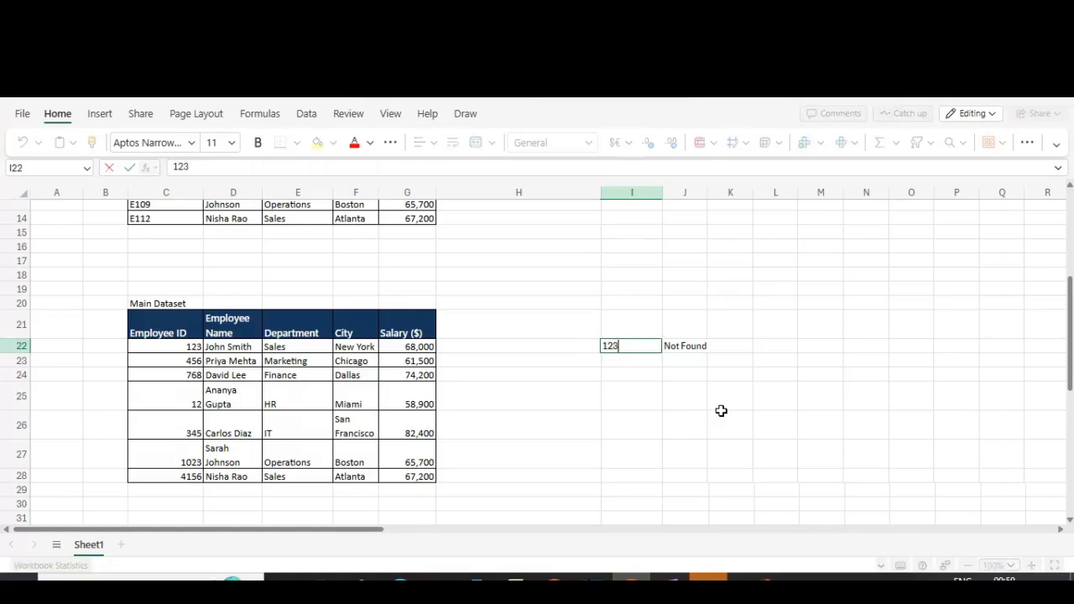
{"action": "type", "text": "CF"}
{"action": "key", "text": "Return"}
{"action": "key", "text": "Up"}
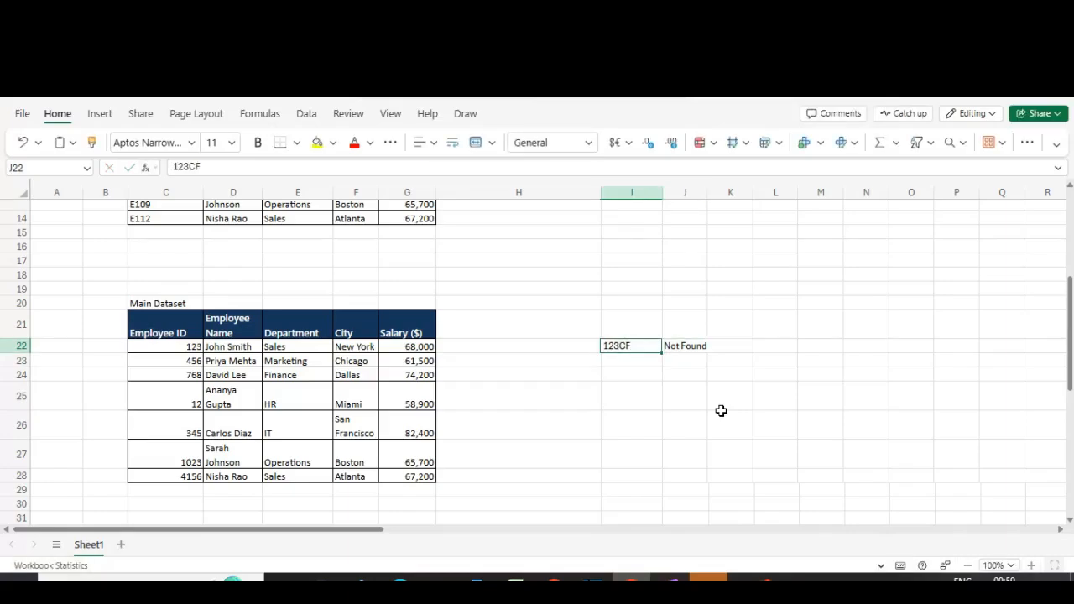
Step: Examine the match mode argument in J22's XLOOKUP formula without changing it
{"action": "key", "text": "Right"}
{"action": "key", "text": "Left"}
{"action": "key", "text": "Right"}
{"action": "key", "text": "F2"}
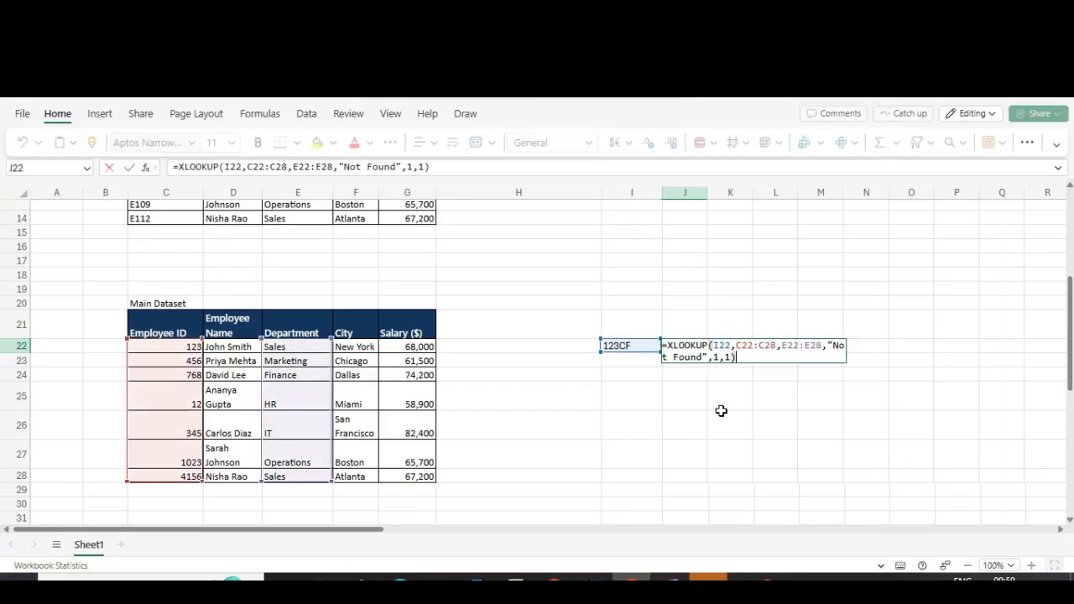
{"action": "key", "text": "Escape"}
{"action": "key", "text": "Left"}
{"action": "key", "text": "Right"}
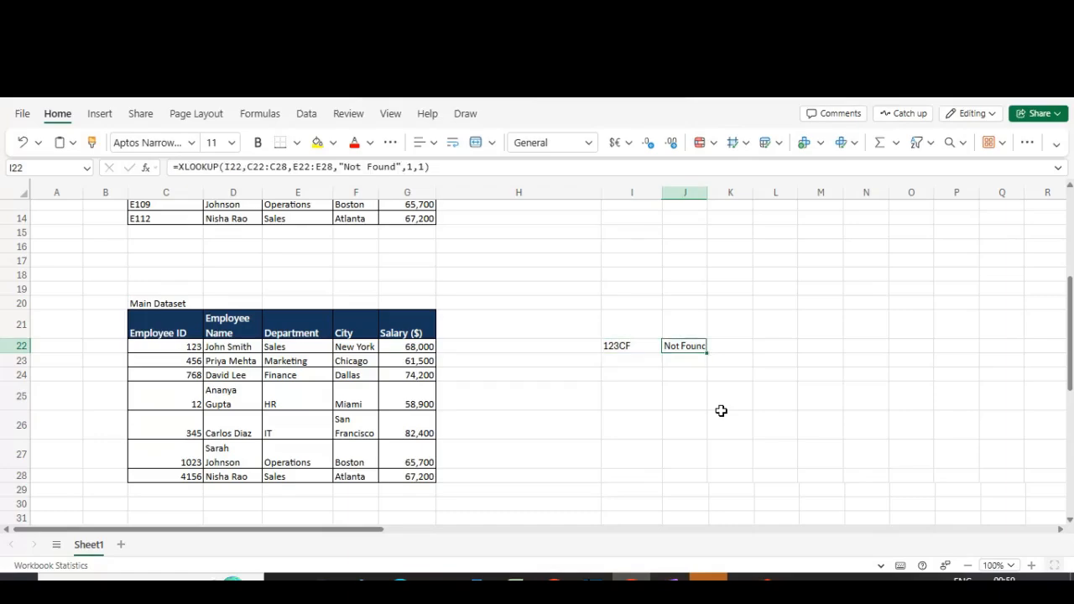
{"action": "key", "text": "F2"}
{"action": "key", "text": "Left"}
{"action": "key", "text": "Left"}
{"action": "key", "text": "Left"}
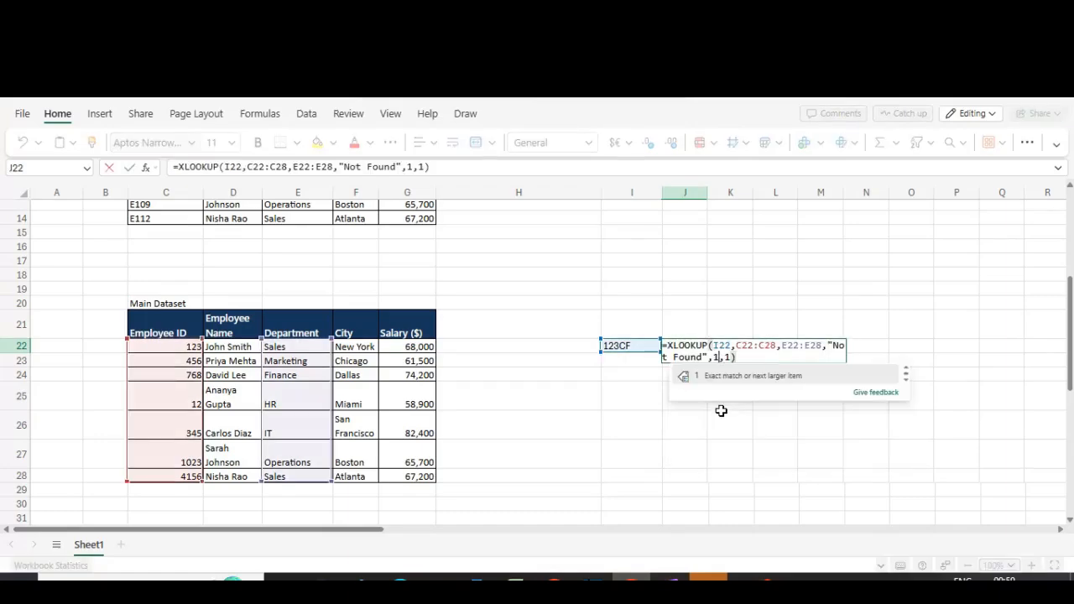
{"action": "key", "text": "Left"}
{"action": "key", "text": "Escape"}
{"action": "key", "text": "Escape"}
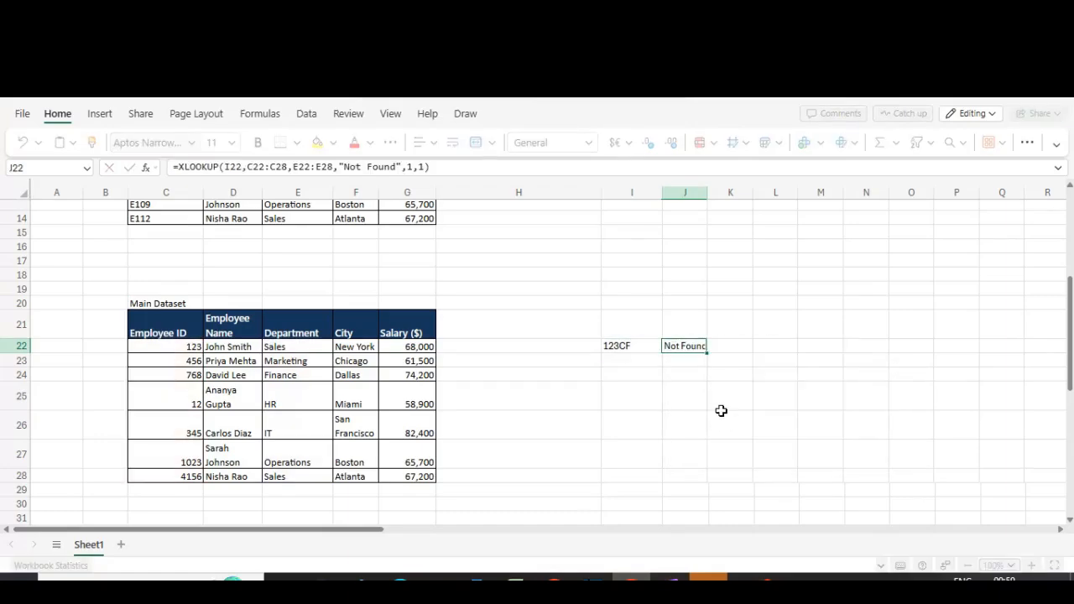